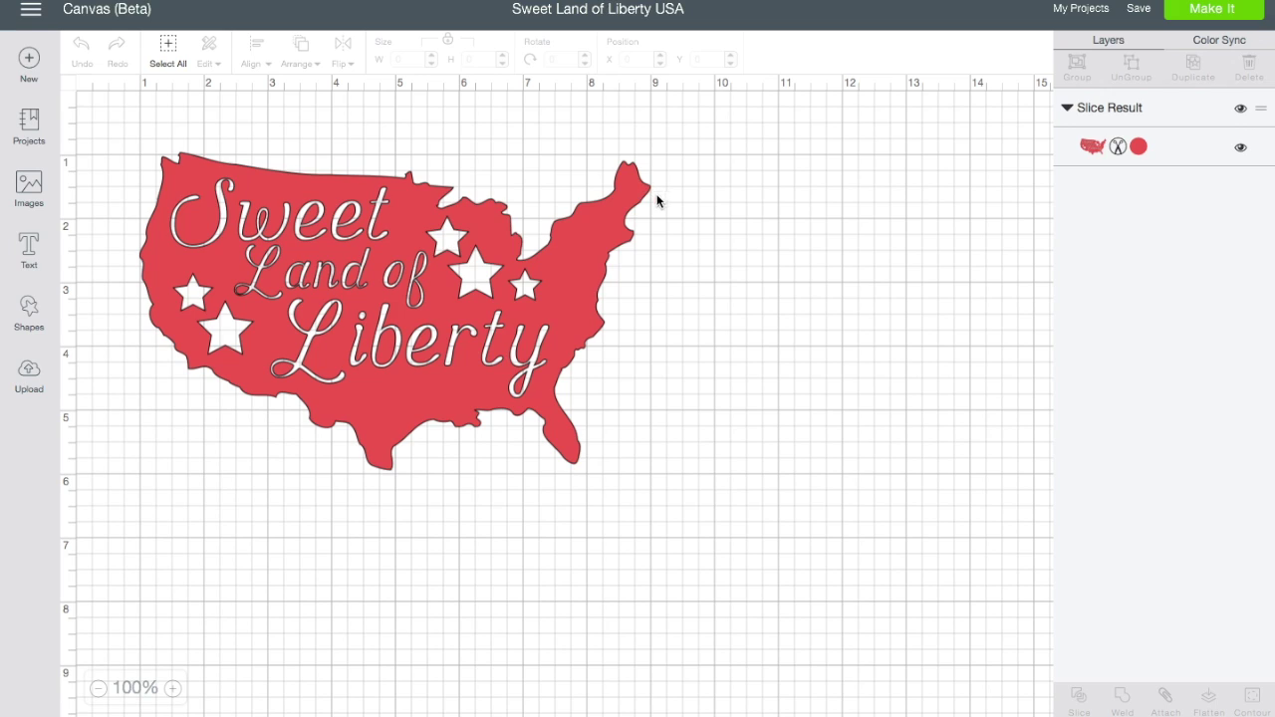
- Start a new blank project and search the image library for 'USA'
{"action": "left_click", "coordinate": [28, 60]}
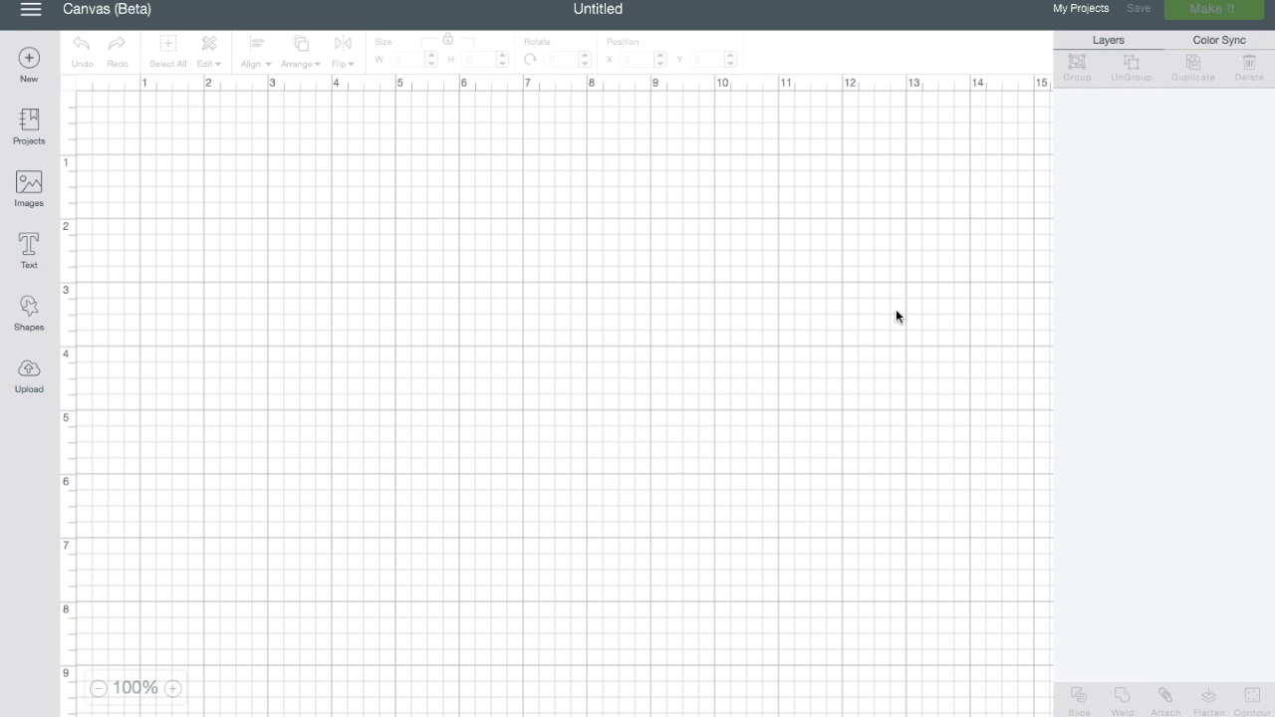
{"action": "left_click", "coordinate": [41, 197]}
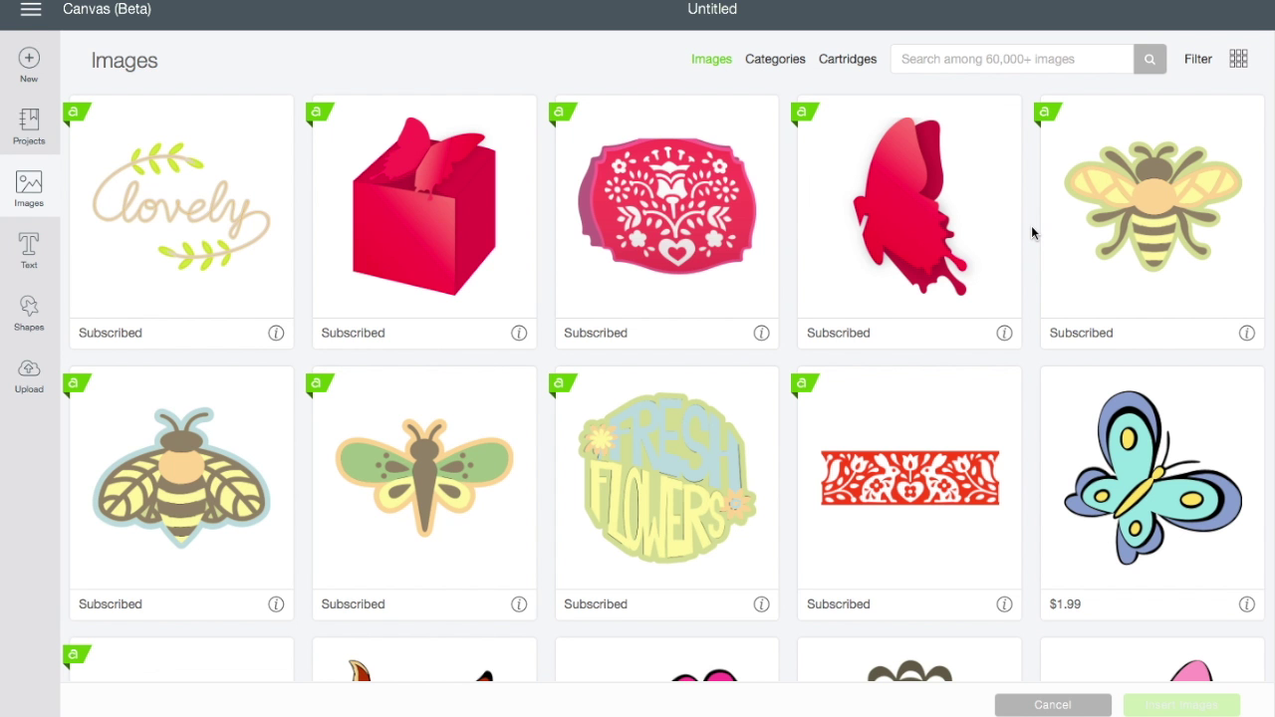
{"action": "left_click", "coordinate": [1011, 62]}
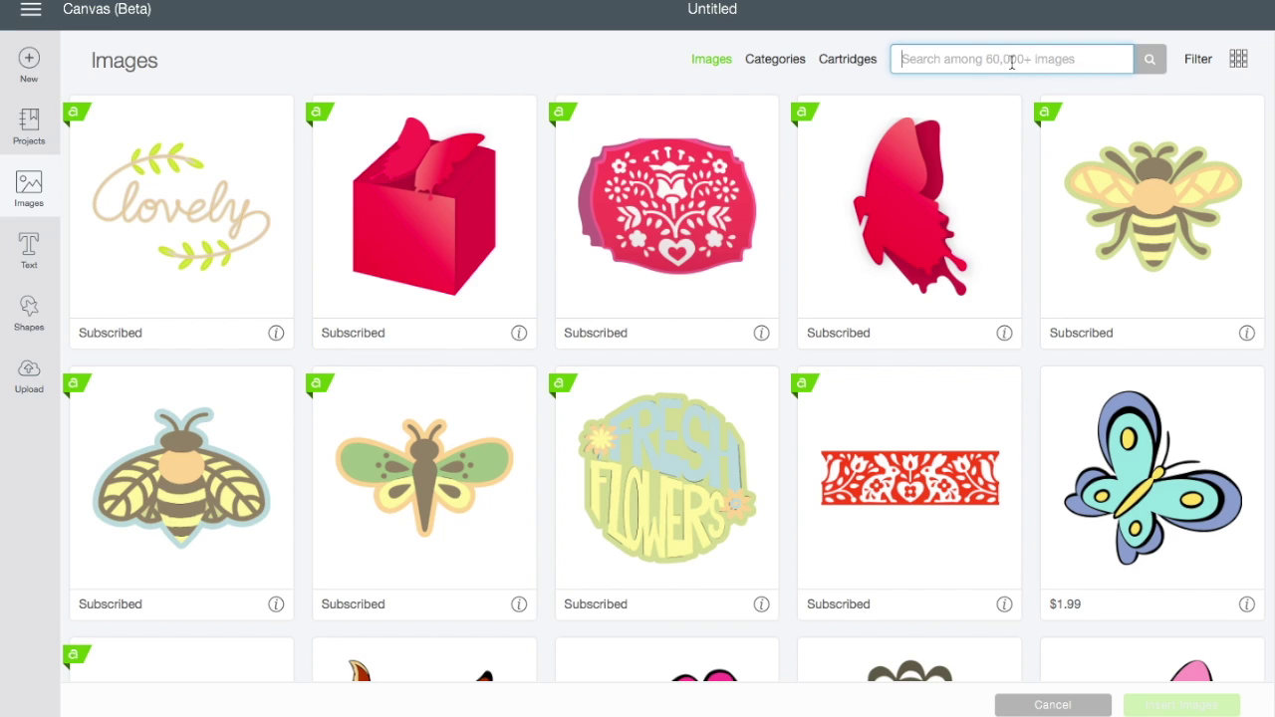
{"action": "type", "text": "U"}
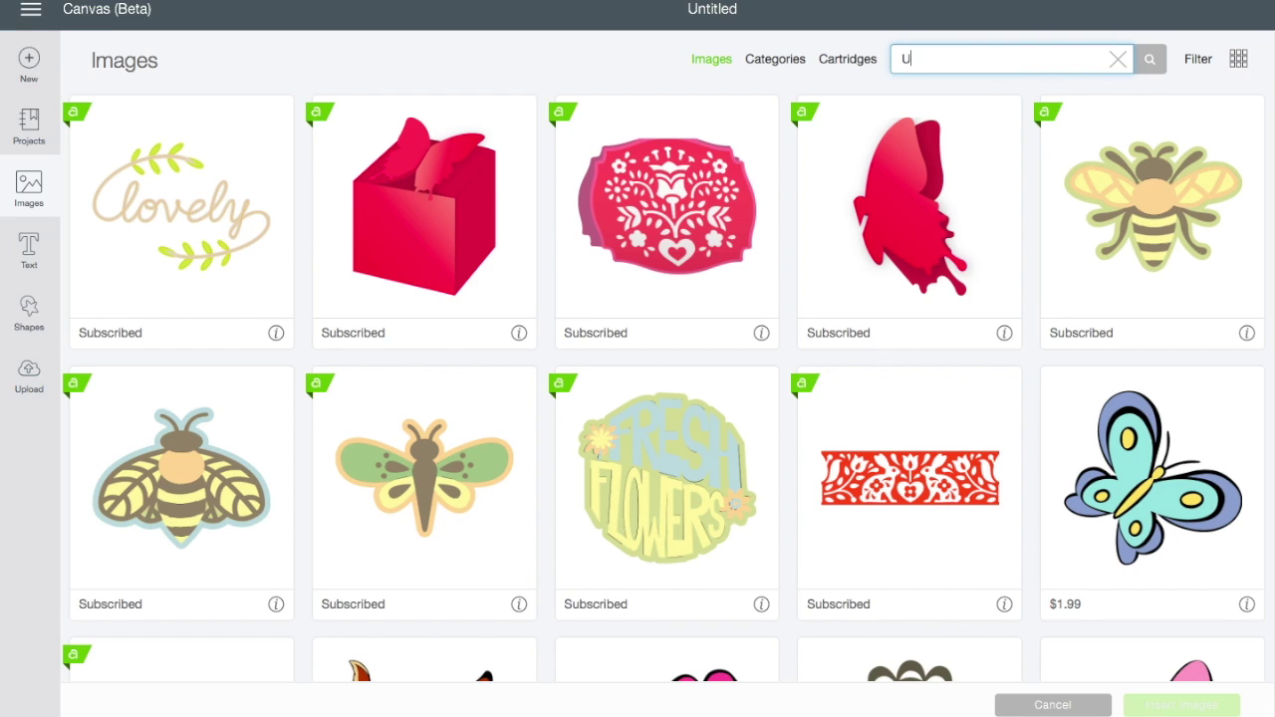
{"action": "type", "text": "SA"}
{"action": "key", "text": "Return"}
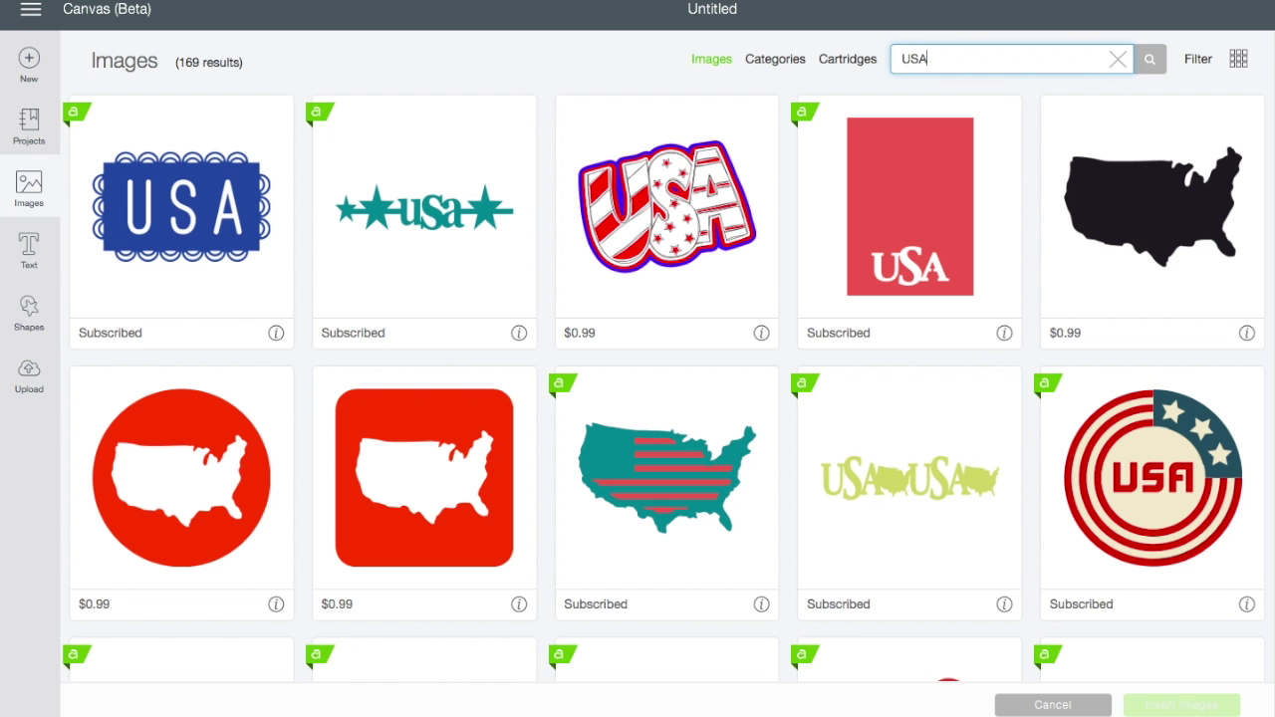
- Choose the teal flag-striped USA map from the 169 USA results
{"action": "scroll", "coordinate": [932, 316], "scroll_direction": "down", "scroll_amount": 1}
{"action": "scroll", "coordinate": [932, 317], "scroll_direction": "up", "scroll_amount": 1}
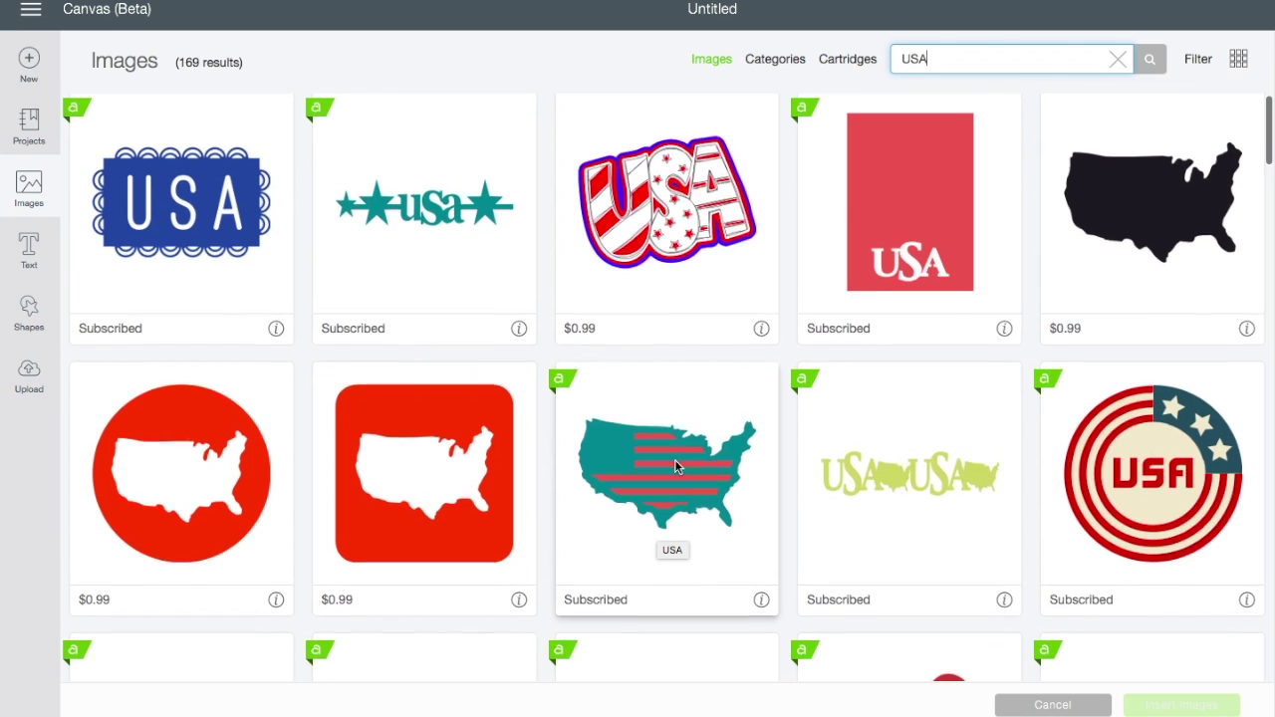
{"action": "scroll", "coordinate": [674, 467], "scroll_direction": "down", "scroll_amount": 5}
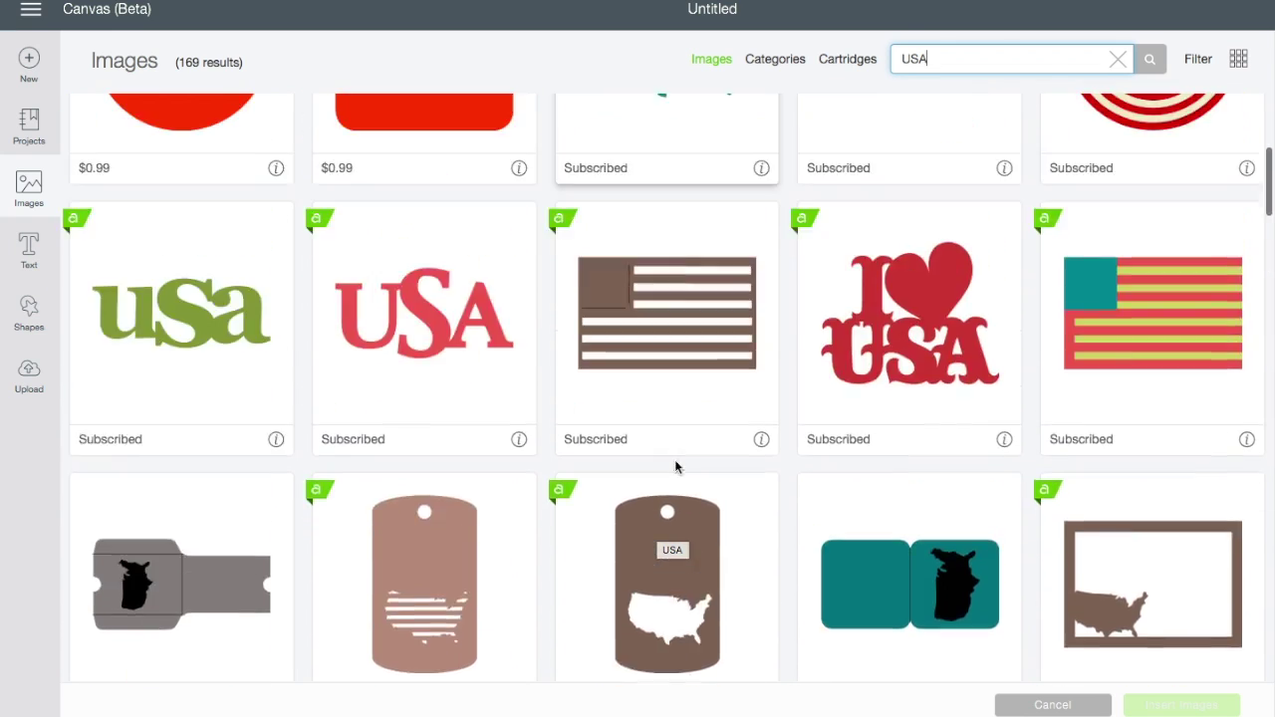
{"action": "scroll", "coordinate": [674, 462], "scroll_direction": "up", "scroll_amount": 5}
{"action": "left_click", "coordinate": [675, 399]}
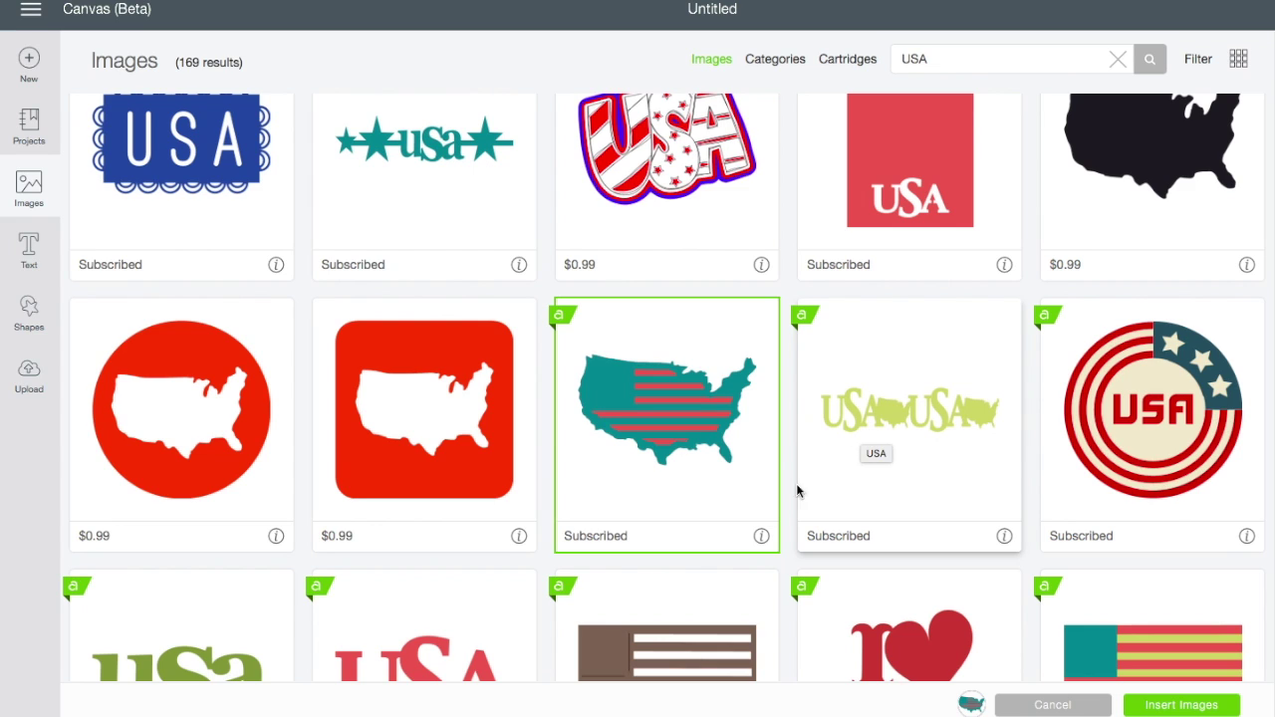
{"action": "scroll", "coordinate": [756, 476], "scroll_direction": "up", "scroll_amount": 1}
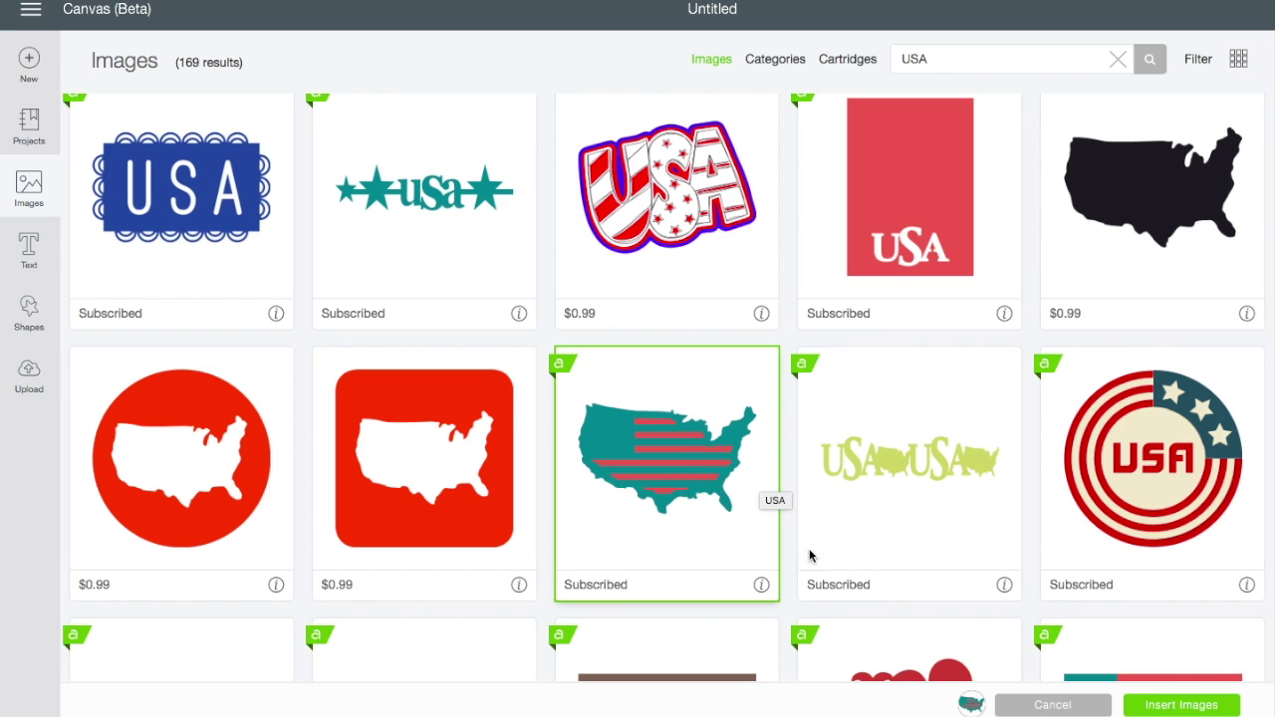
- Insert the striped USA map, enlarge it to about 8.8 x 5.5 in, and ungroup its layers
{"action": "left_click", "coordinate": [1145, 708]}
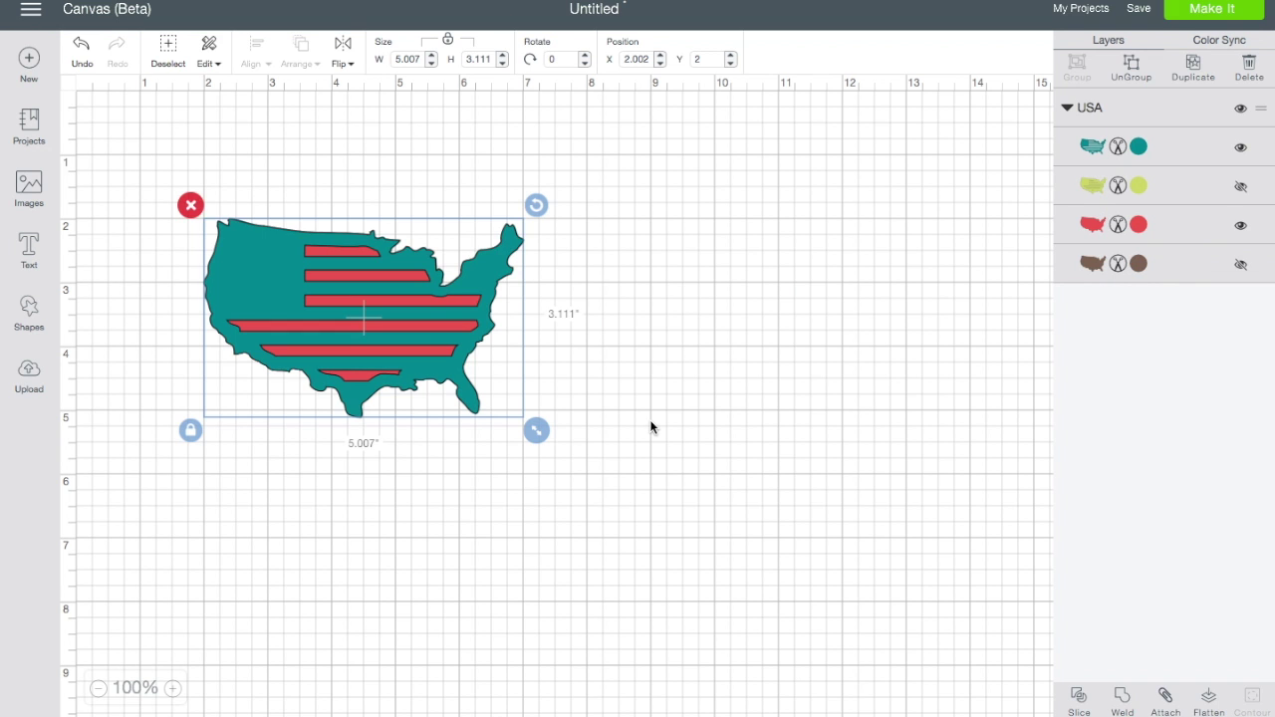
{"action": "left_click_drag", "start_coordinate": [531, 429], "coordinate": [774, 549]}
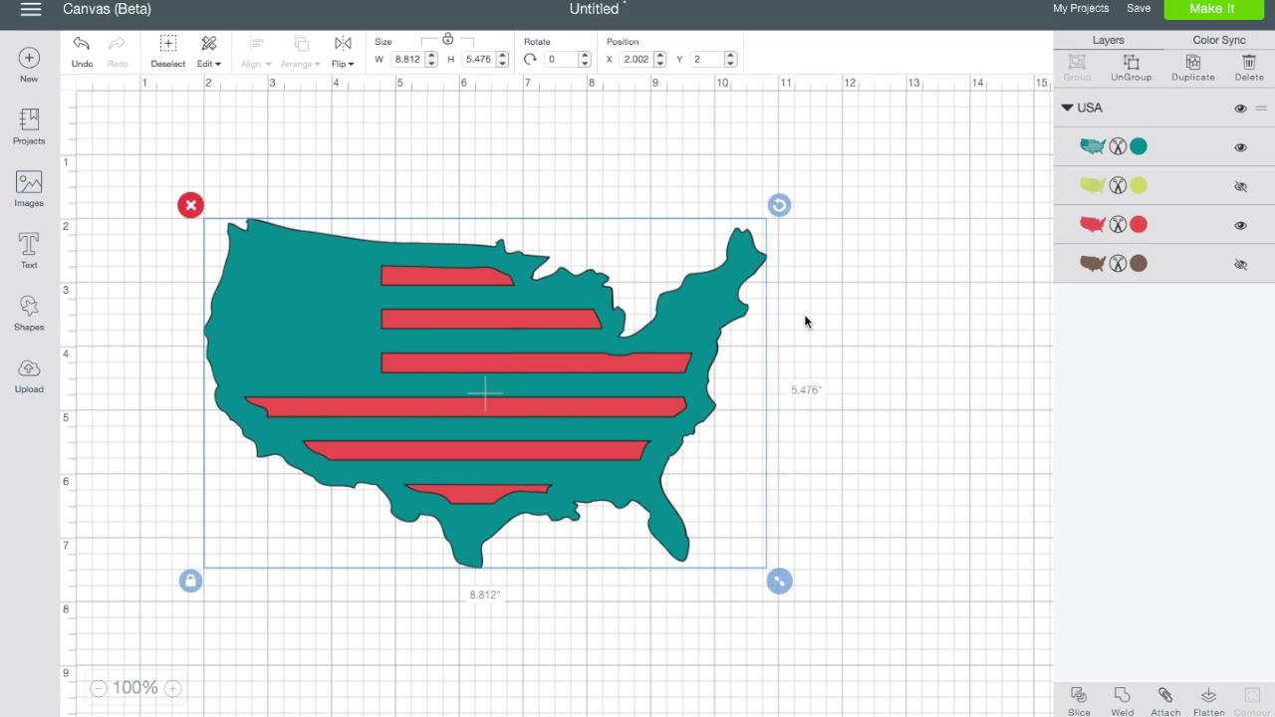
{"action": "left_click", "coordinate": [1132, 62]}
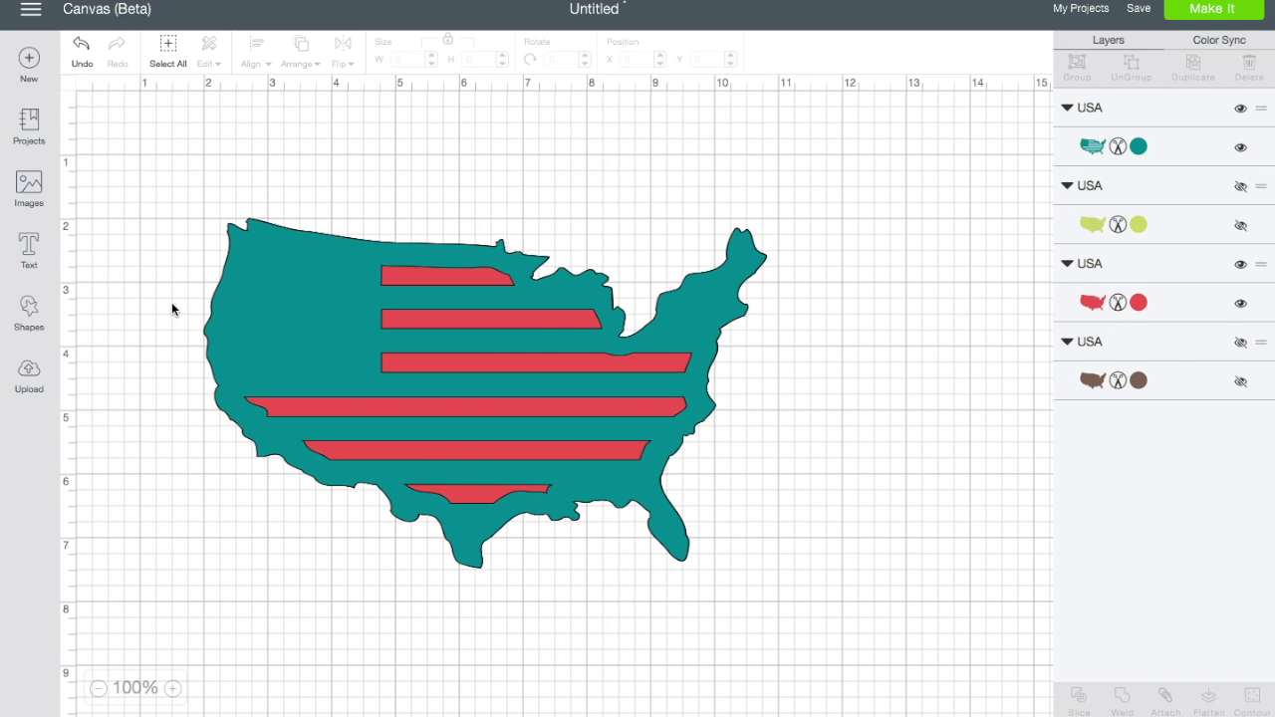
- Move the teal striped map layer aside and delete it
{"action": "left_click_drag", "start_coordinate": [248, 307], "coordinate": [511, 267]}
{"action": "left_click_drag", "start_coordinate": [289, 337], "coordinate": [267, 300]}
{"action": "left_click", "coordinate": [581, 263]}
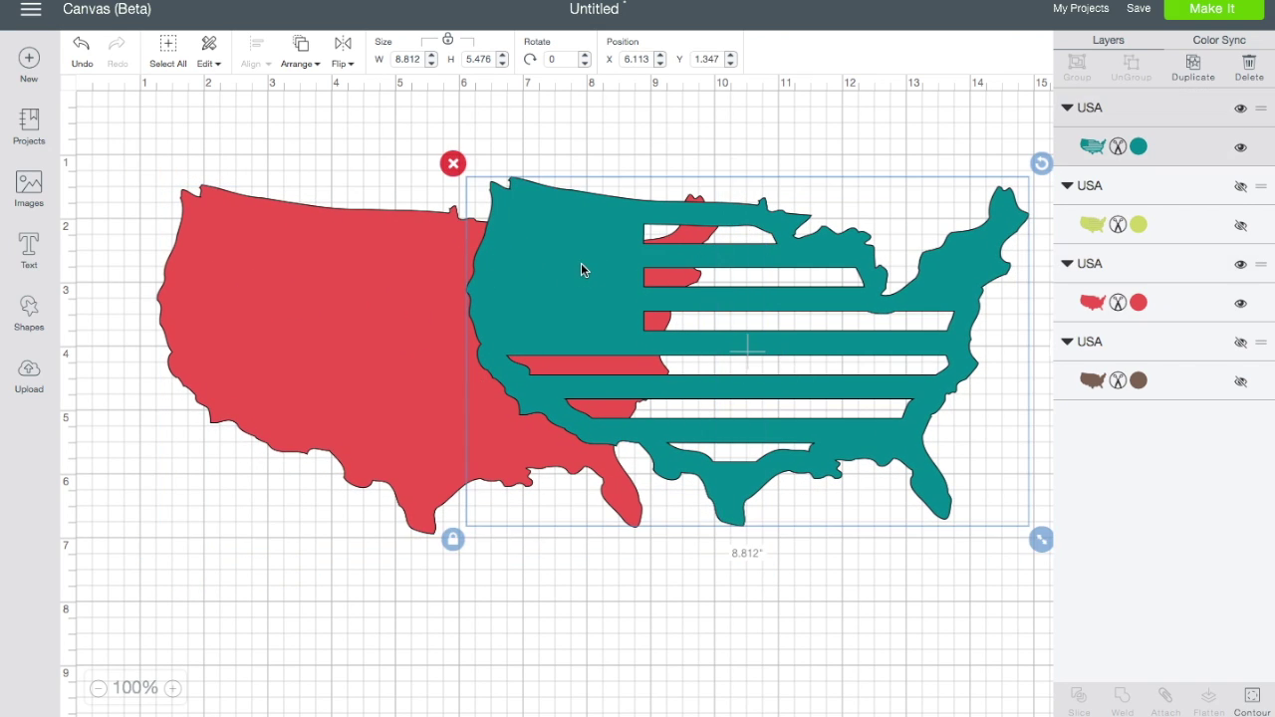
{"action": "left_click", "coordinate": [453, 163]}
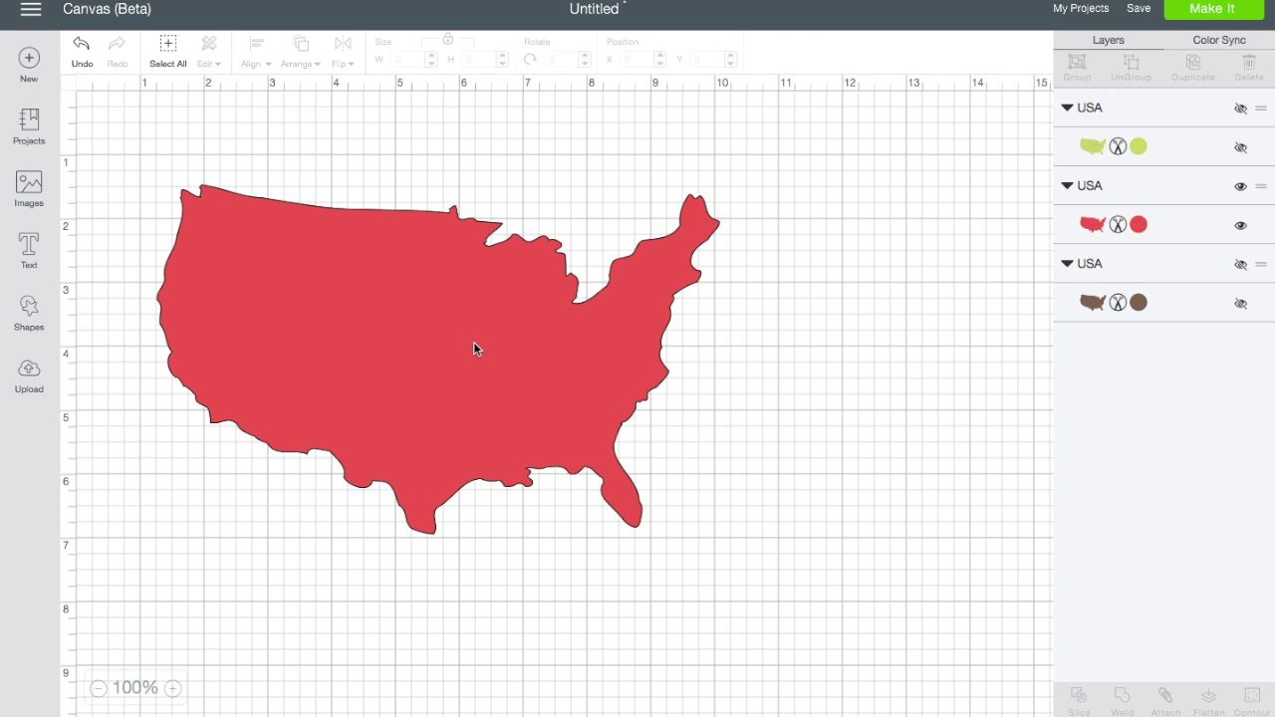
- Enlarge the red USA silhouette to 11.436 x 7.107 inches
{"action": "left_click", "coordinate": [592, 400]}
{"action": "left_click_drag", "start_coordinate": [733, 548], "coordinate": [905, 629]}
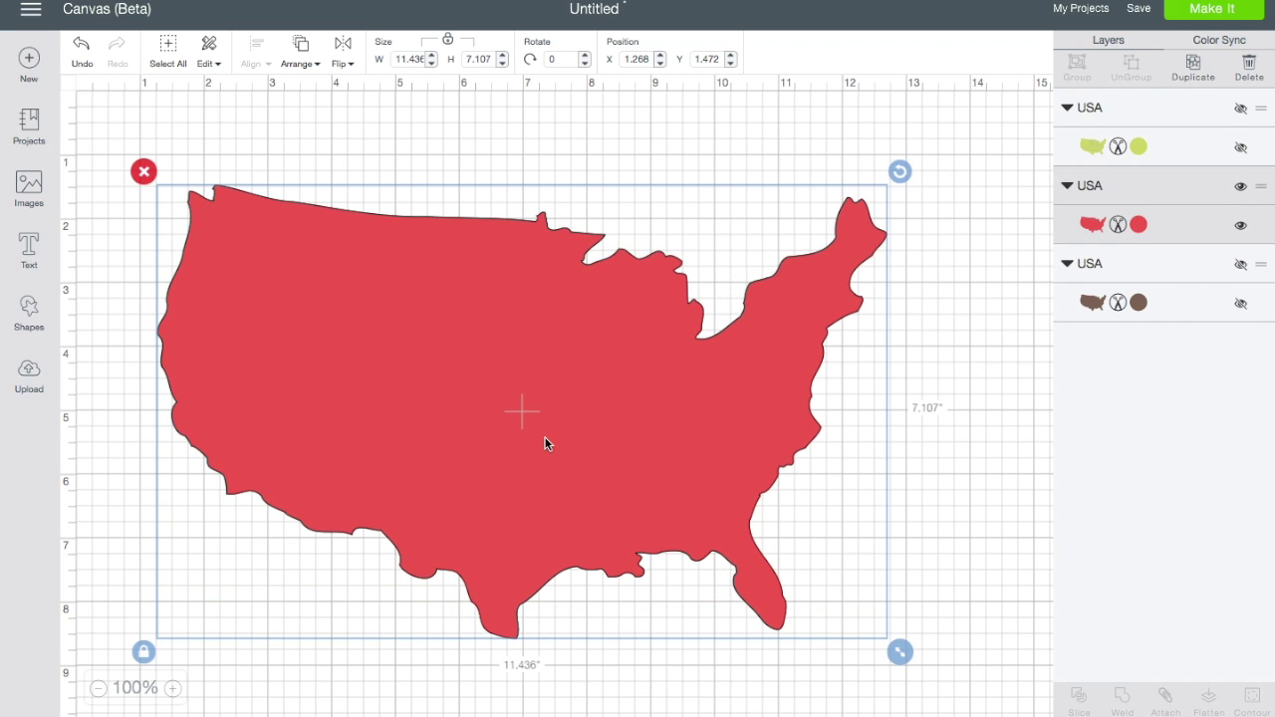
{"action": "left_click", "coordinate": [394, 144]}
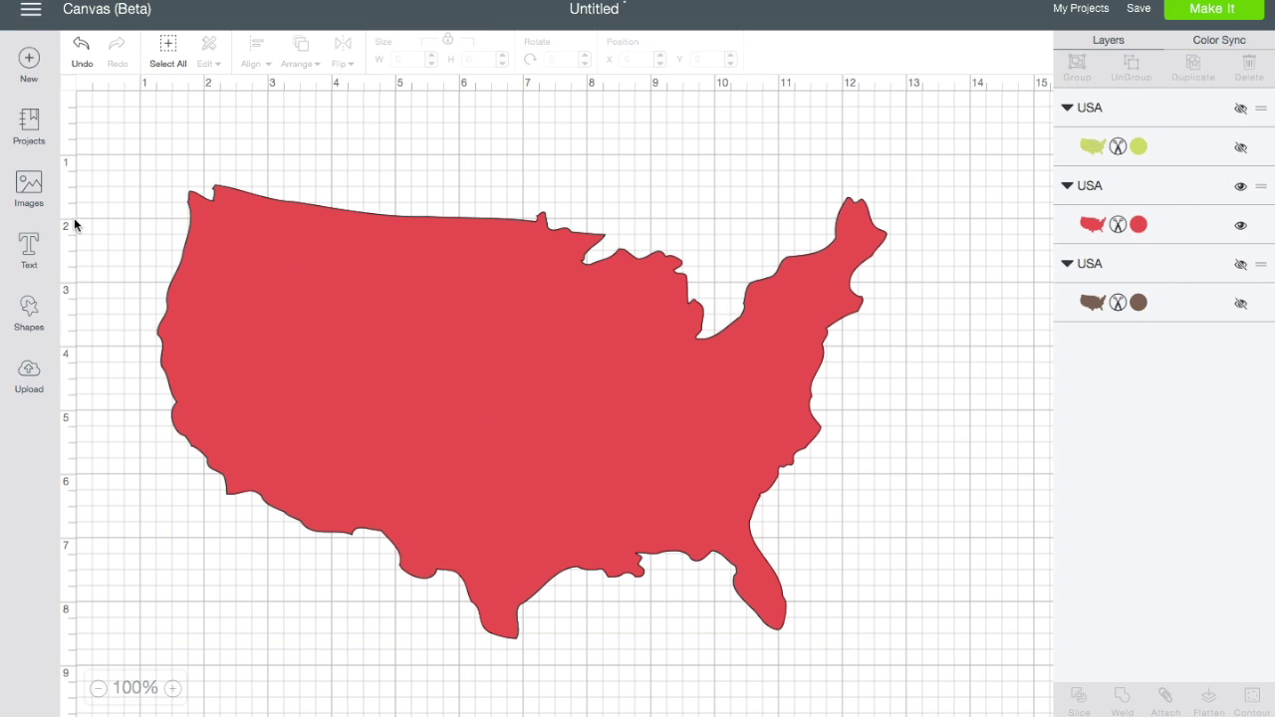
- Add a text box below the map and set its font to the Cricut script Love Affair
{"action": "left_click", "coordinate": [29, 250]}
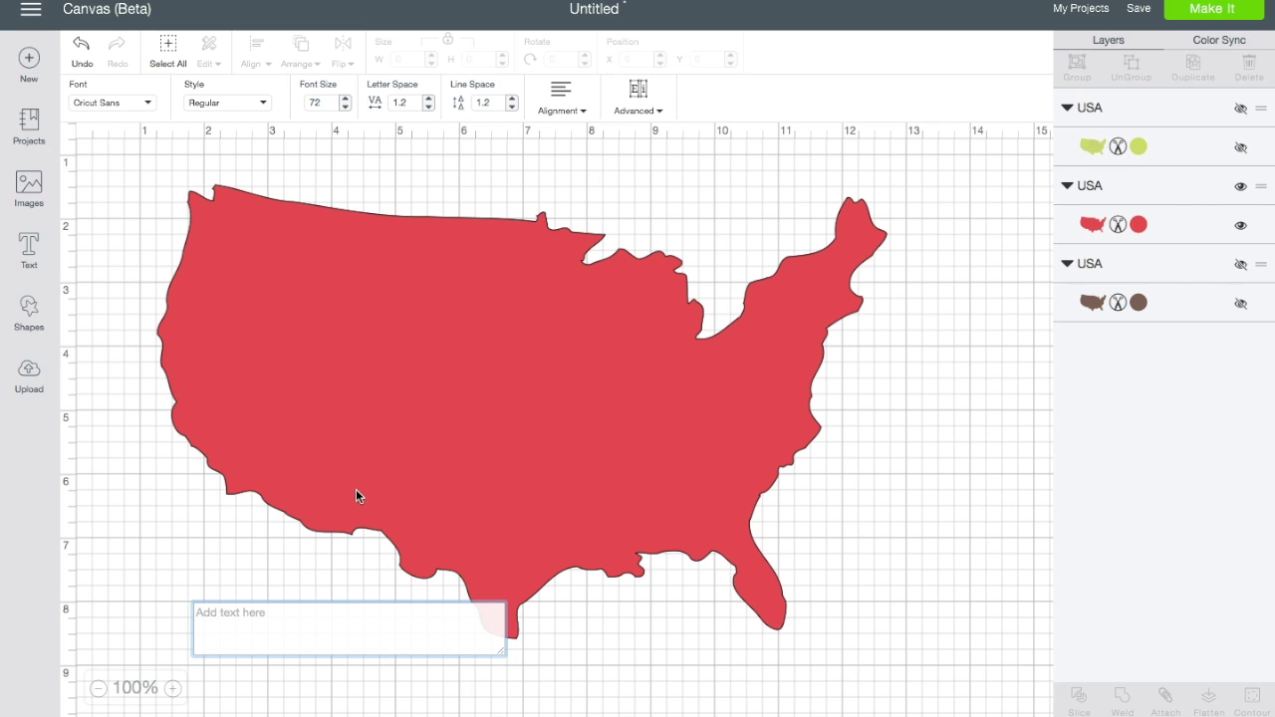
{"action": "left_click", "coordinate": [152, 104]}
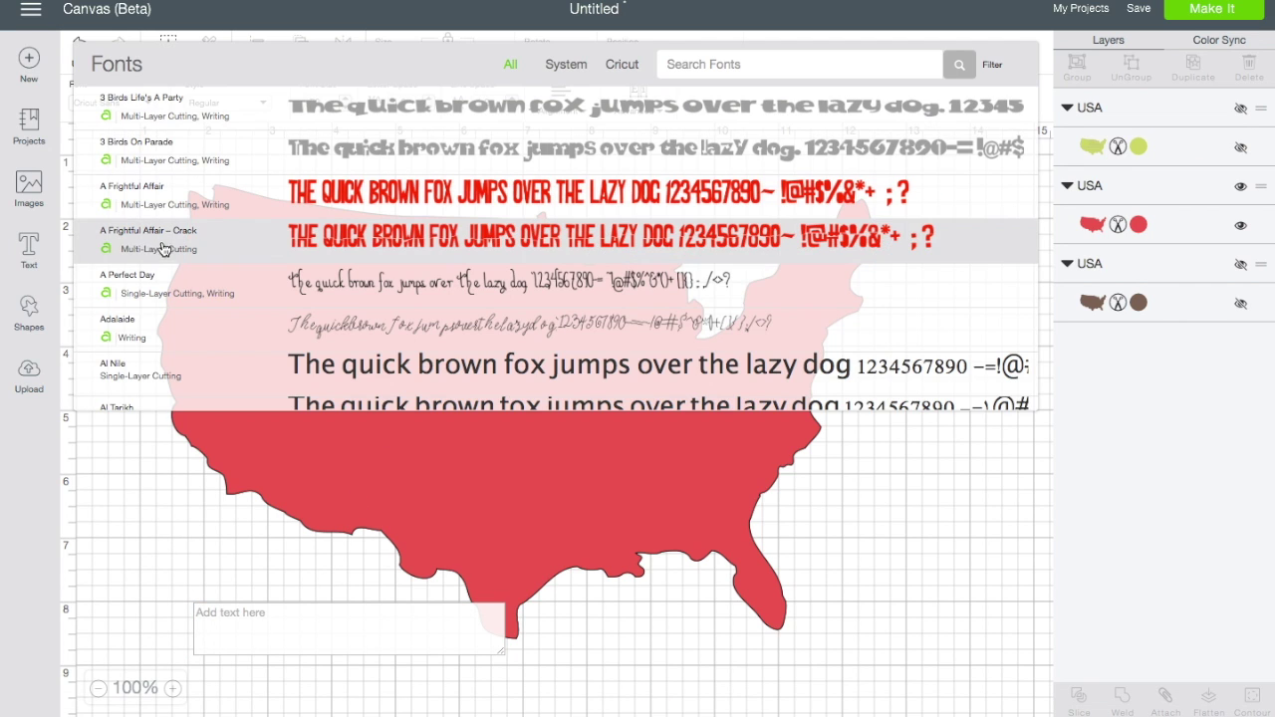
{"action": "left_click", "coordinate": [621, 64]}
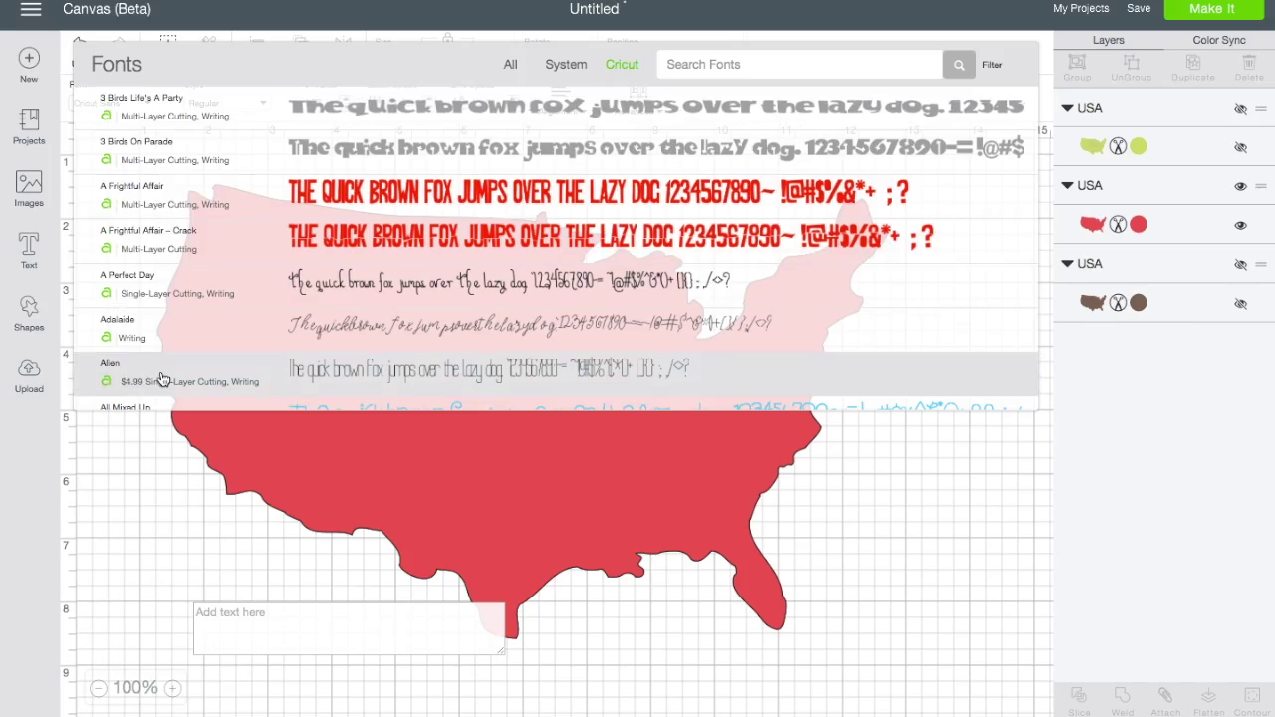
{"action": "scroll", "coordinate": [163, 379], "scroll_direction": "down", "scroll_amount": 15}
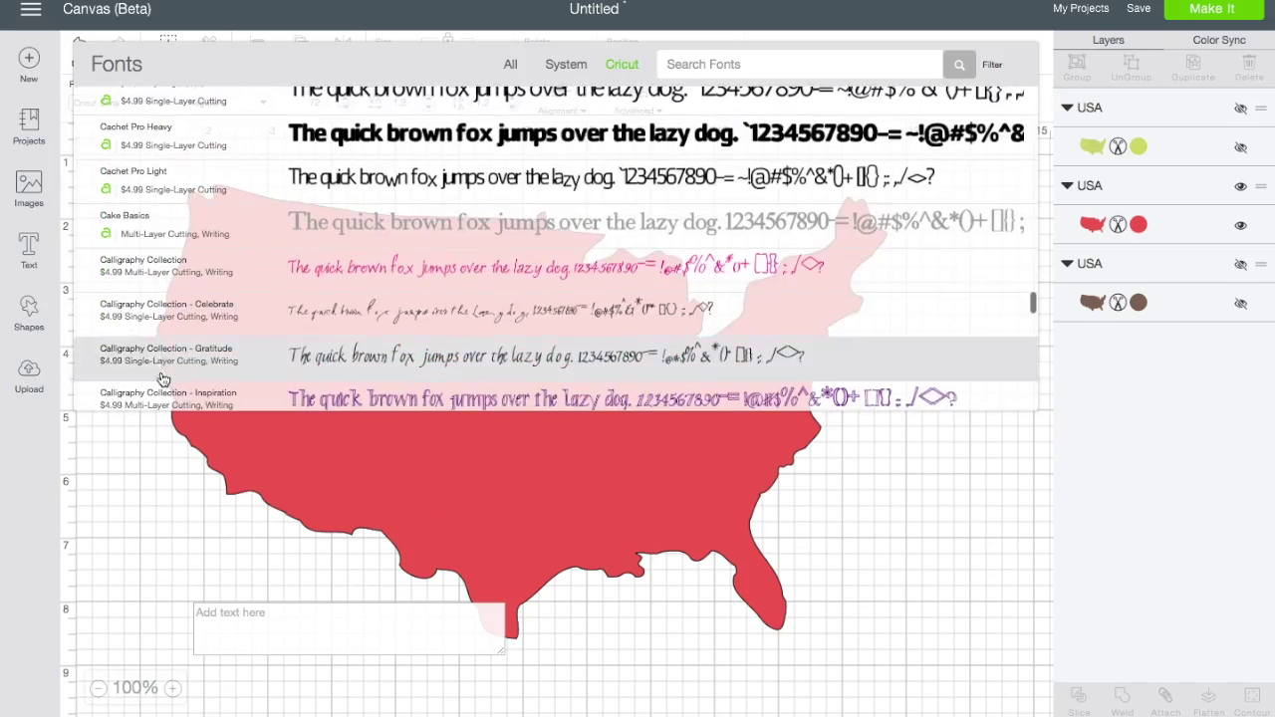
{"action": "scroll", "coordinate": [162, 378], "scroll_direction": "down", "scroll_amount": 15}
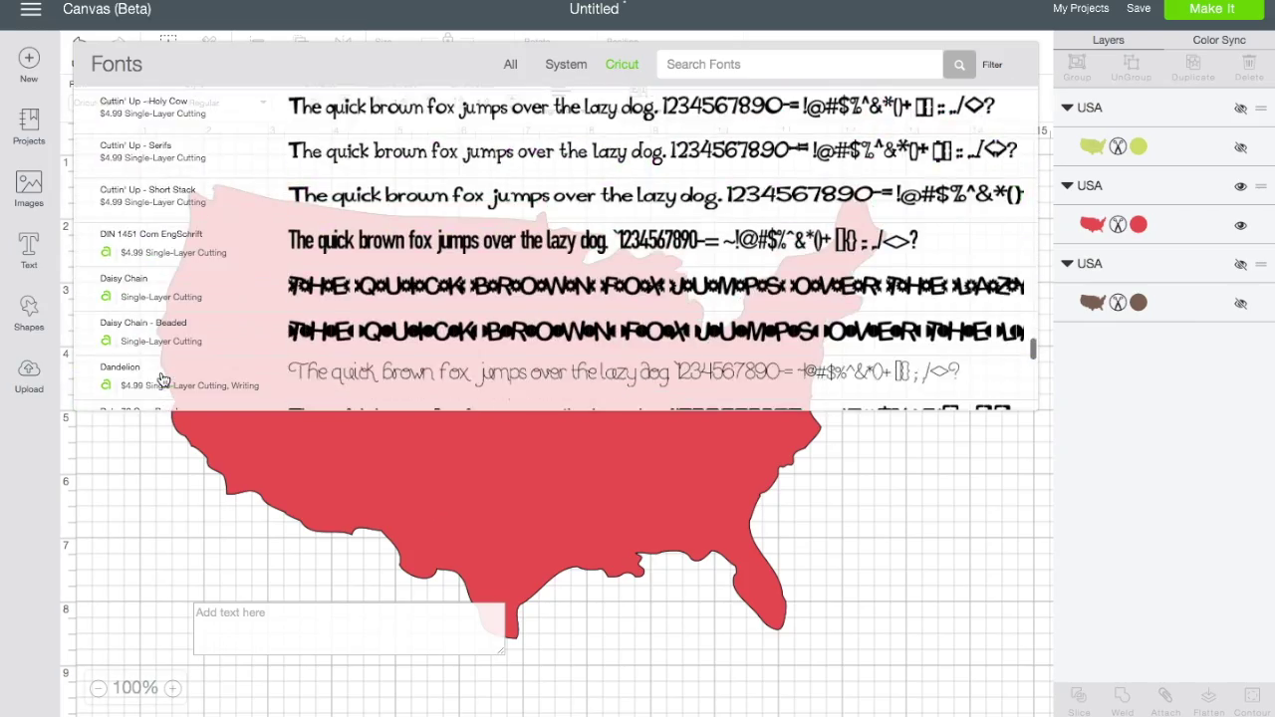
{"action": "scroll", "coordinate": [163, 378], "scroll_direction": "down", "scroll_amount": 15}
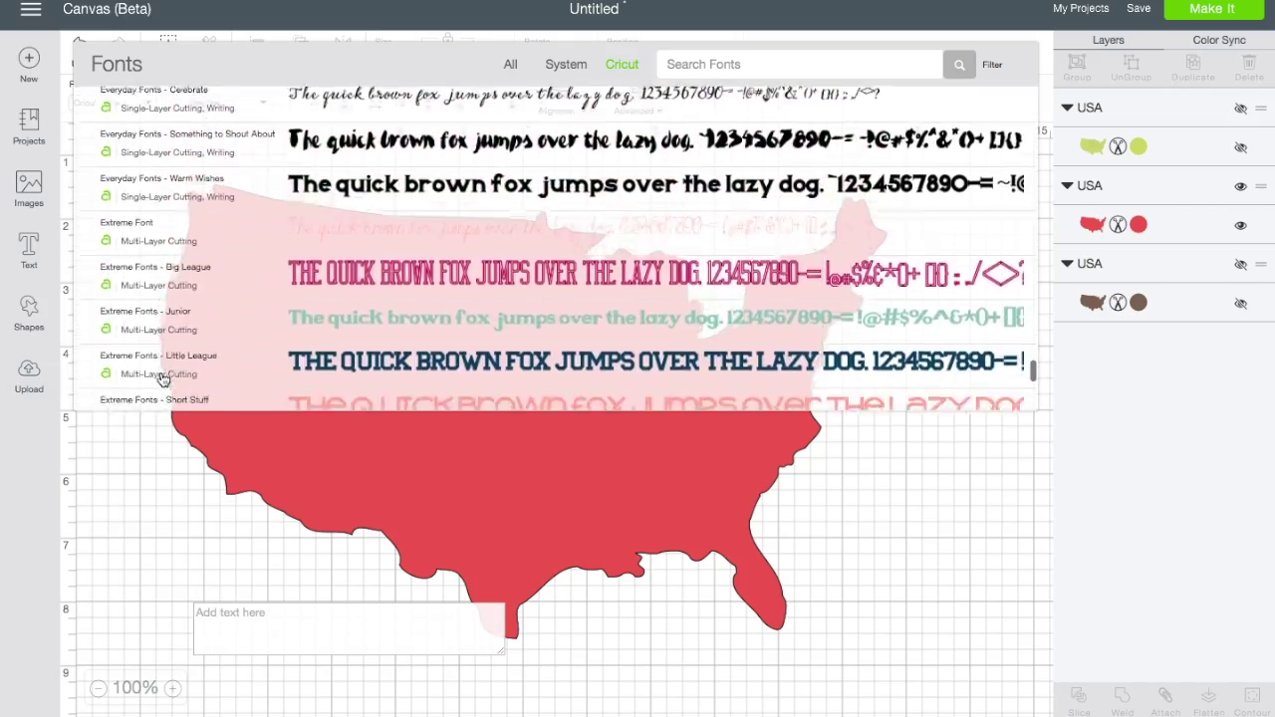
{"action": "scroll", "coordinate": [162, 379], "scroll_direction": "down", "scroll_amount": 15}
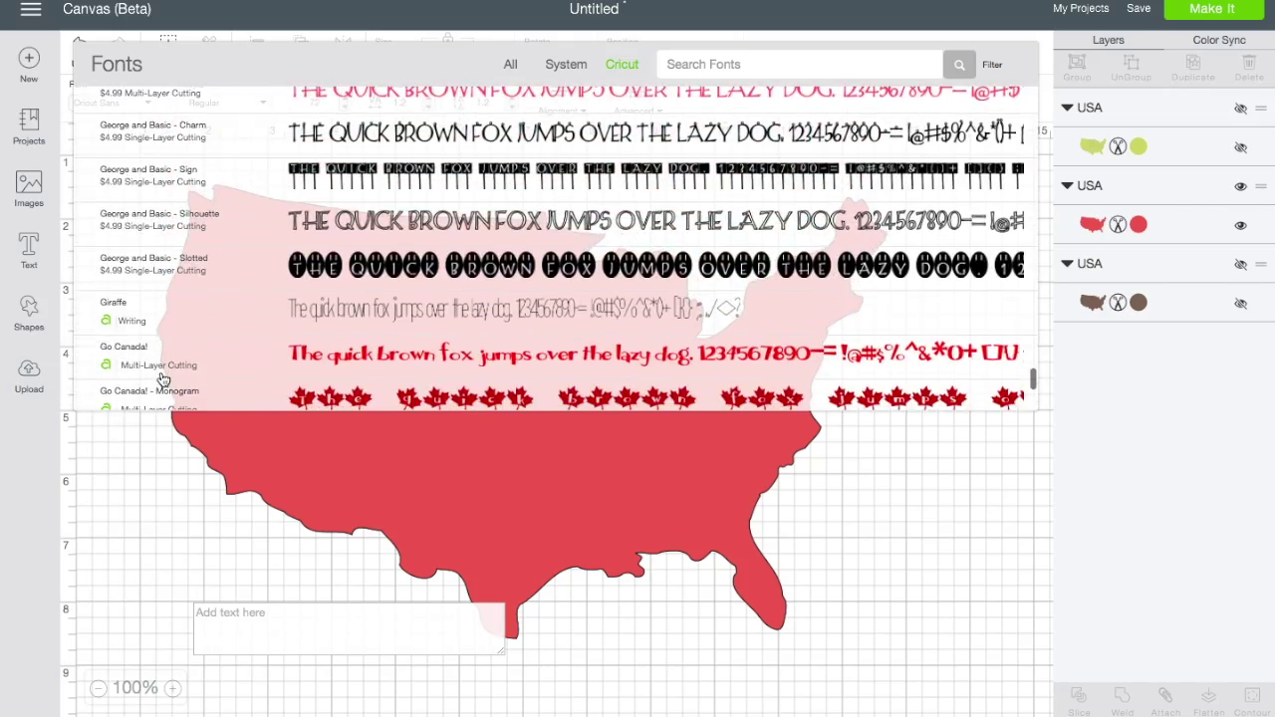
{"action": "scroll", "coordinate": [162, 379], "scroll_direction": "down", "scroll_amount": 15}
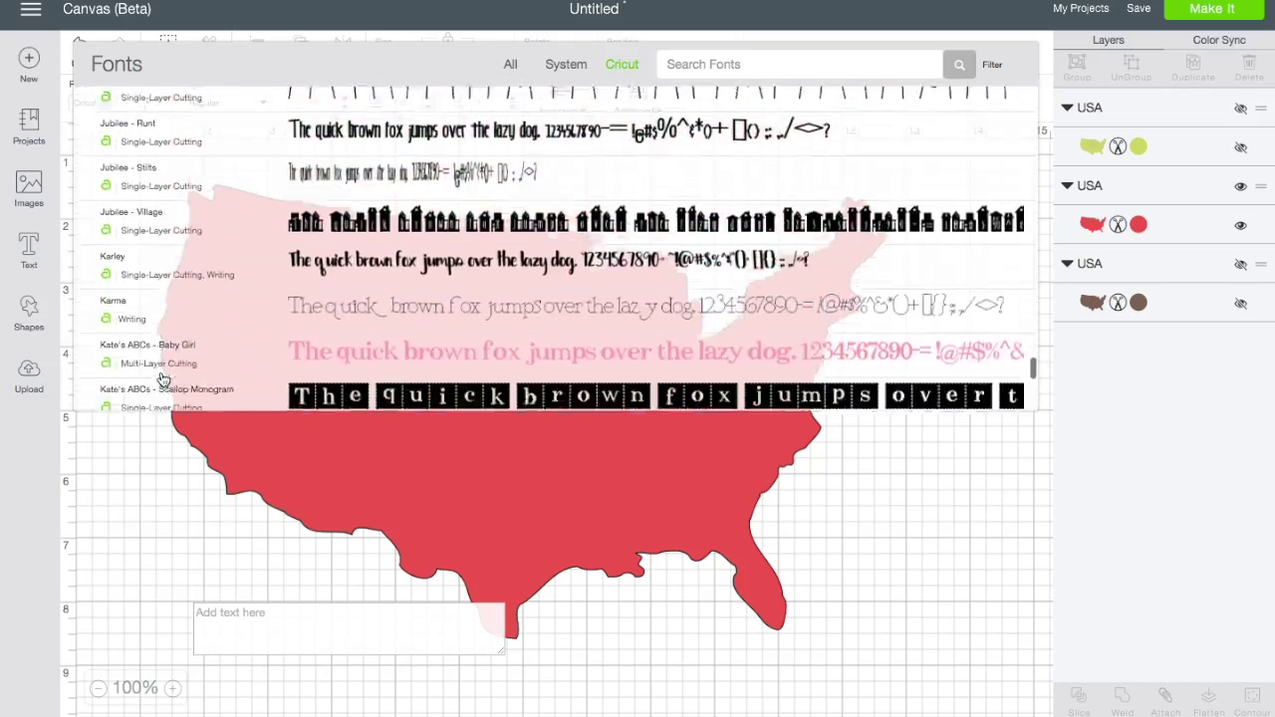
{"action": "scroll", "coordinate": [162, 378], "scroll_direction": "down", "scroll_amount": 15}
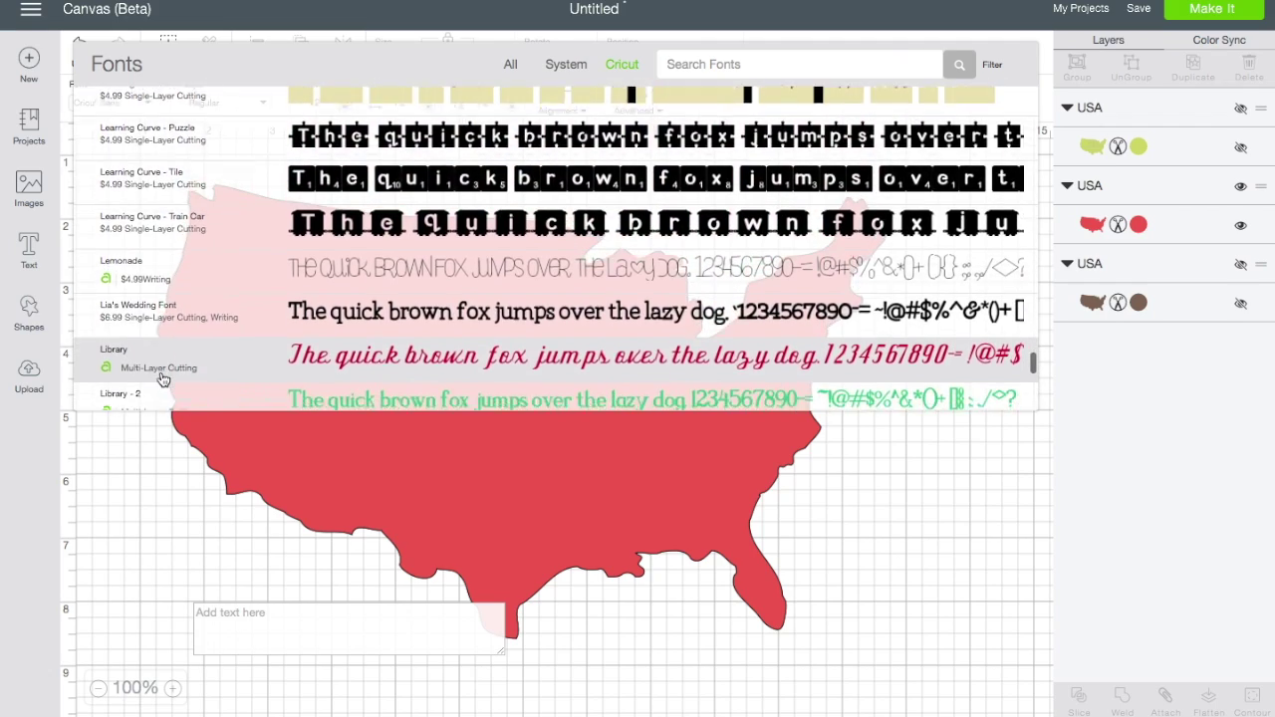
{"action": "scroll", "coordinate": [162, 378], "scroll_direction": "down", "scroll_amount": 15}
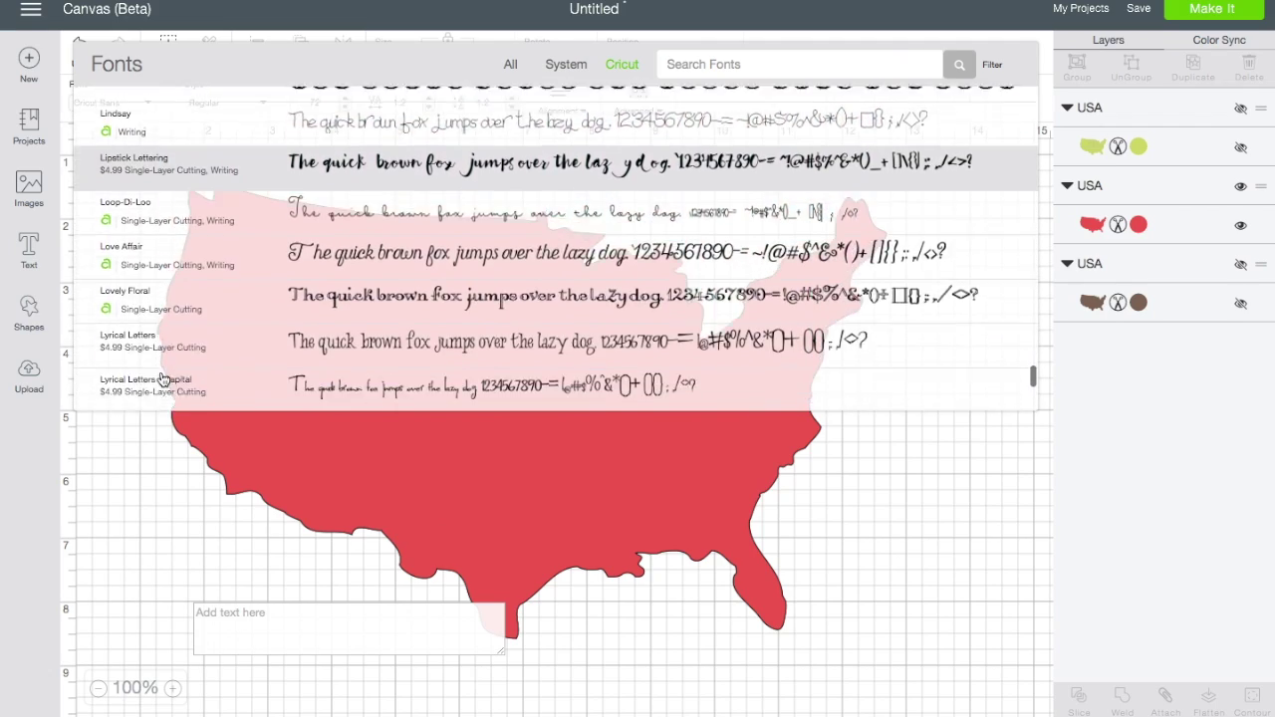
{"action": "left_click", "coordinate": [171, 192]}
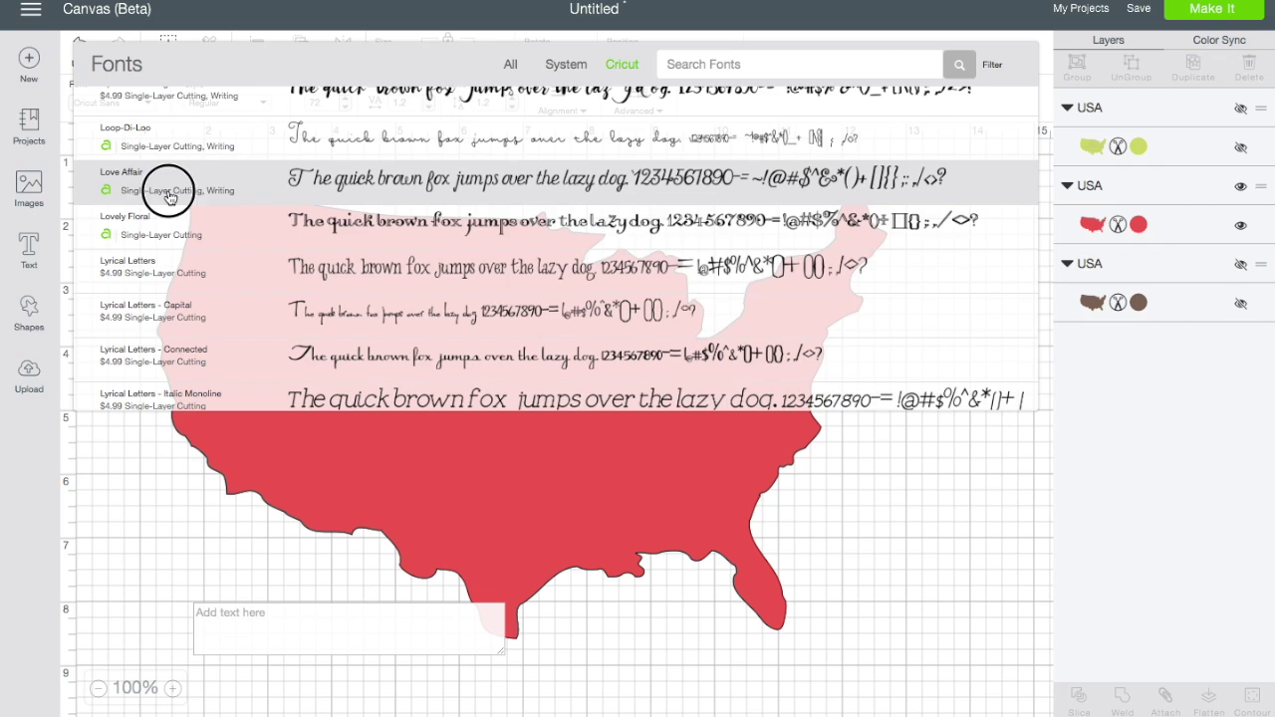
{"action": "left_click", "coordinate": [319, 628]}
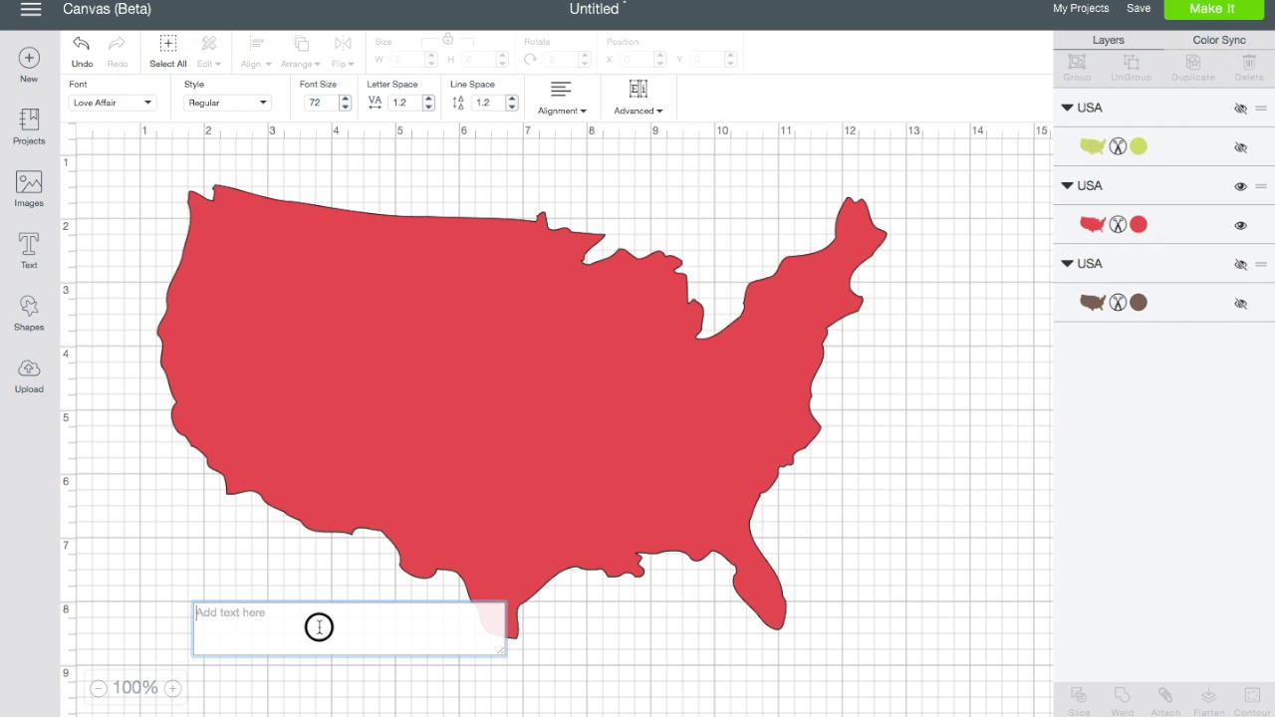
- Type 'Sweet' and move it onto the top of the map
{"action": "type", "text": "S"}
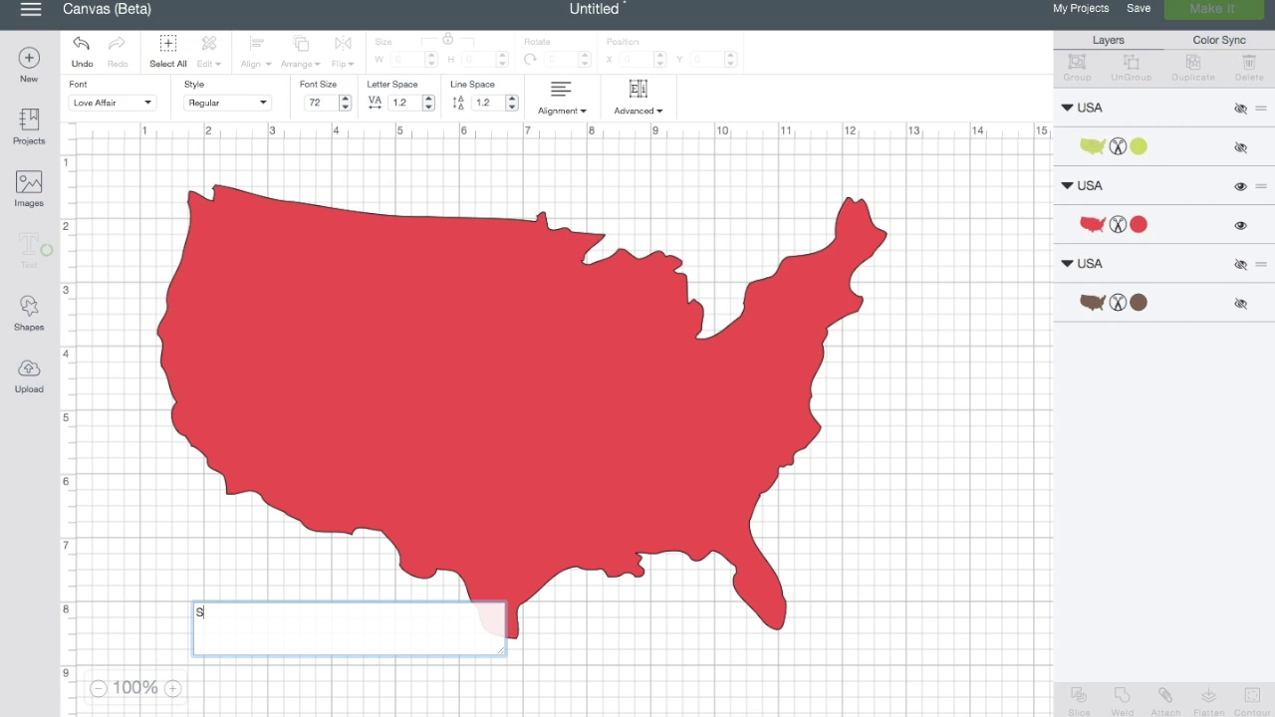
{"action": "type", "text": "weet"}
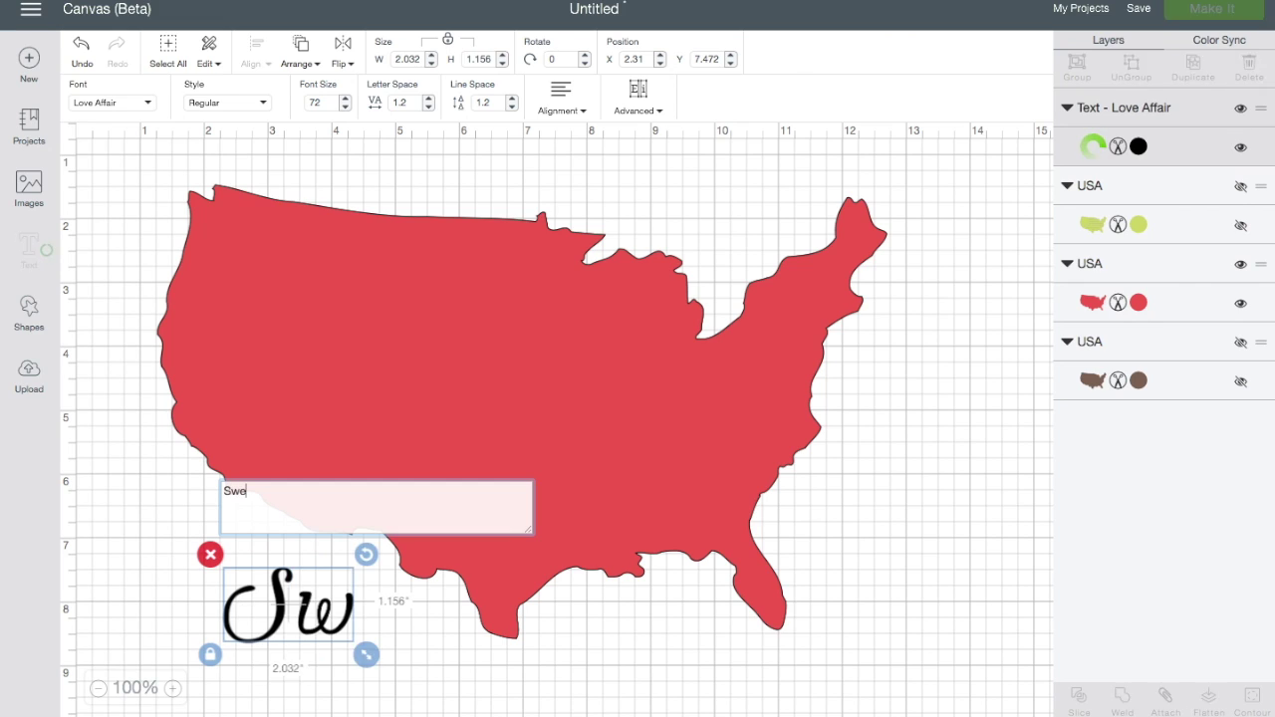
{"action": "left_click", "coordinate": [126, 606]}
{"action": "left_click_drag", "start_coordinate": [329, 614], "coordinate": [321, 274]}
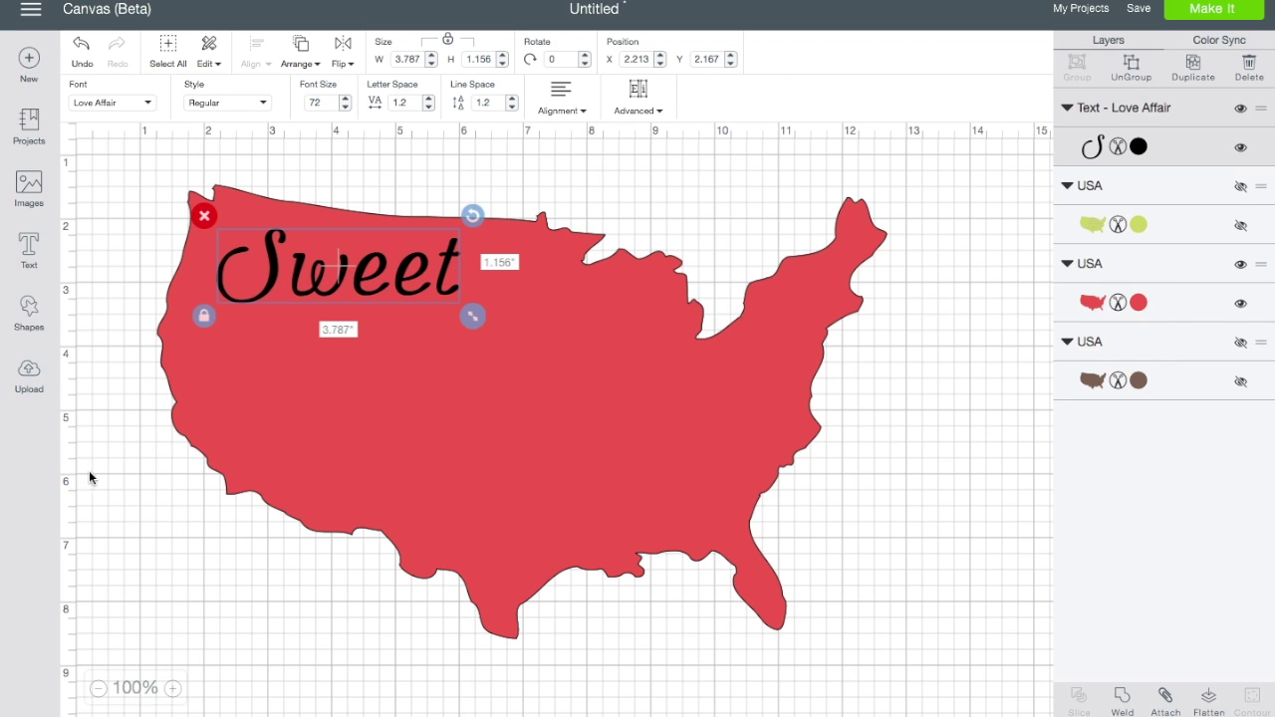
- Add a 'Land of' text object and move it onto the middle of the map
{"action": "left_click", "coordinate": [29, 251]}
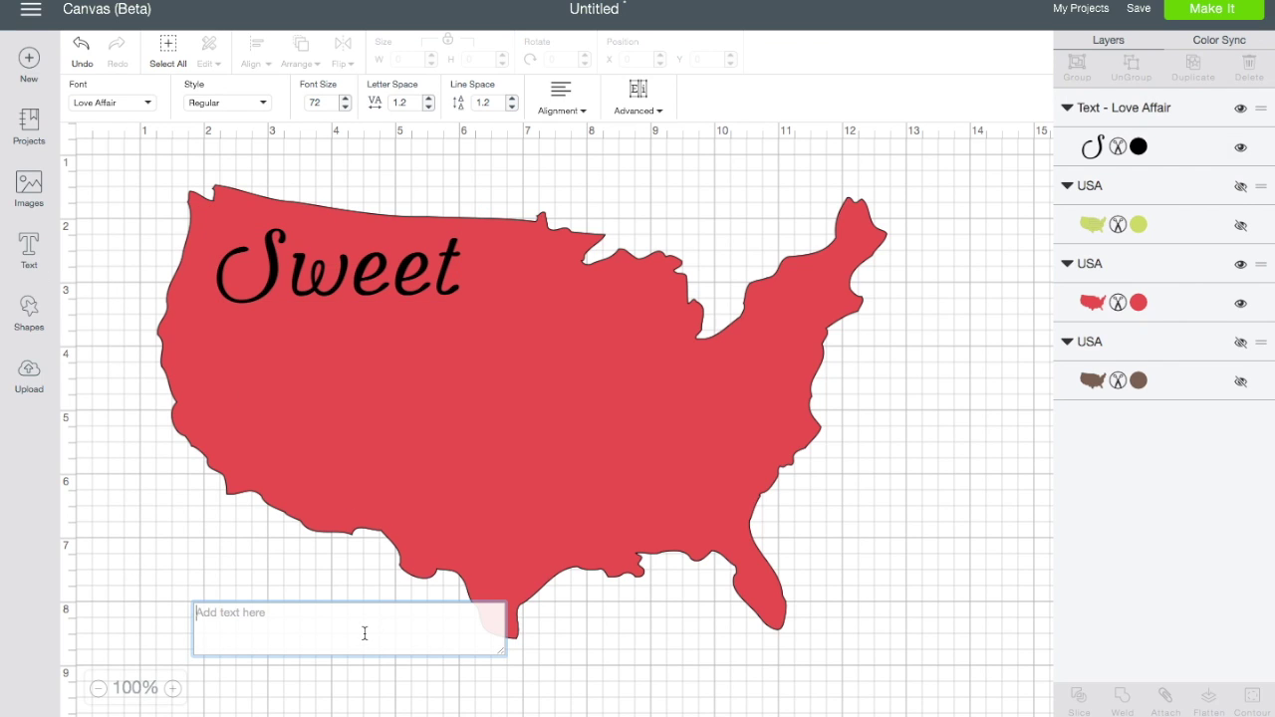
{"action": "type", "text": "Land of"}
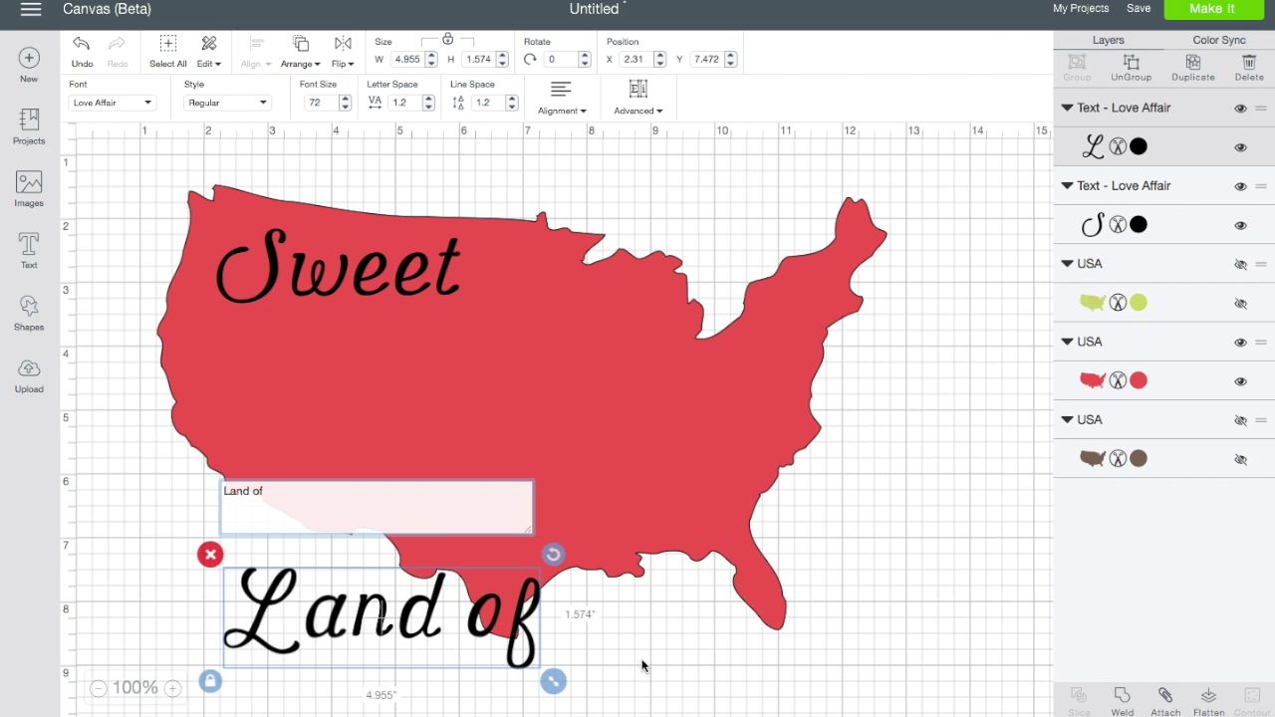
{"action": "left_click", "coordinate": [674, 624]}
{"action": "left_click", "coordinate": [371, 679]}
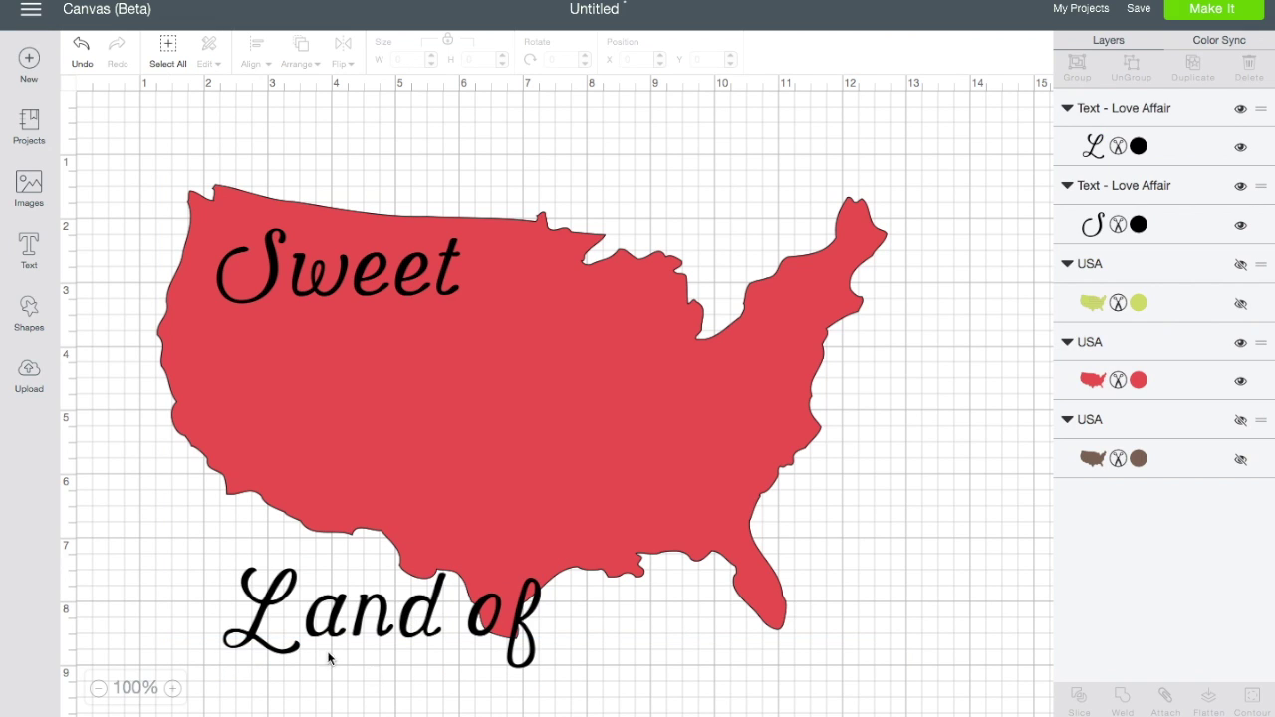
{"action": "left_click", "coordinate": [283, 635]}
{"action": "left_click_drag", "start_coordinate": [365, 620], "coordinate": [435, 372]}
- Add 'Liberty' on the lower part of the map and enlarge it slightly
{"action": "left_click", "coordinate": [29, 249]}
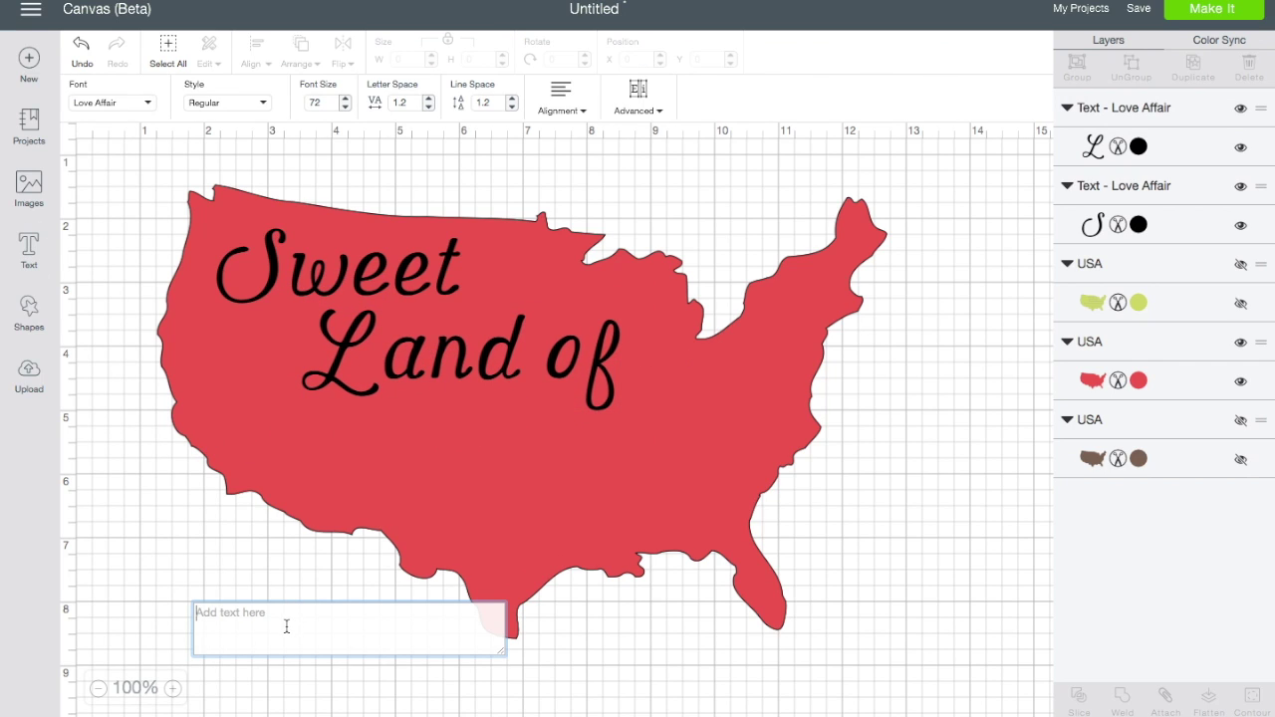
{"action": "type", "text": "Liberty"}
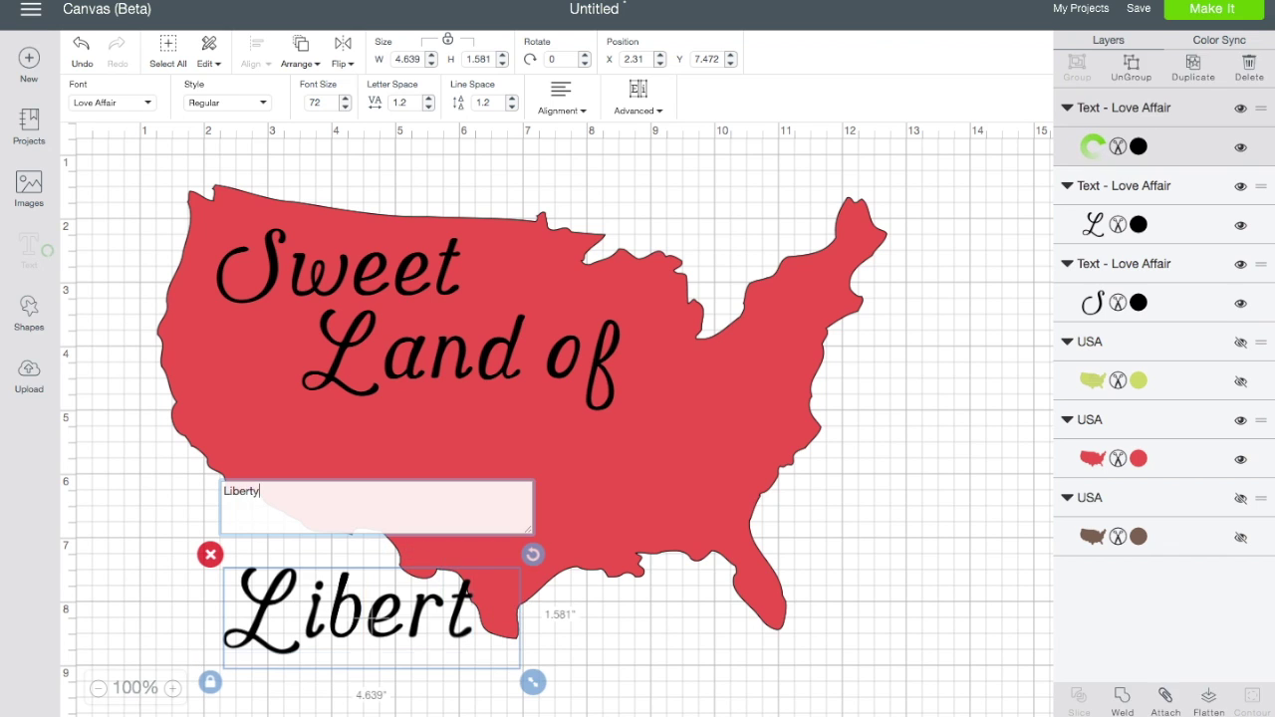
{"action": "left_click_drag", "start_coordinate": [298, 618], "coordinate": [487, 464]}
{"action": "left_click", "coordinate": [263, 647]}
{"action": "left_click_drag", "start_coordinate": [701, 517], "coordinate": [768, 523]}
{"action": "left_click_drag", "start_coordinate": [674, 484], "coordinate": [647, 484]}
- Enlarge 'Sweet' to 4.884 inches wide and shift it up and left
{"action": "left_click", "coordinate": [393, 242]}
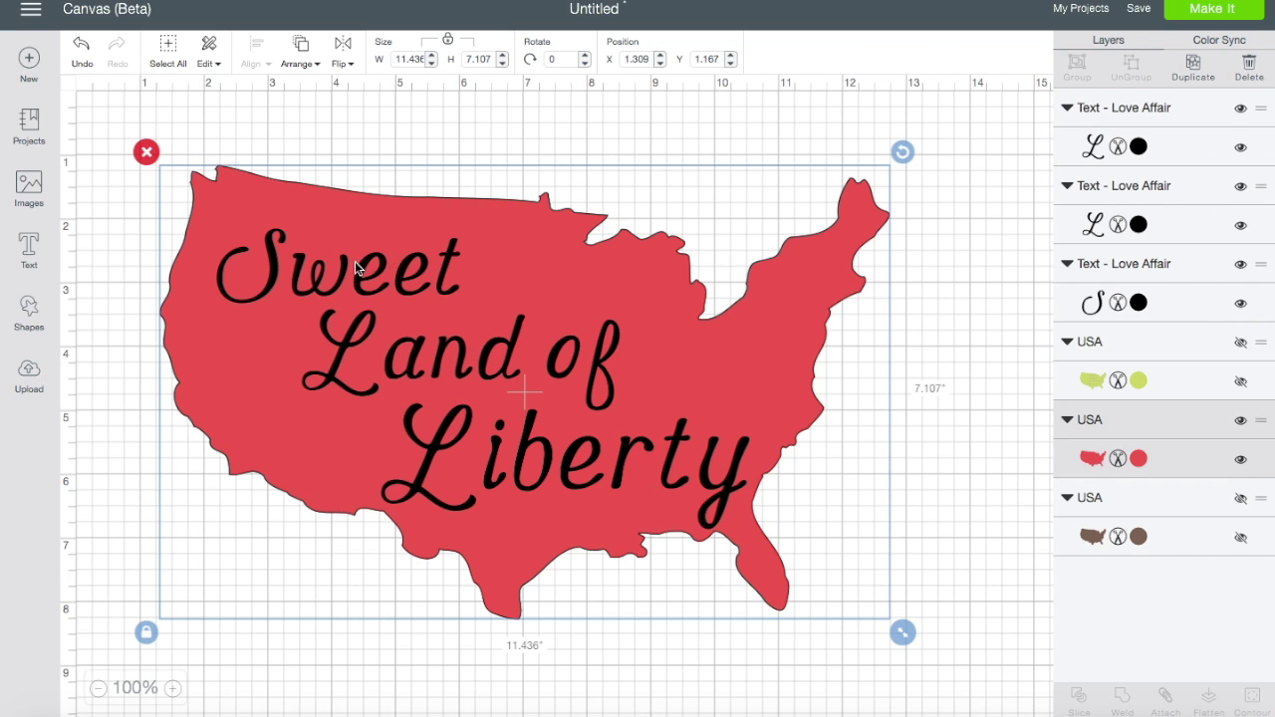
{"action": "left_click", "coordinate": [136, 286]}
{"action": "left_click", "coordinate": [277, 271]}
{"action": "left_click_drag", "start_coordinate": [471, 315], "coordinate": [542, 337]}
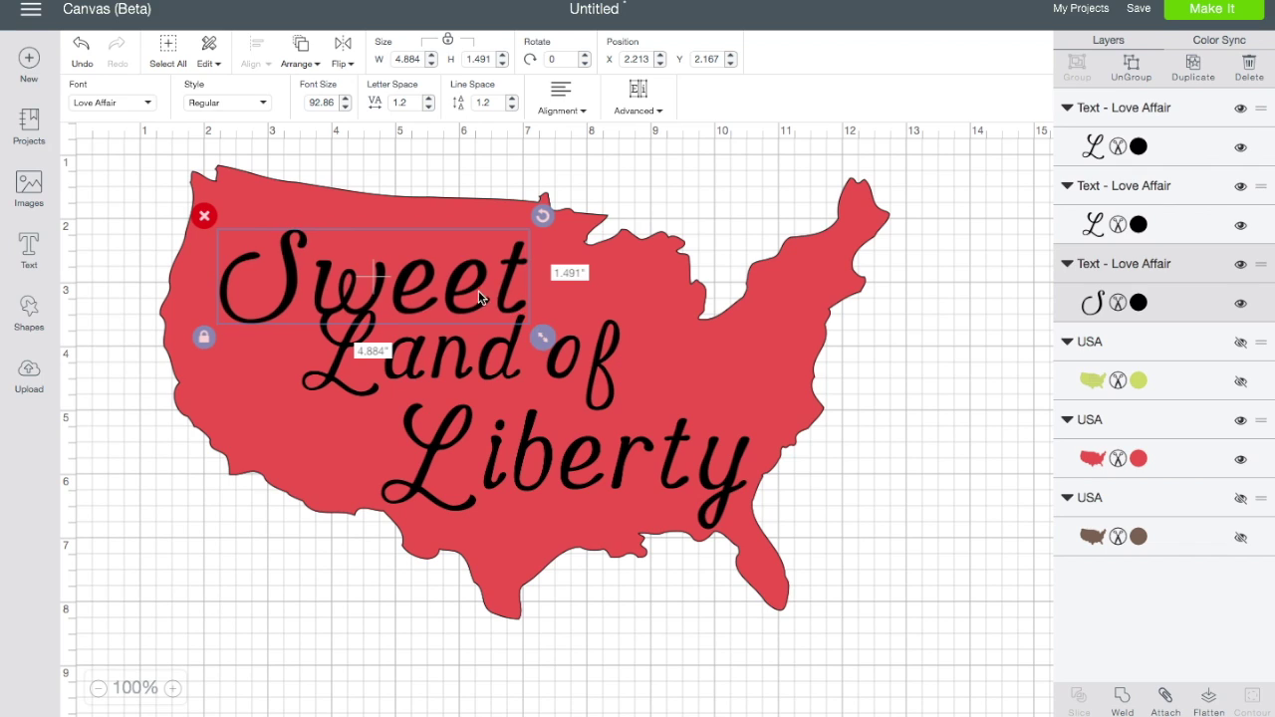
{"action": "left_click_drag", "start_coordinate": [468, 289], "coordinate": [444, 269]}
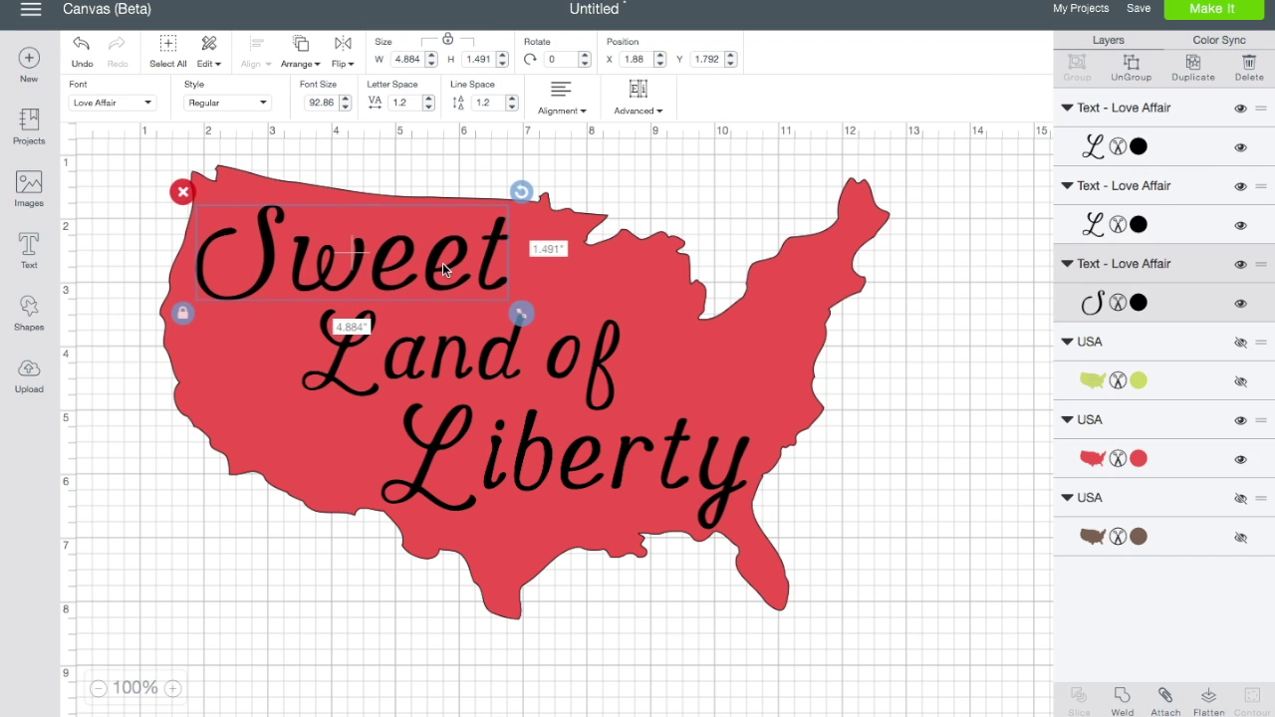
{"action": "left_click", "coordinate": [528, 368]}
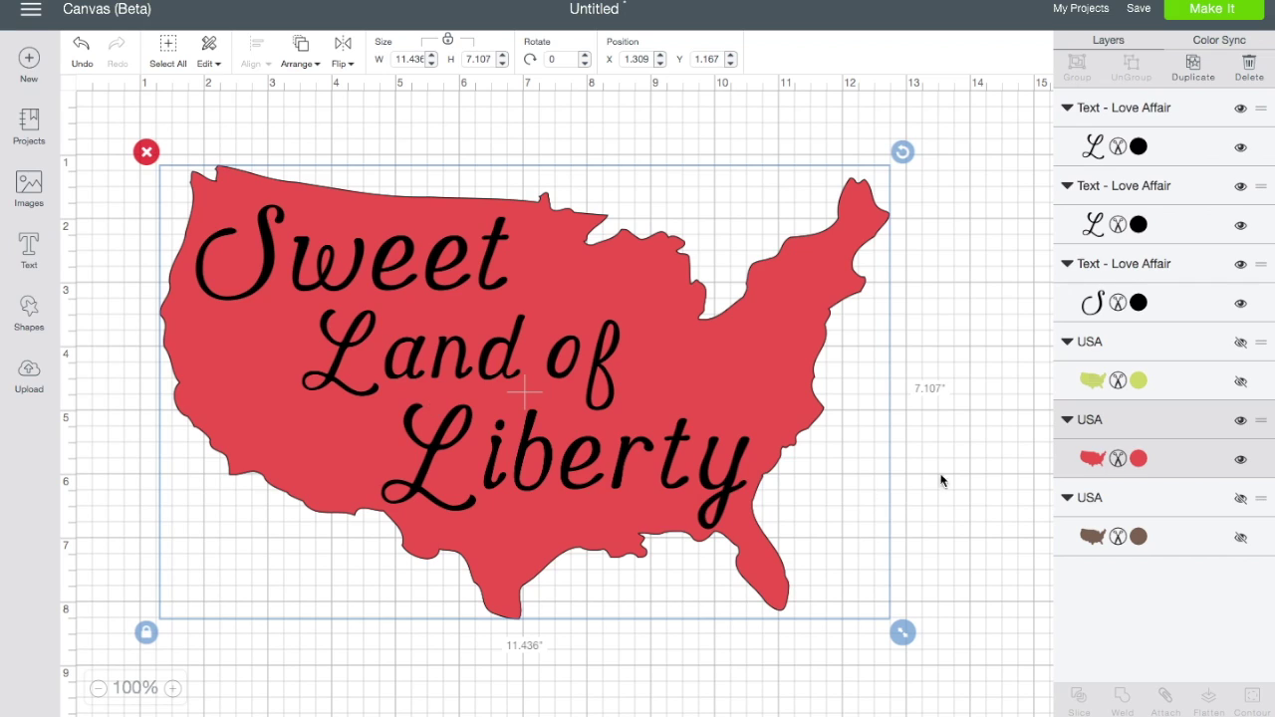
{"action": "left_click", "coordinate": [956, 398]}
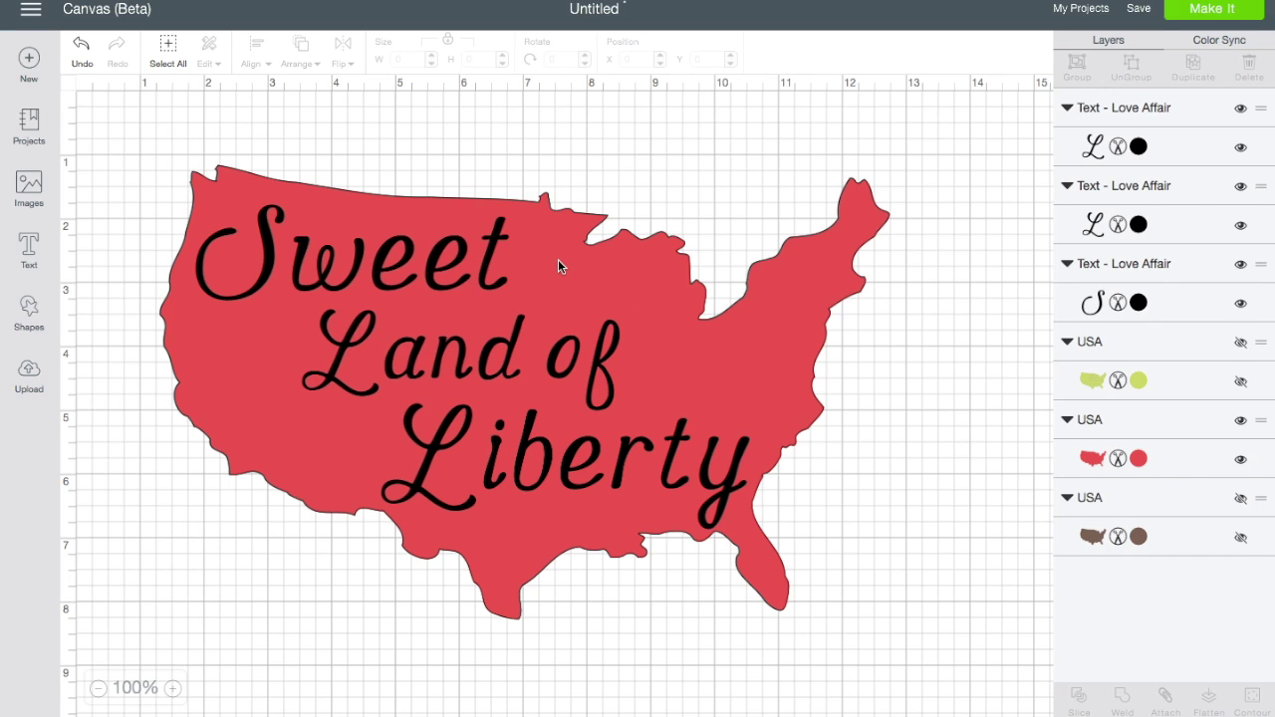
{"action": "left_click", "coordinate": [163, 193]}
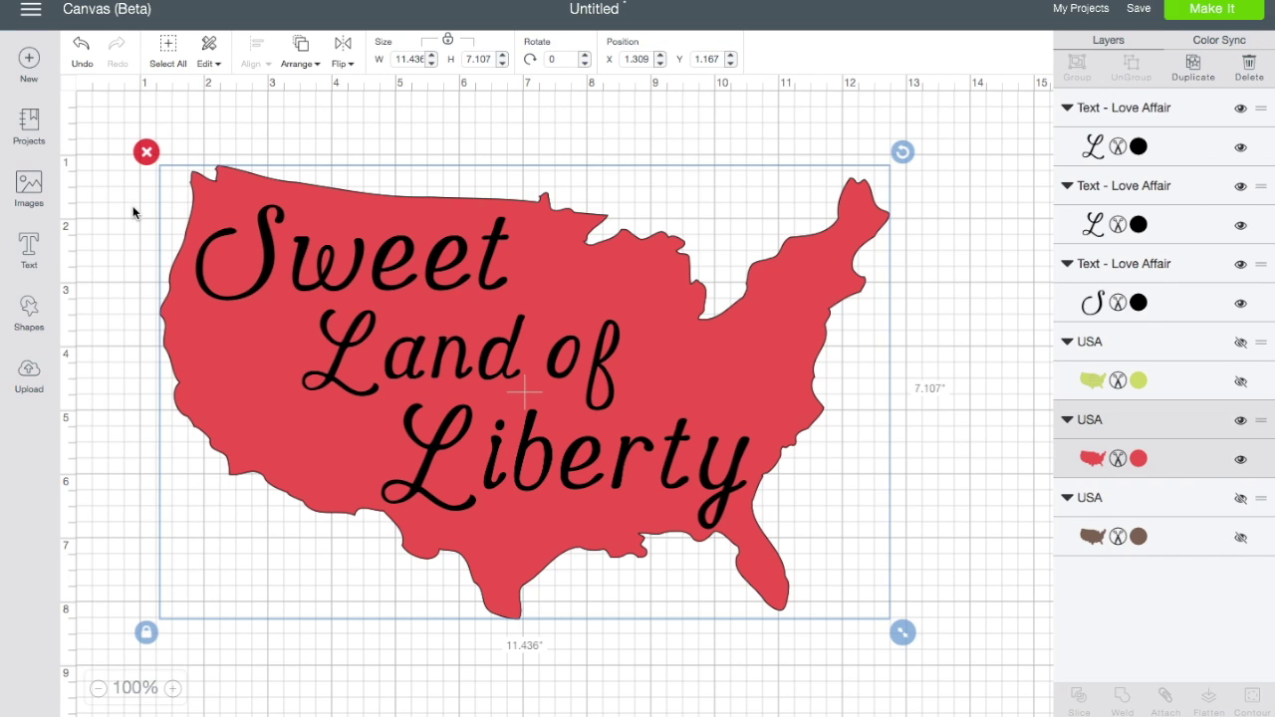
{"action": "left_click", "coordinate": [134, 211]}
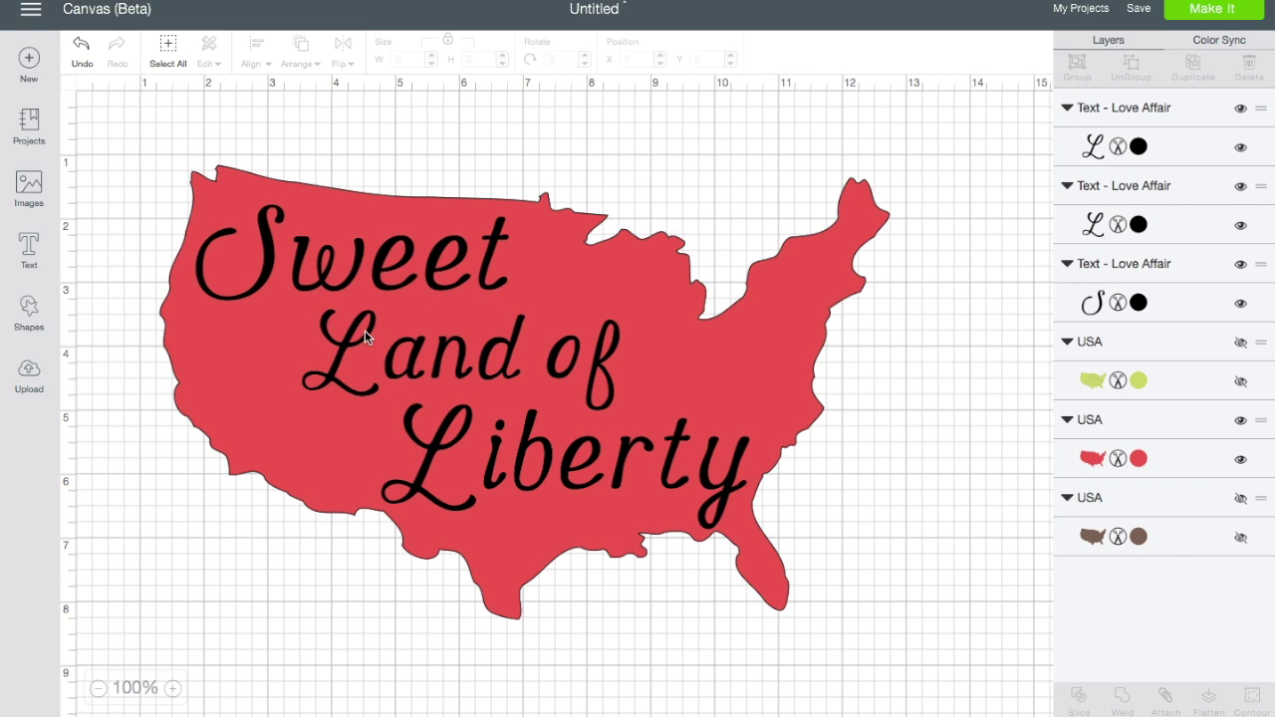
{"action": "left_click_drag", "start_coordinate": [104, 121], "coordinate": [947, 652]}
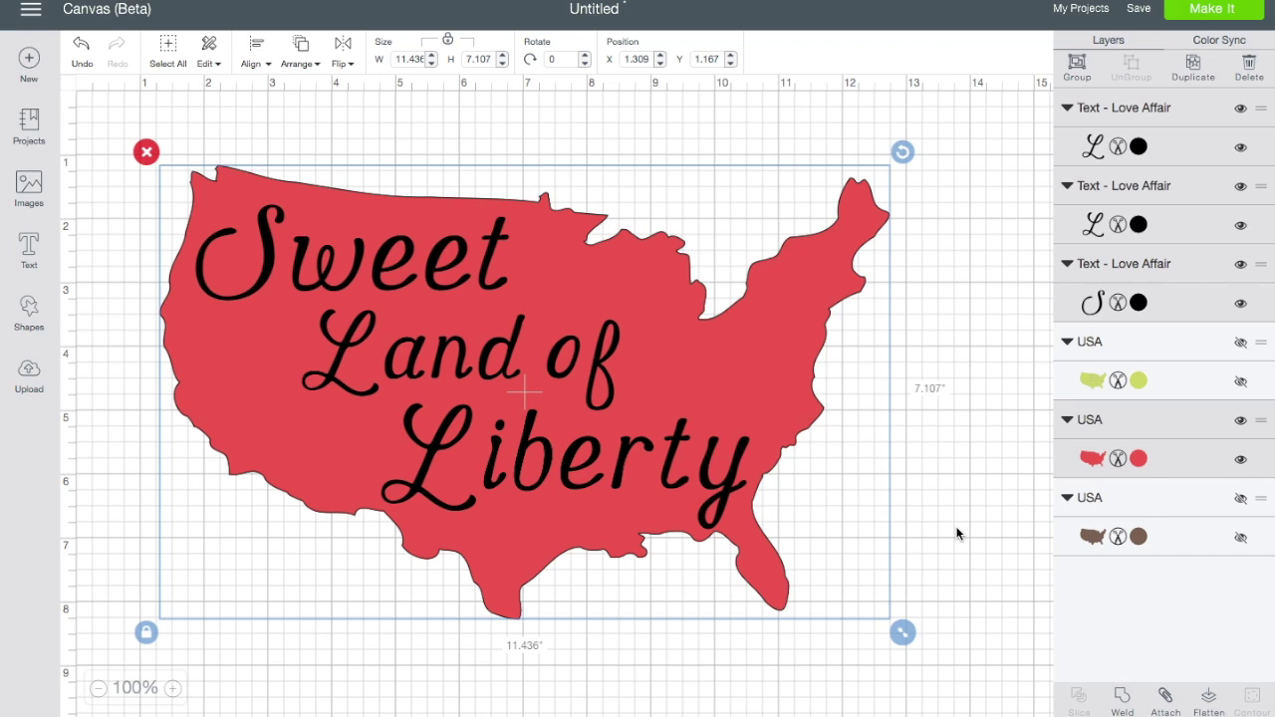
{"action": "left_click", "coordinate": [918, 458]}
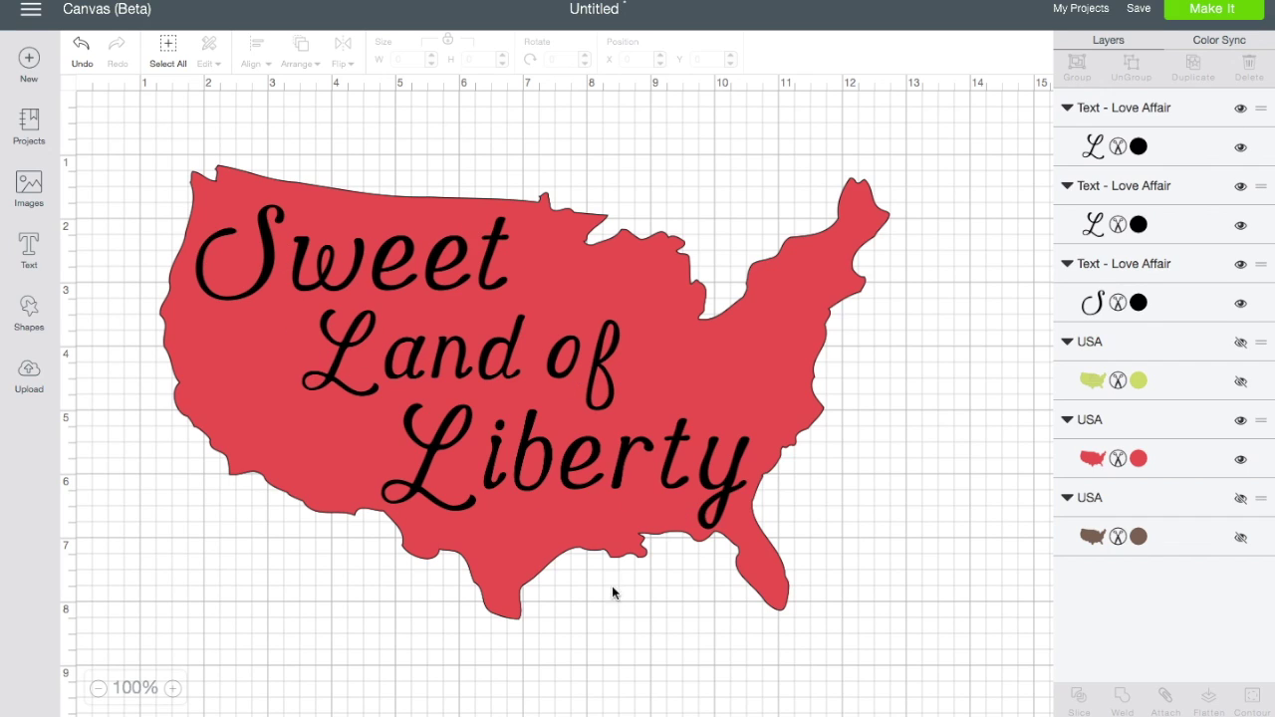
- Hide Liberty and Land of, then slice 'Sweet' out of the red map
{"action": "left_click", "coordinate": [1240, 148]}
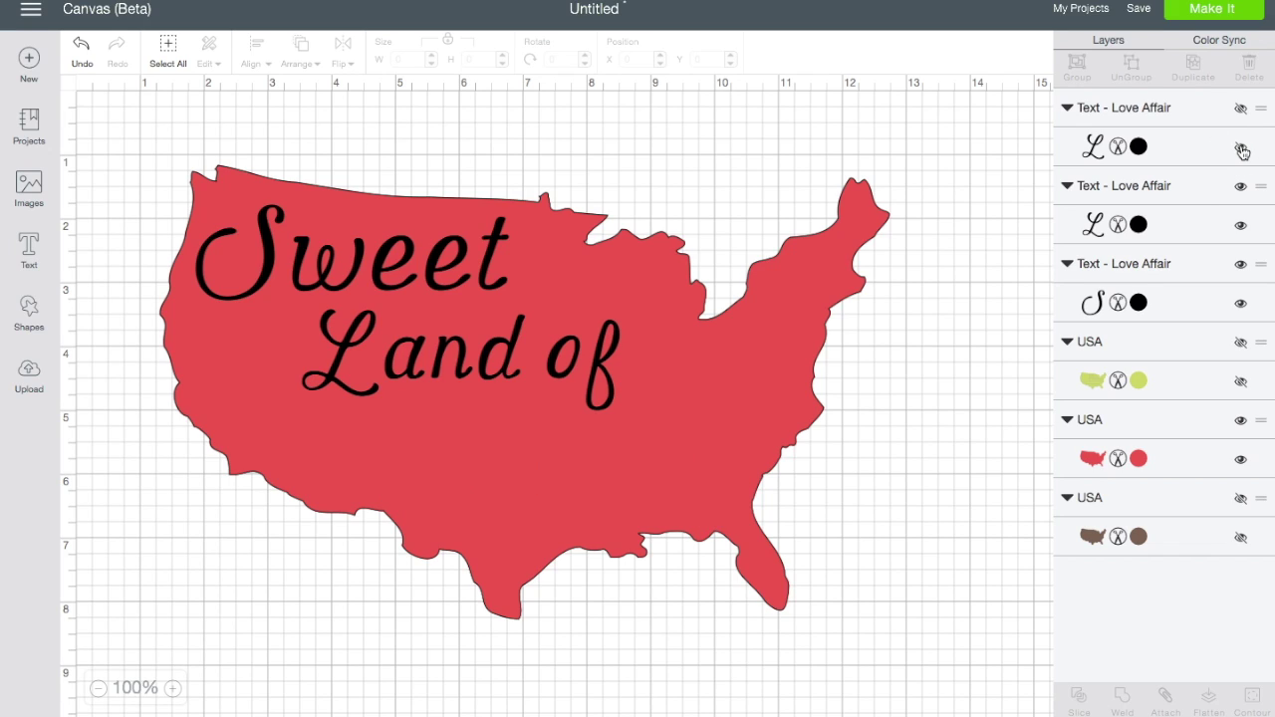
{"action": "left_click", "coordinate": [1241, 225]}
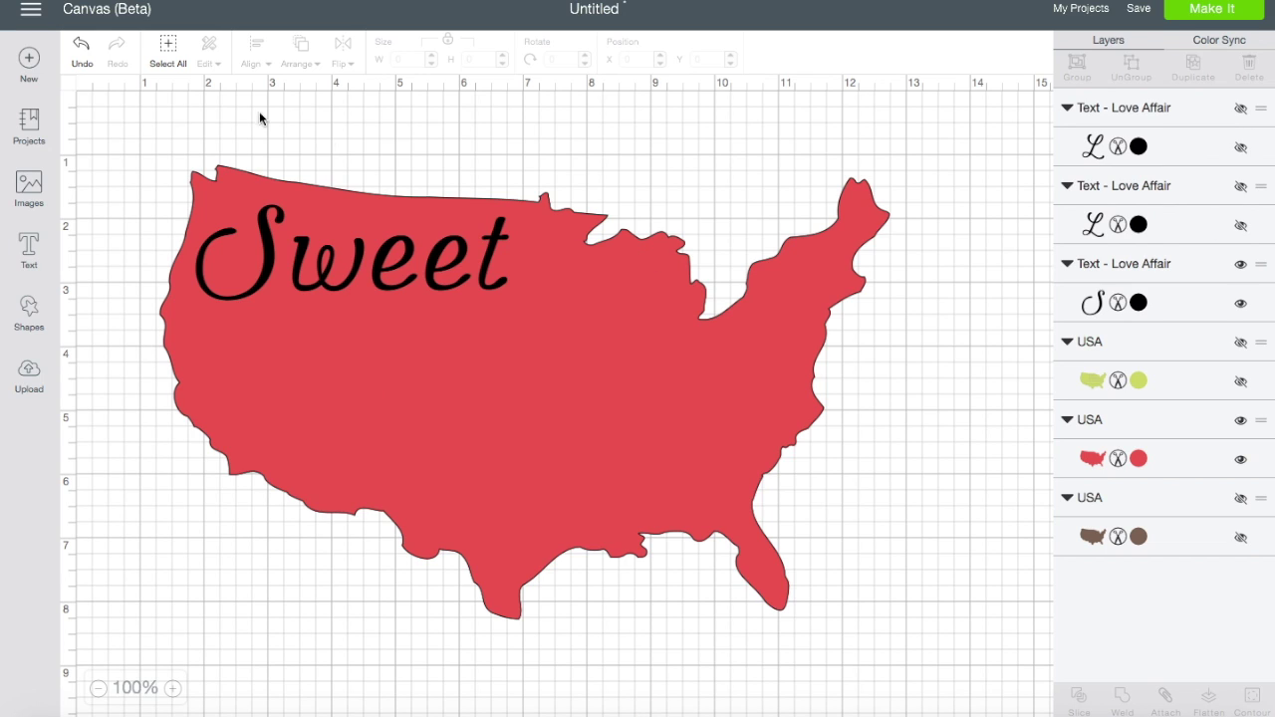
{"action": "left_click_drag", "start_coordinate": [126, 132], "coordinate": [941, 640]}
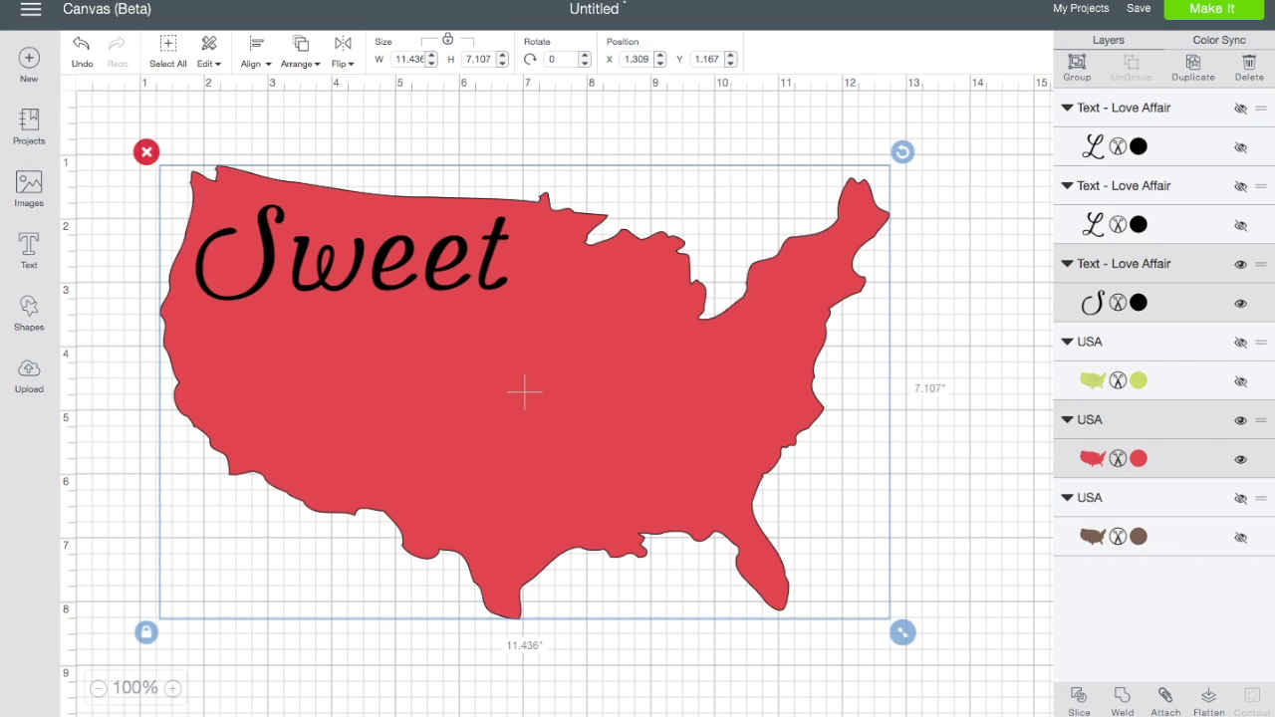
{"action": "left_click", "coordinate": [1078, 699]}
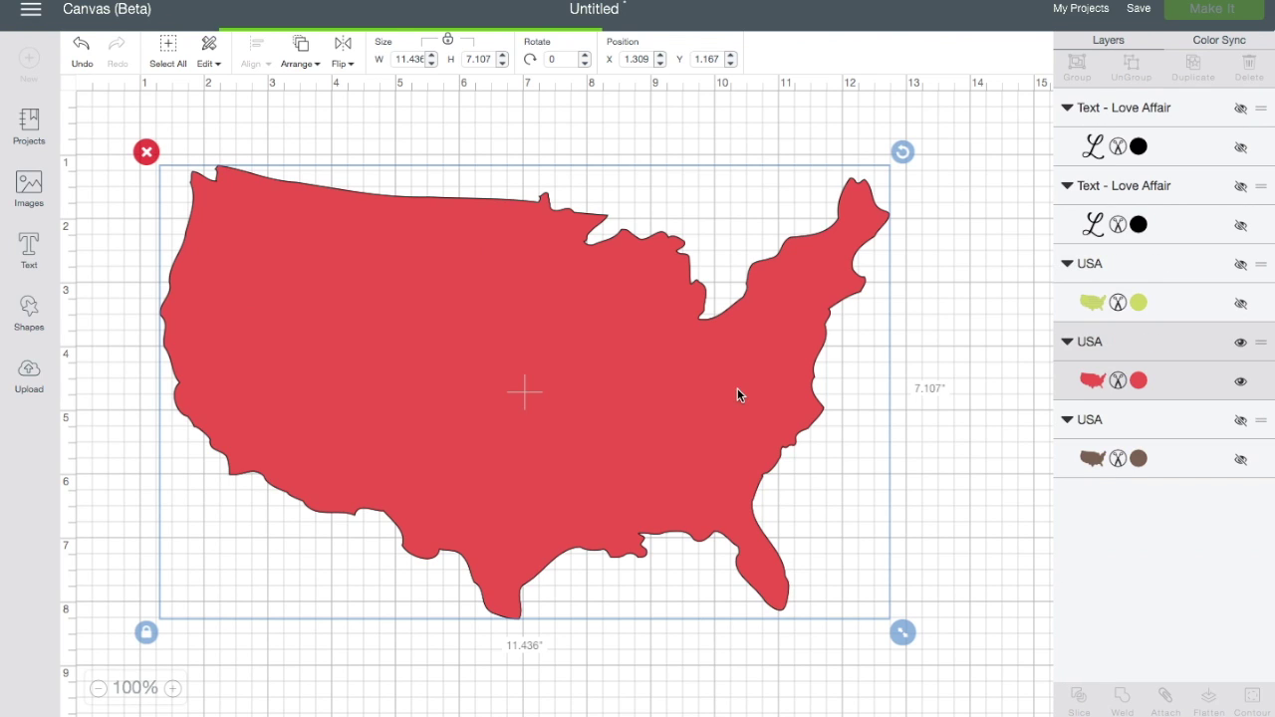
- Delete the red and black leftover Sweet pieces and unhide the Liberty text
{"action": "left_click_drag", "start_coordinate": [268, 239], "coordinate": [593, 173]}
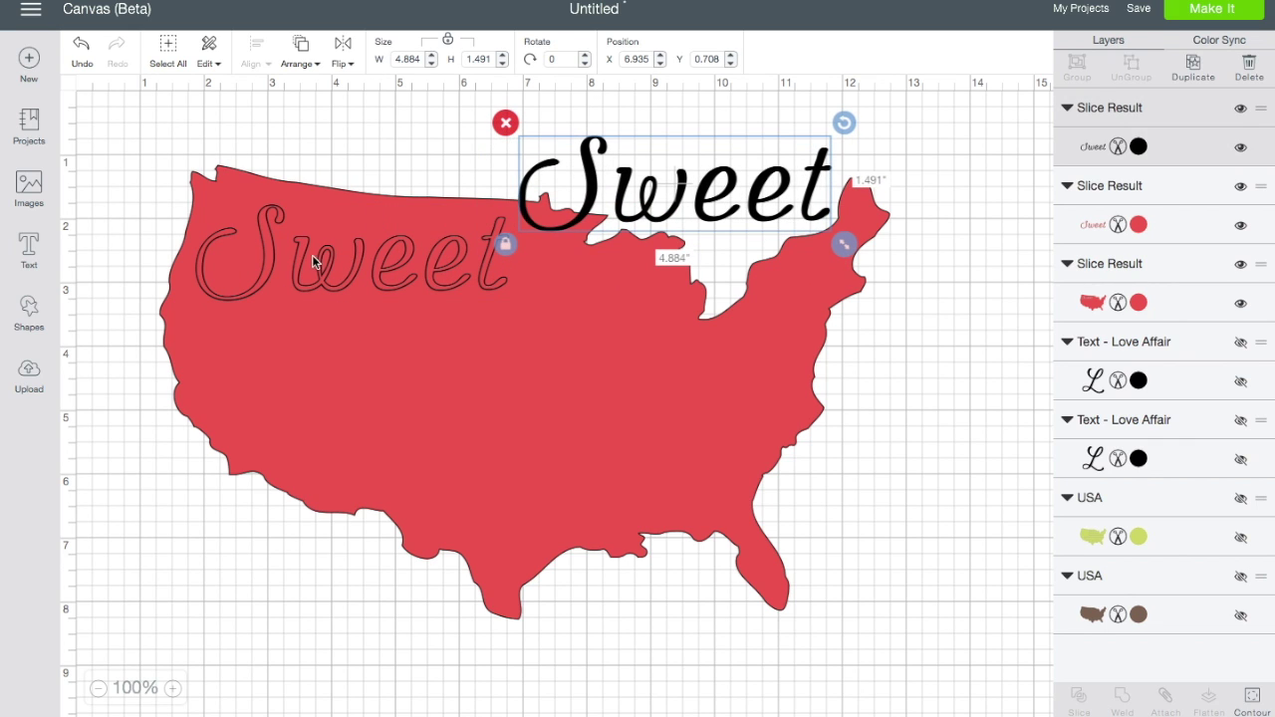
{"action": "left_click_drag", "start_coordinate": [288, 249], "coordinate": [594, 279]}
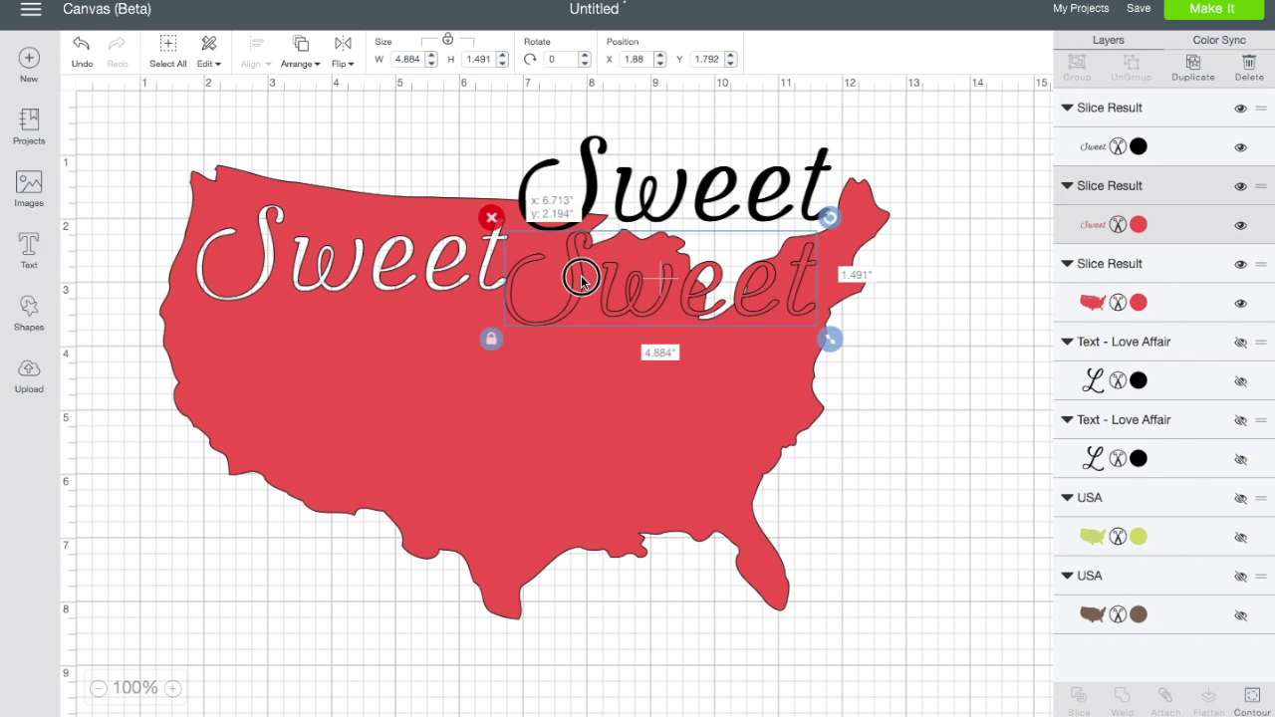
{"action": "left_click", "coordinate": [491, 217]}
{"action": "left_click", "coordinate": [598, 183]}
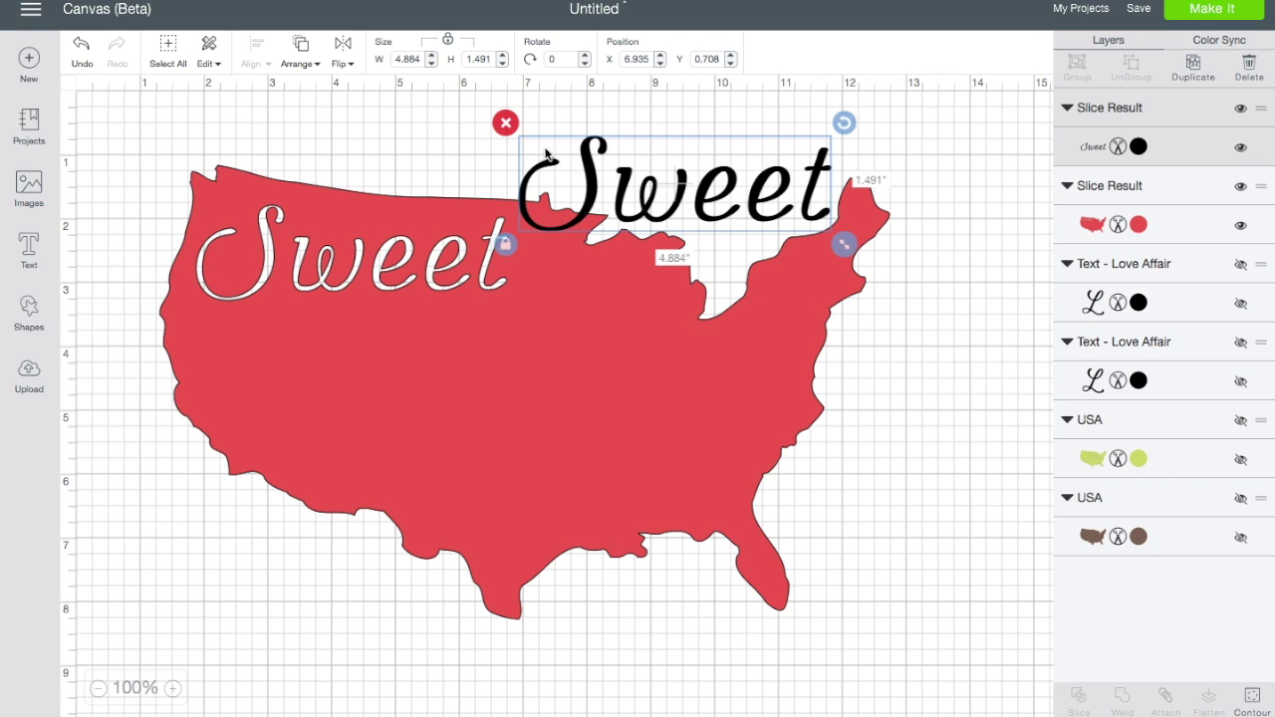
{"action": "left_click", "coordinate": [504, 122]}
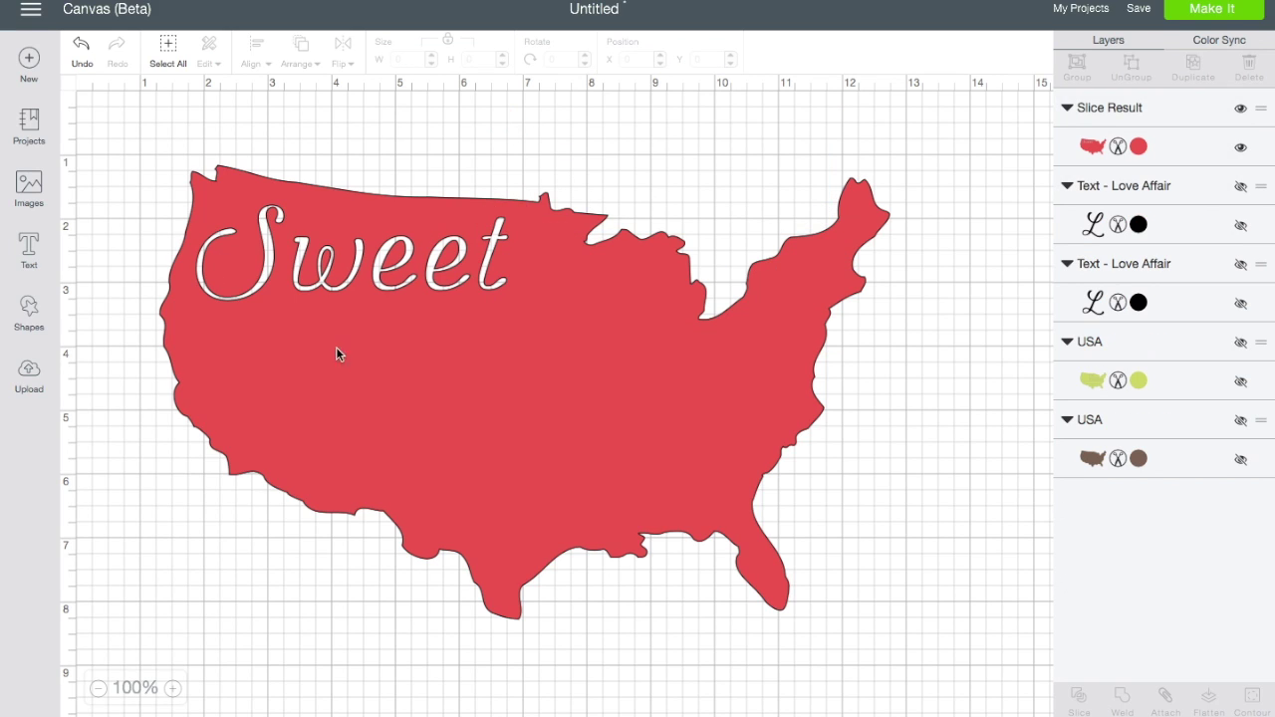
{"action": "left_click", "coordinate": [235, 314]}
{"action": "left_click", "coordinate": [1241, 226]}
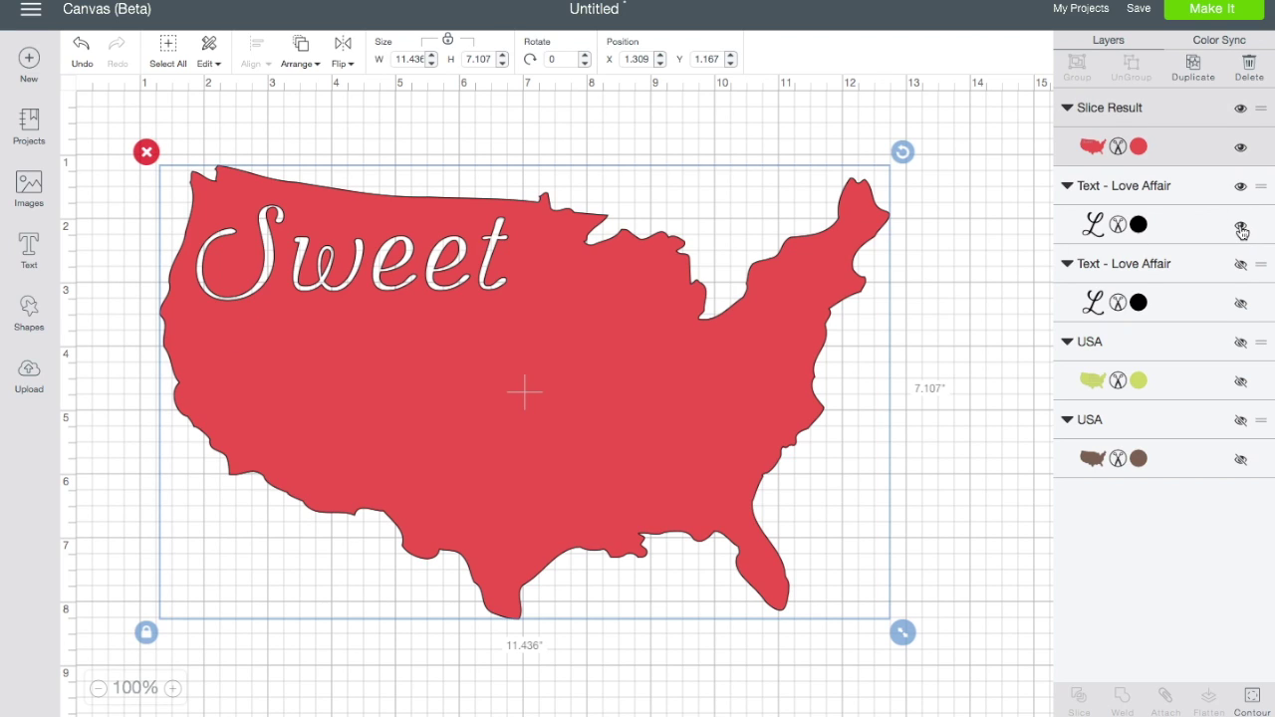
- Send the red map to the back, behind the Liberty text
{"action": "left_click", "coordinate": [104, 132]}
{"action": "left_click_drag", "start_coordinate": [106, 120], "coordinate": [564, 603]}
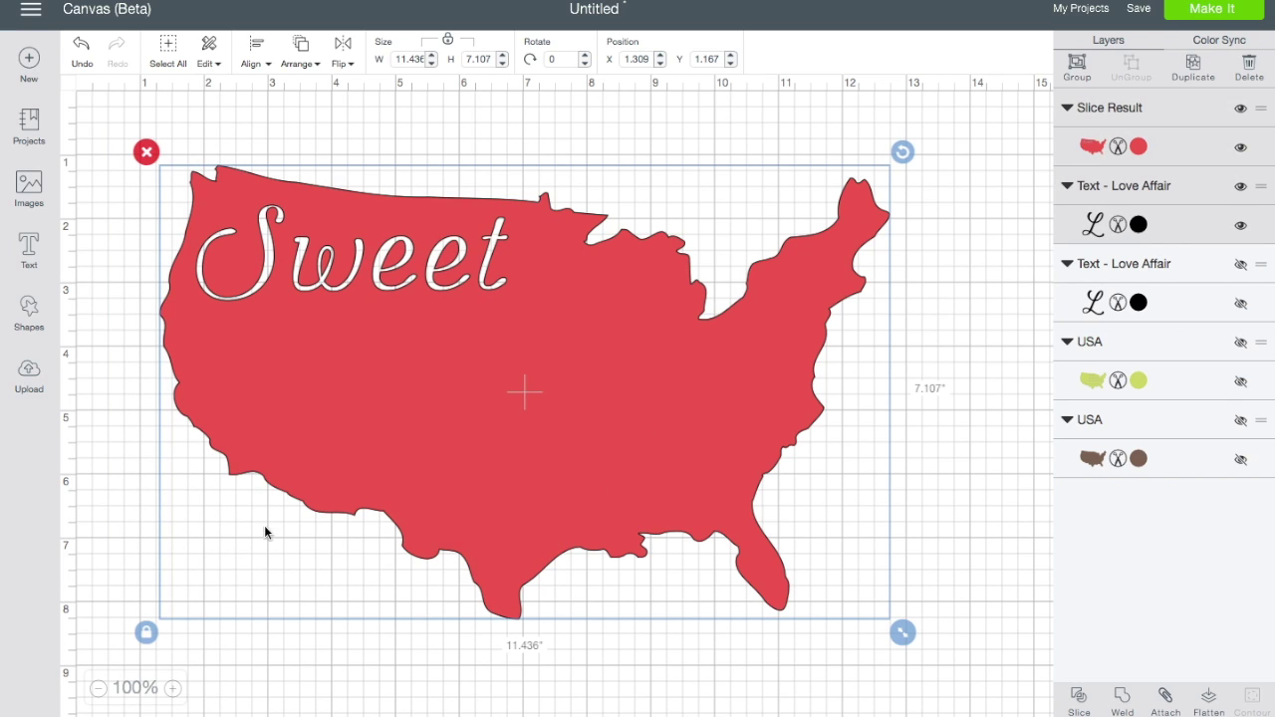
{"action": "left_click", "coordinate": [993, 537]}
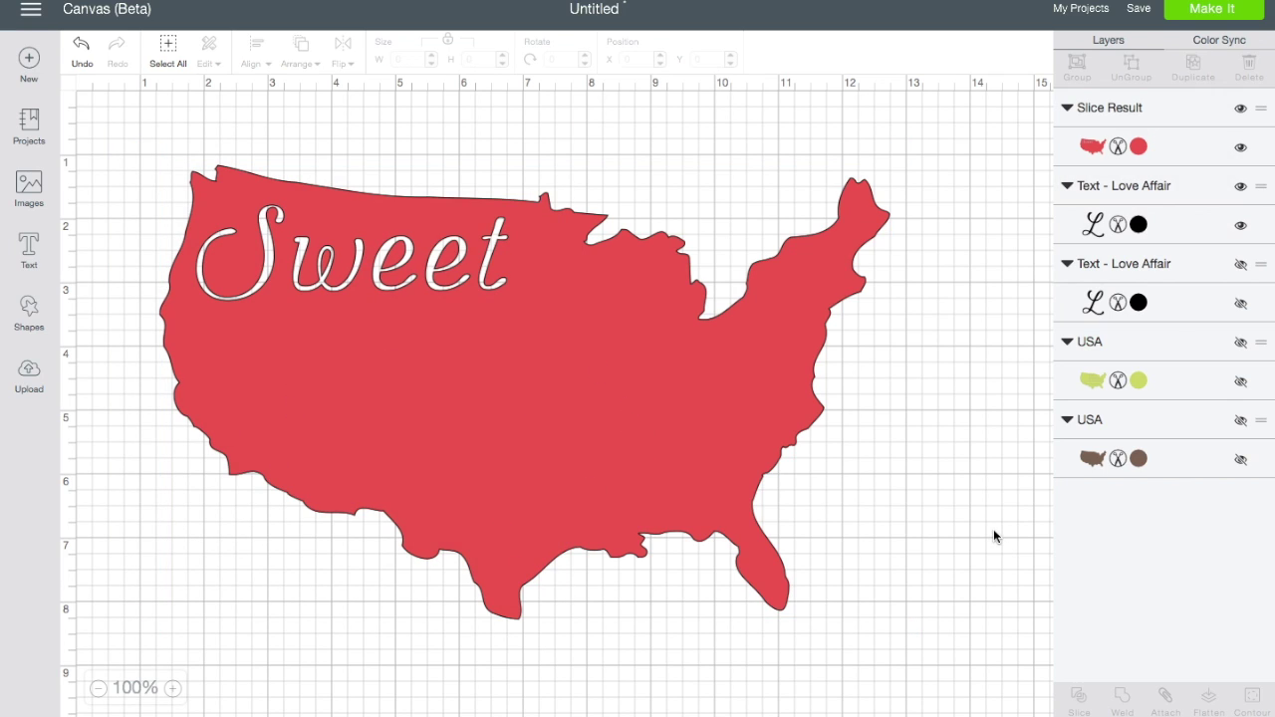
{"action": "left_click", "coordinate": [612, 428]}
{"action": "left_click", "coordinate": [304, 64]}
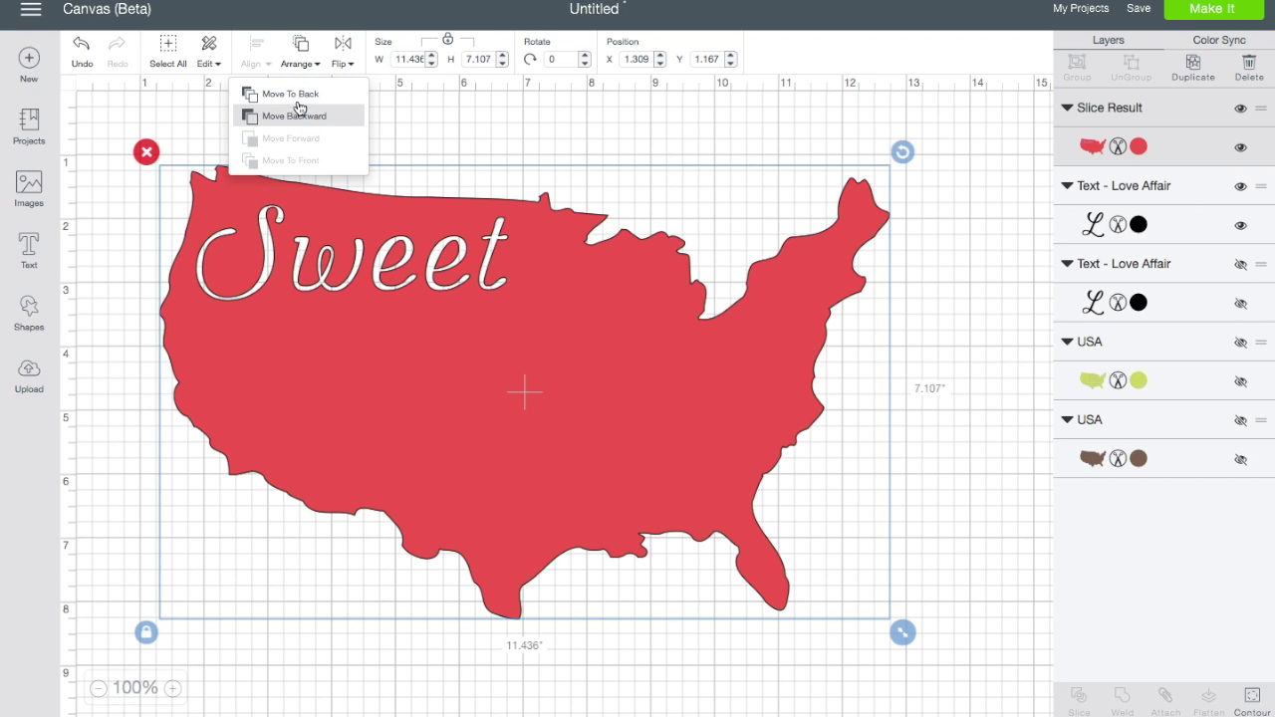
{"action": "left_click", "coordinate": [298, 97]}
- Slice 'Liberty' out of the map, delete both leftover pieces, and unhide Land of
{"action": "left_click", "coordinate": [941, 357]}
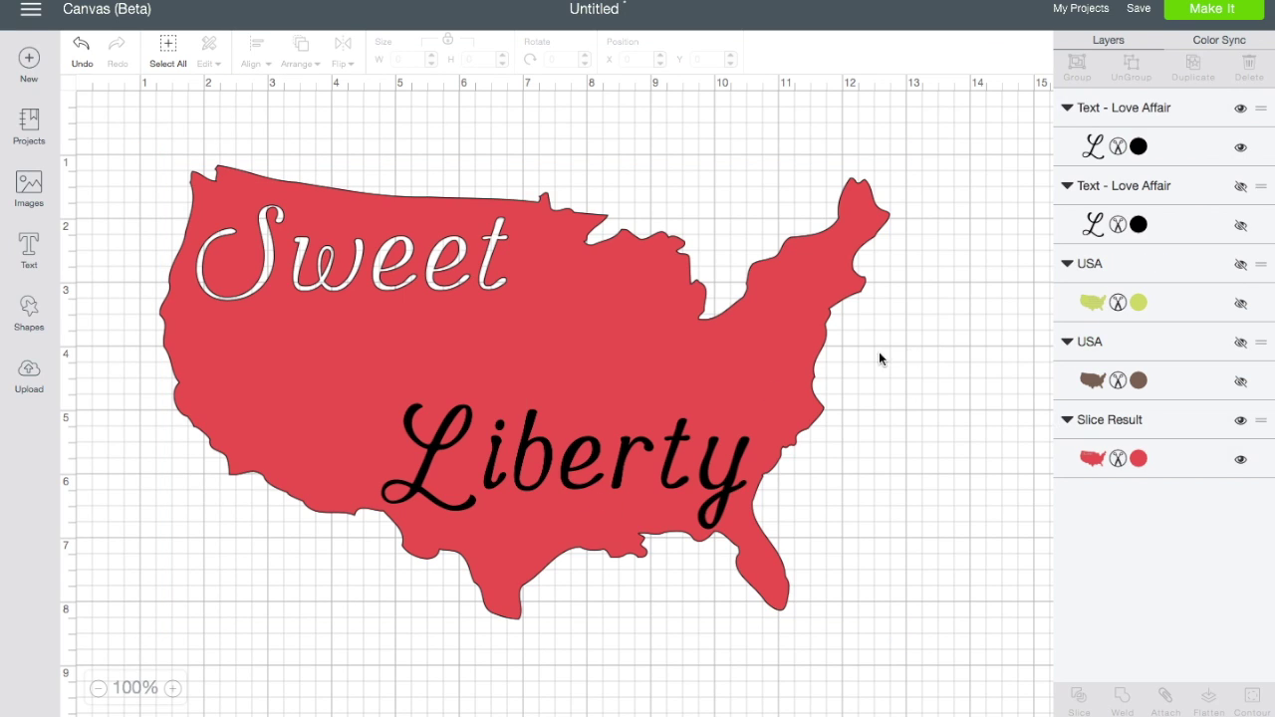
{"action": "left_click_drag", "start_coordinate": [131, 127], "coordinate": [946, 671]}
{"action": "left_click", "coordinate": [1080, 697]}
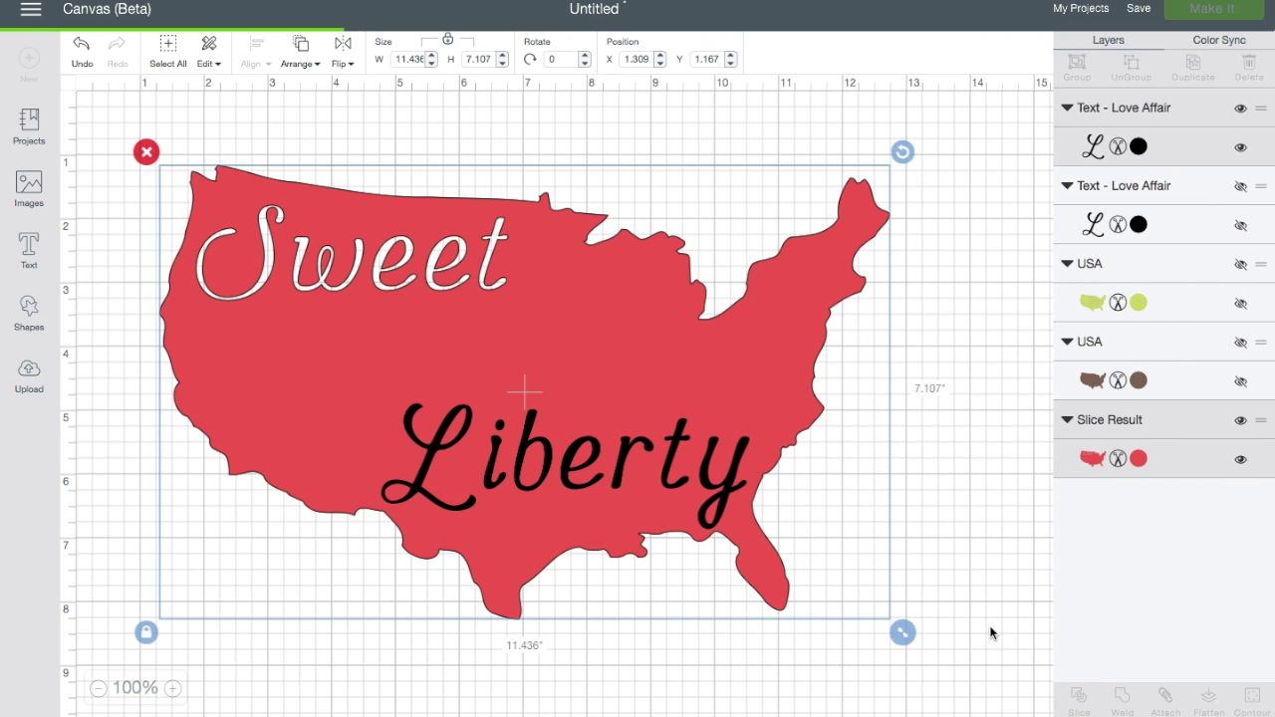
{"action": "left_click", "coordinate": [461, 432]}
{"action": "key", "text": "Delete"}
{"action": "left_click", "coordinate": [456, 451]}
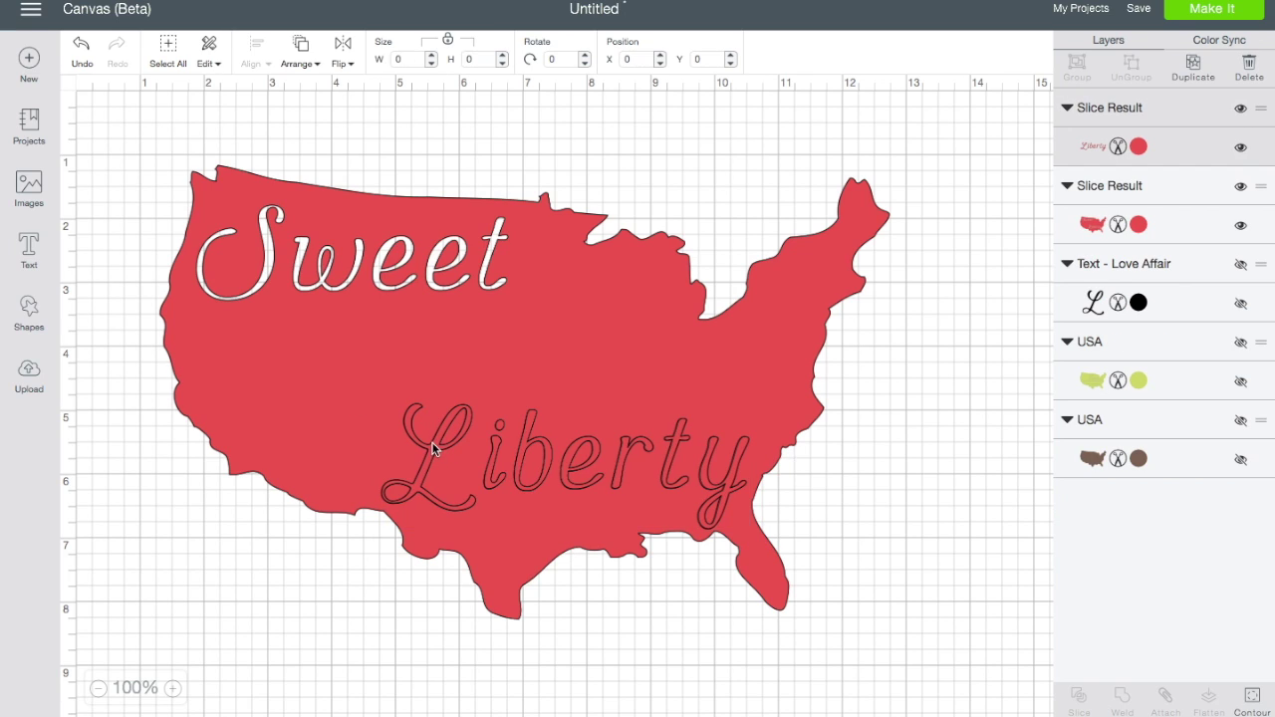
{"action": "left_click", "coordinate": [361, 391]}
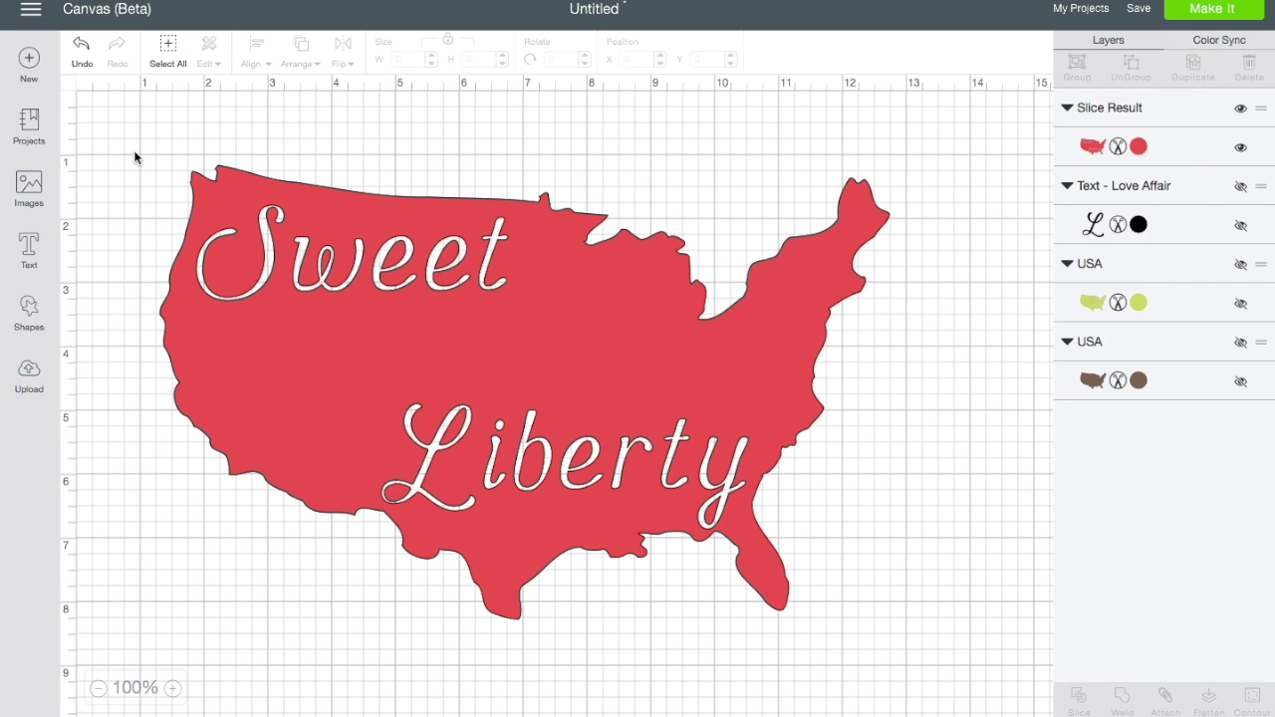
{"action": "left_click", "coordinate": [1240, 225]}
{"action": "left_click", "coordinate": [229, 202]}
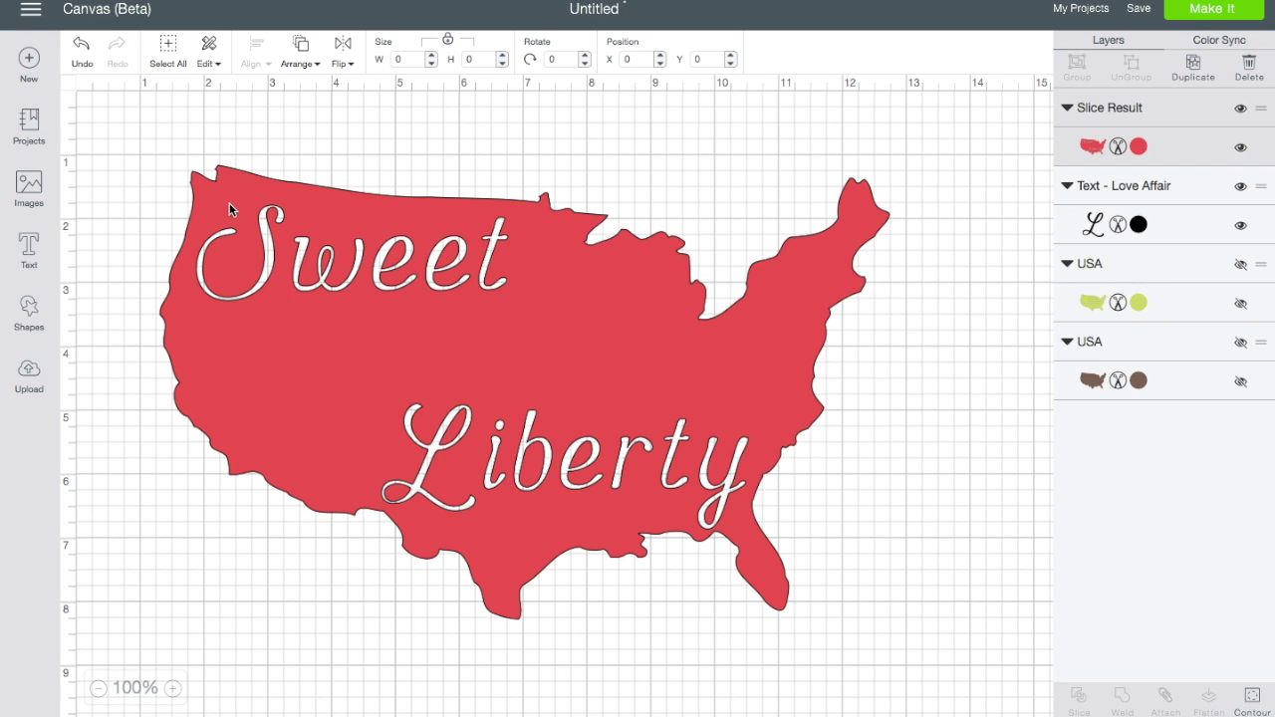
- Send the map behind 'Land of' and slice the words out of it
{"action": "left_click", "coordinate": [299, 63]}
{"action": "left_click", "coordinate": [306, 95]}
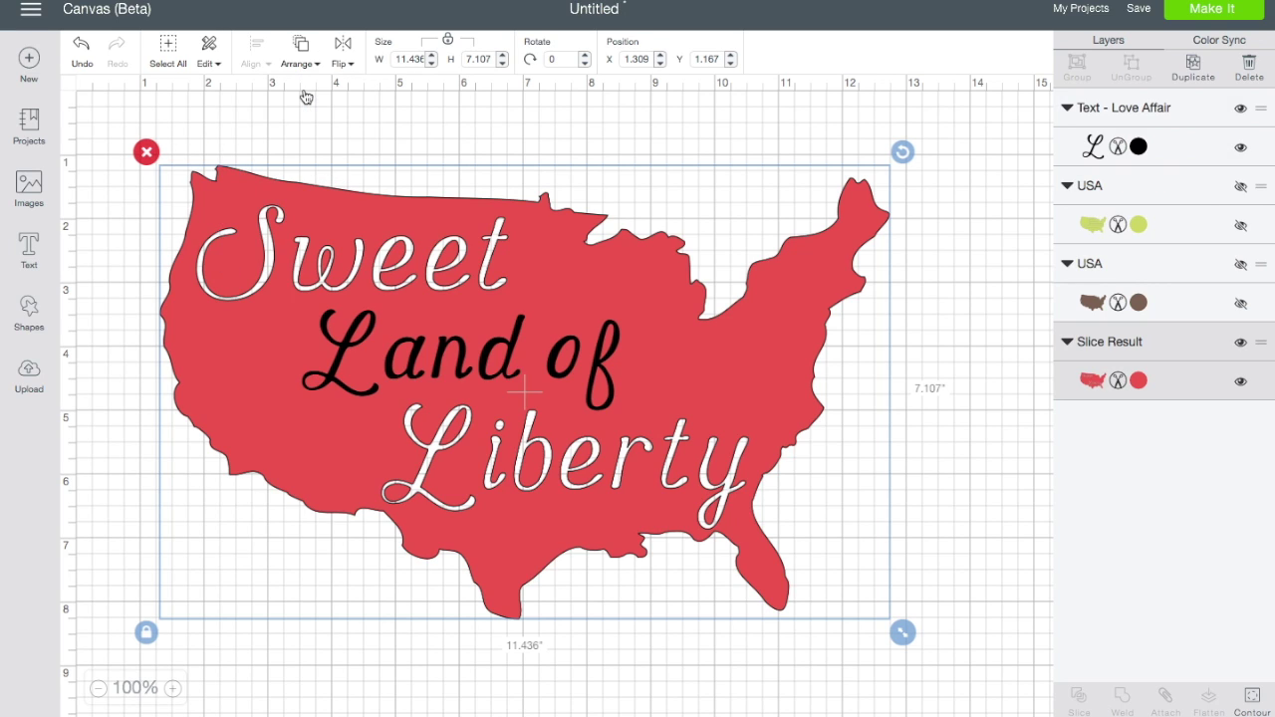
{"action": "left_click_drag", "start_coordinate": [125, 113], "coordinate": [971, 669]}
{"action": "left_click", "coordinate": [1121, 697]}
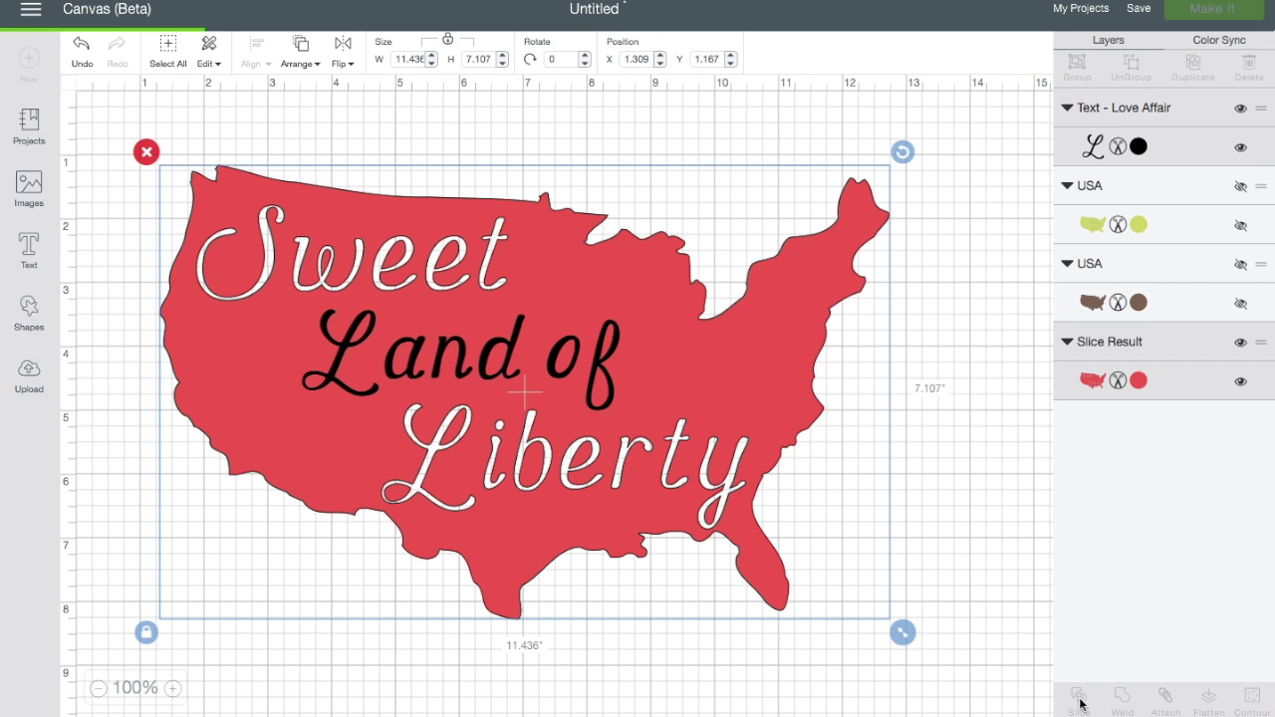
- Delete the black and red leftover Land of pieces and nudge the map slightly
{"action": "left_click", "coordinate": [347, 341]}
{"action": "key", "text": "Delete"}
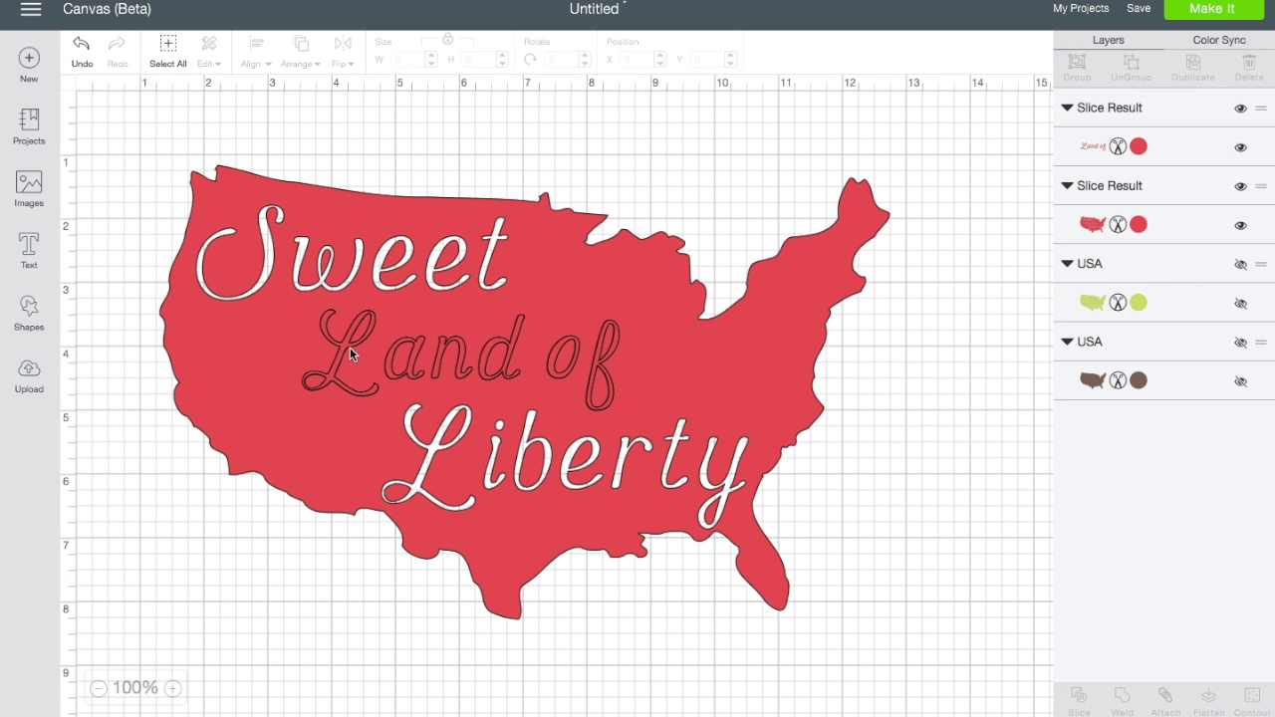
{"action": "left_click", "coordinate": [351, 355]}
{"action": "left_click", "coordinate": [288, 291]}
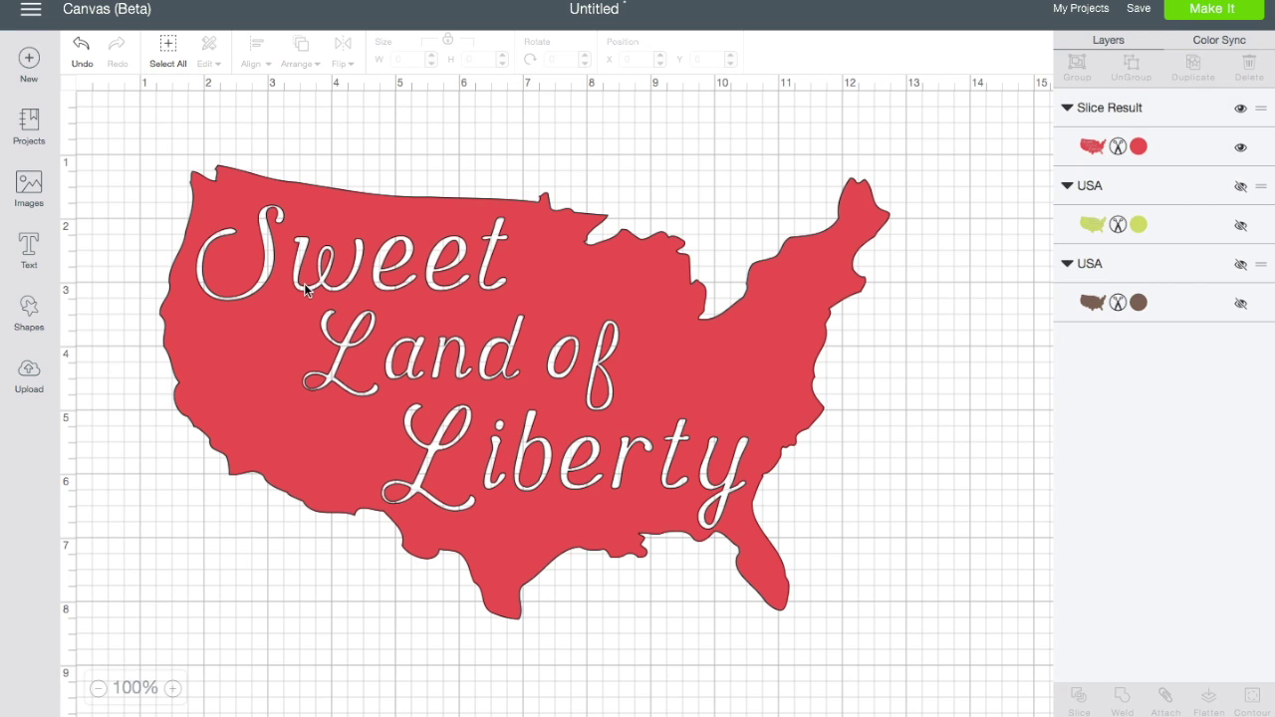
{"action": "mouse_move", "coordinate": [674, 347]}
{"action": "left_mouse_down"}
{"action": "mouse_move", "coordinate": [686, 322]}
{"action": "mouse_move", "coordinate": [680, 346]}
{"action": "left_mouse_up"}
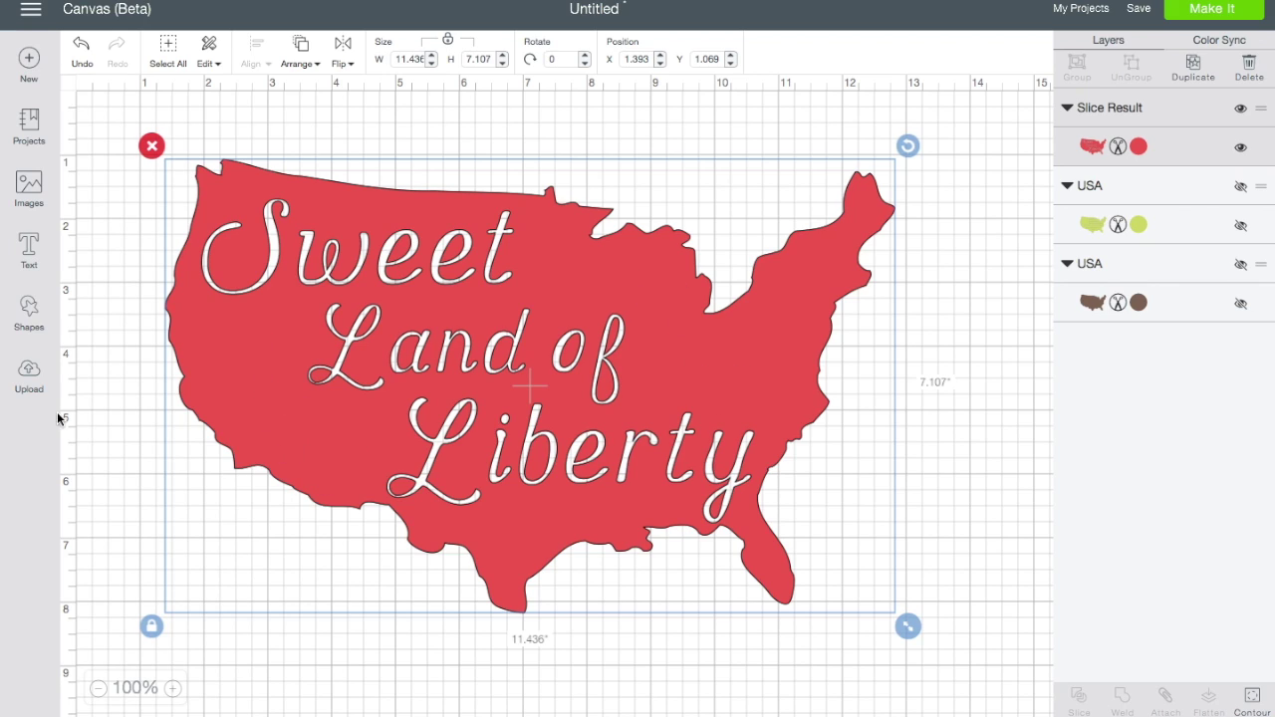
- Add a star shape, shrink it to about 1.28 in, and place it left of Liberty
{"action": "left_click", "coordinate": [32, 324]}
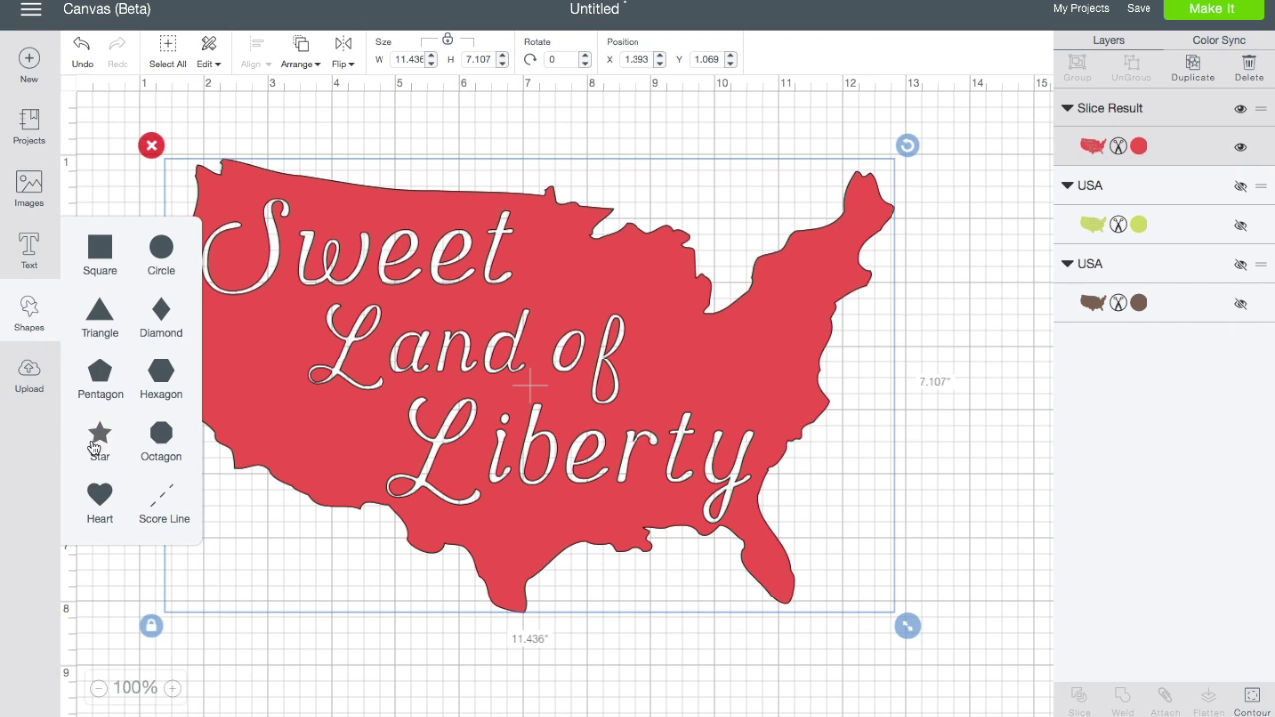
{"action": "left_click", "coordinate": [97, 441]}
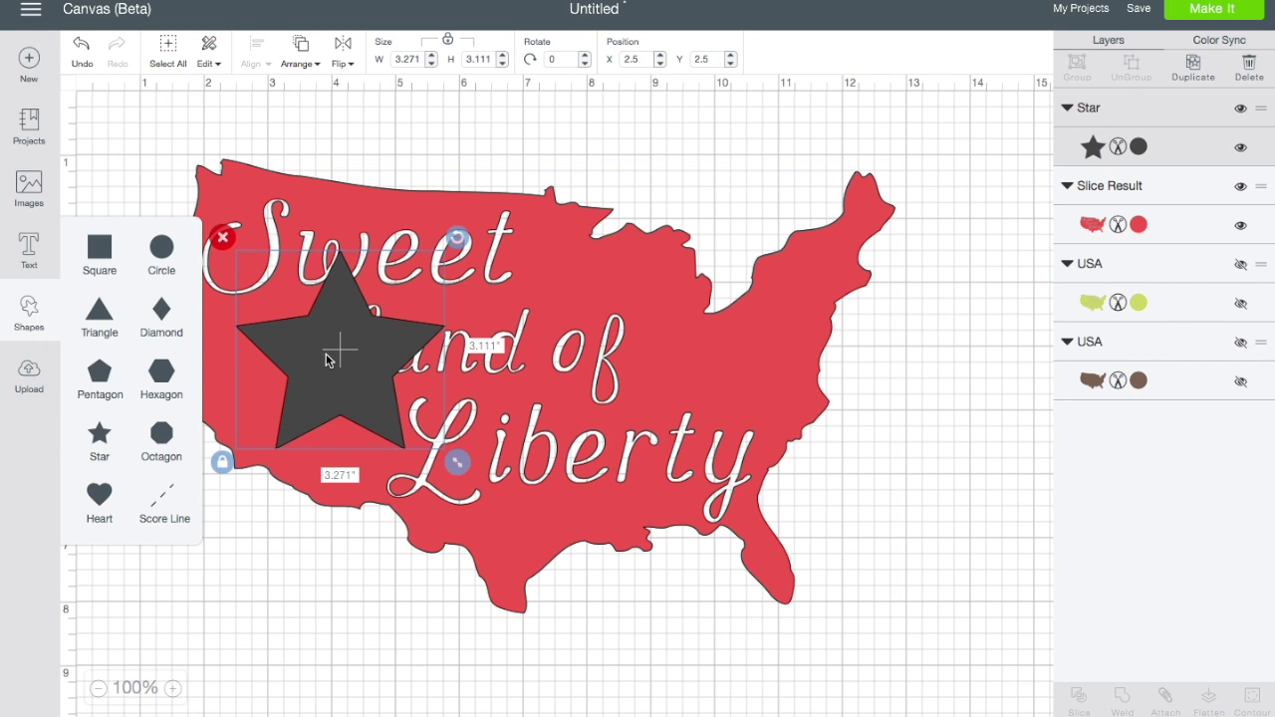
{"action": "left_click_drag", "start_coordinate": [458, 464], "coordinate": [332, 339]}
{"action": "left_click_drag", "start_coordinate": [279, 297], "coordinate": [332, 437]}
- Slice the star out of the map and delete the two leftover star pieces
{"action": "left_click", "coordinate": [127, 168]}
{"action": "left_click_drag", "start_coordinate": [128, 124], "coordinate": [949, 644]}
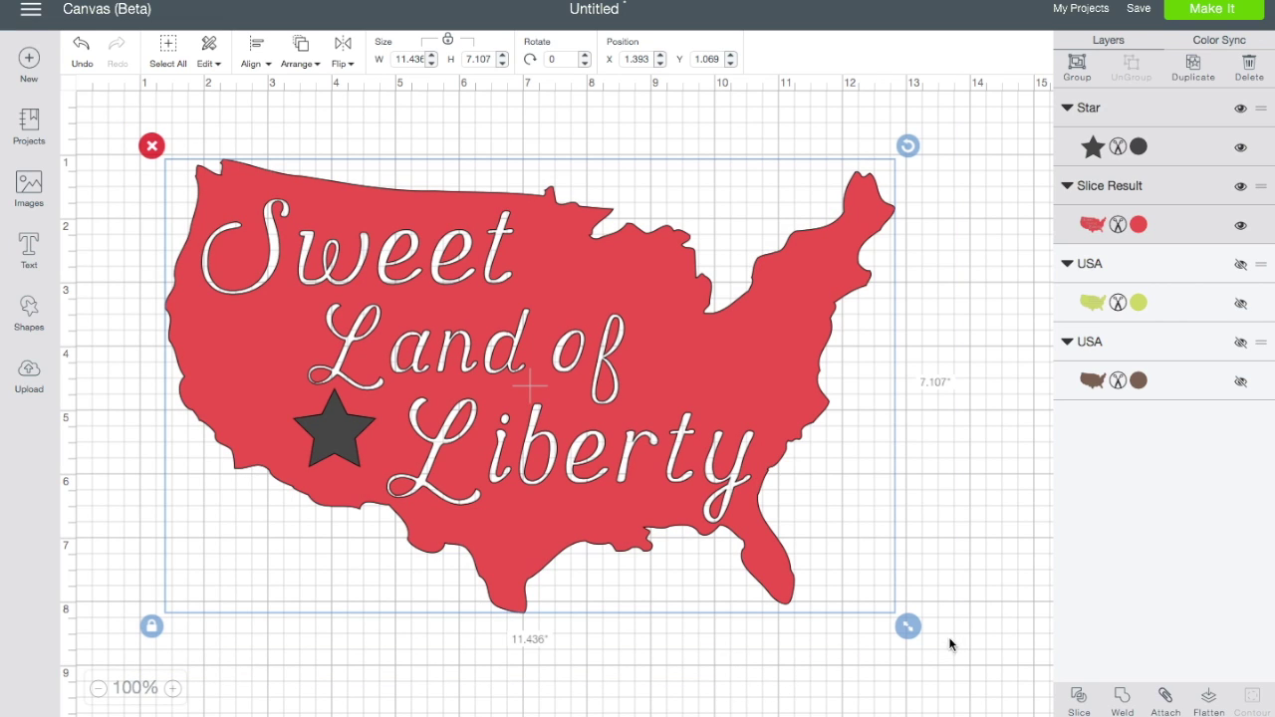
{"action": "left_click", "coordinate": [1082, 699]}
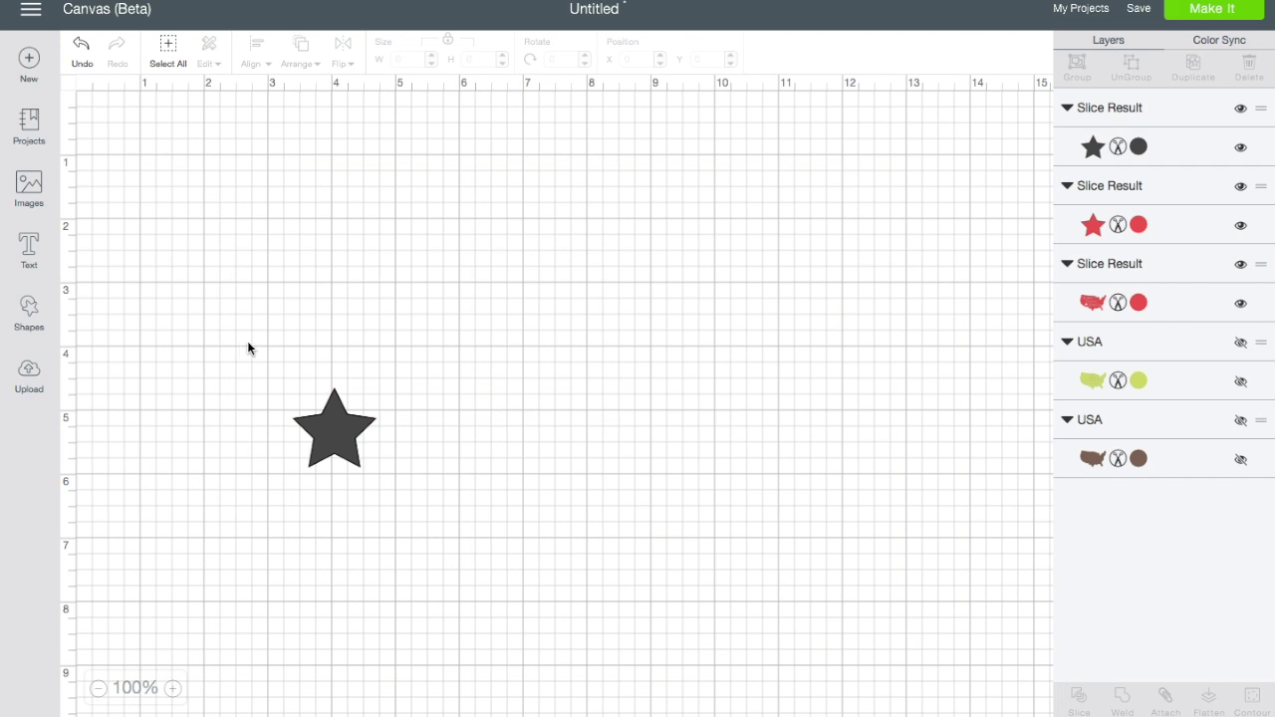
{"action": "left_click", "coordinate": [341, 428]}
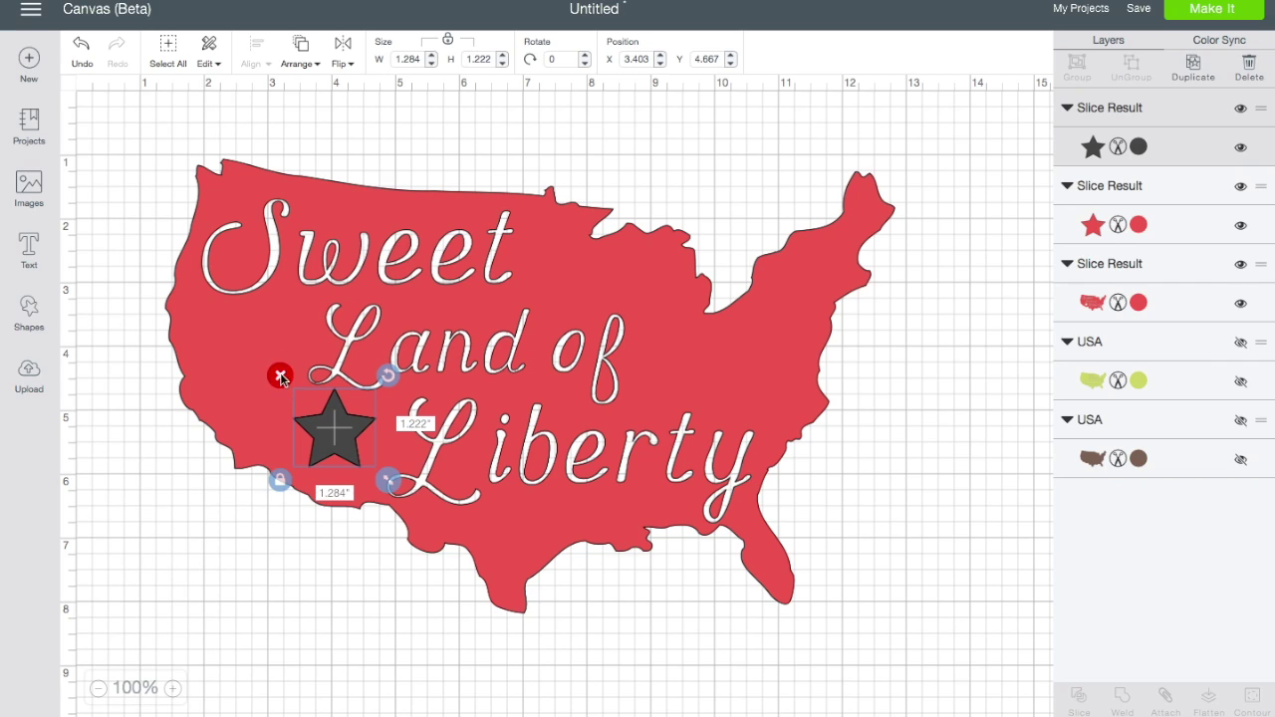
{"action": "left_click", "coordinate": [280, 375]}
{"action": "left_click", "coordinate": [317, 425]}
{"action": "left_click", "coordinate": [280, 376]}
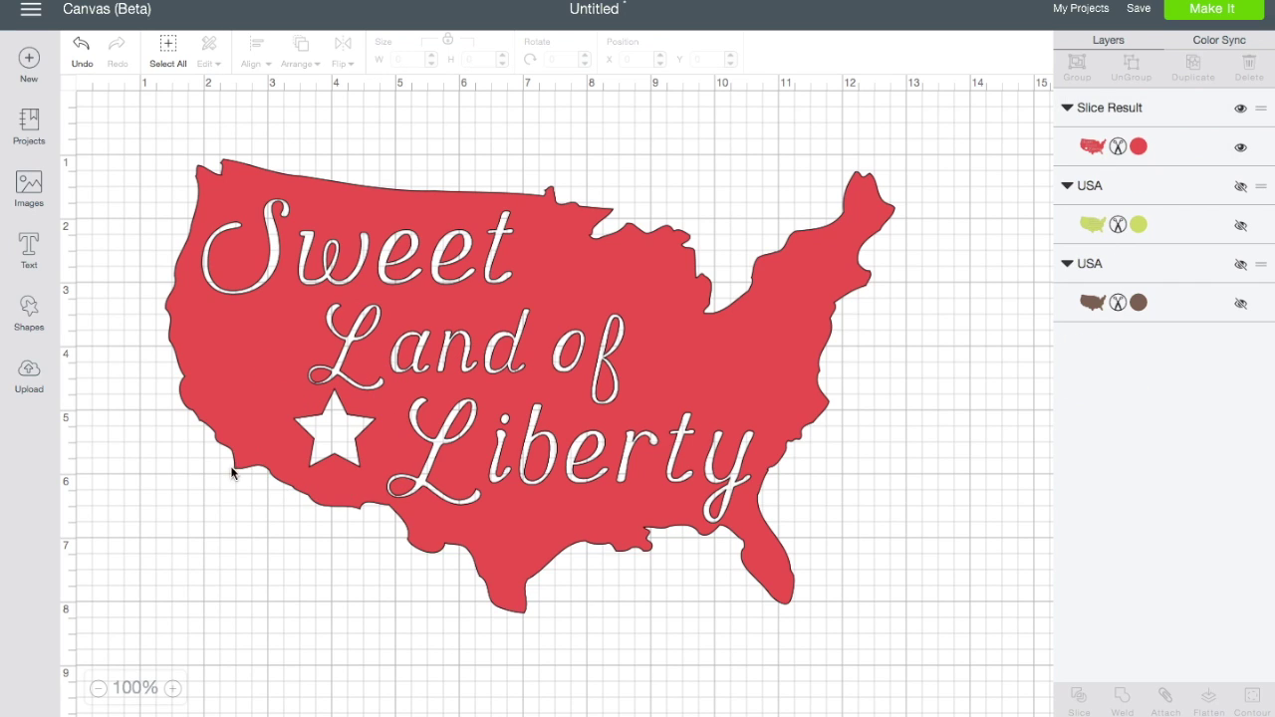
{"action": "left_click", "coordinate": [29, 311]}
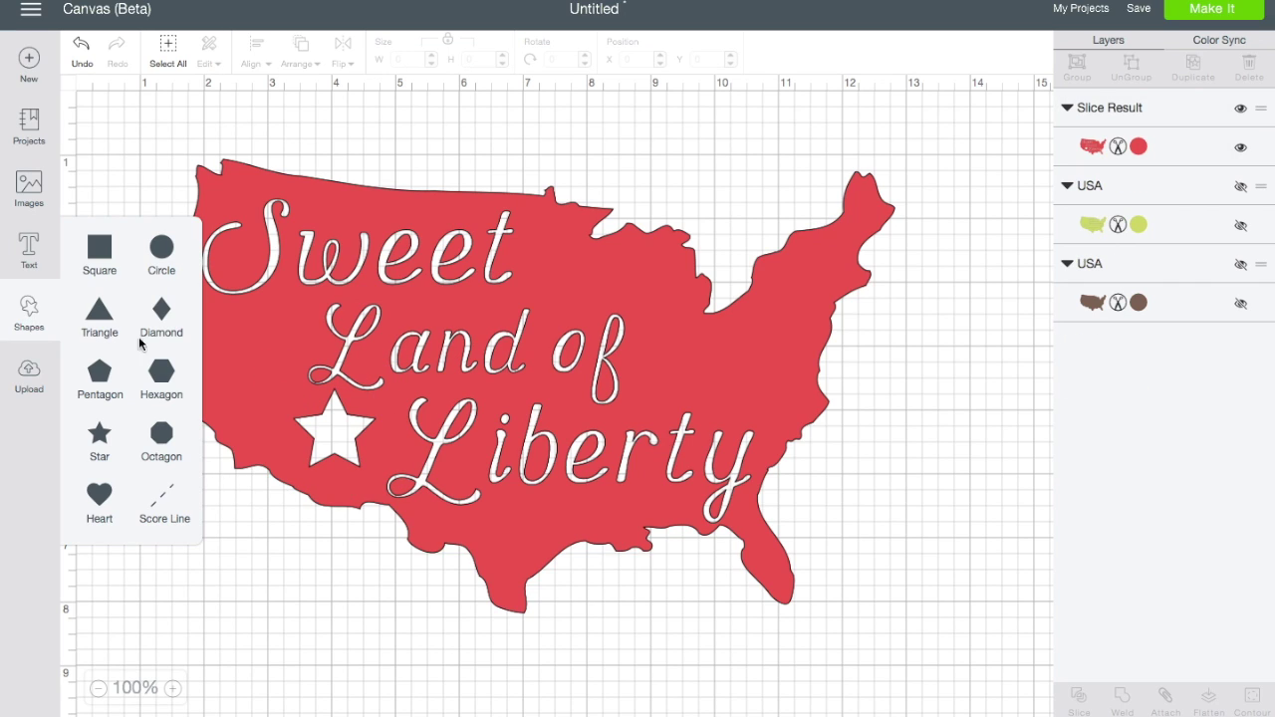
- Add another star, shrink it to about an inch, and place it left of Land of
{"action": "left_click", "coordinate": [110, 433]}
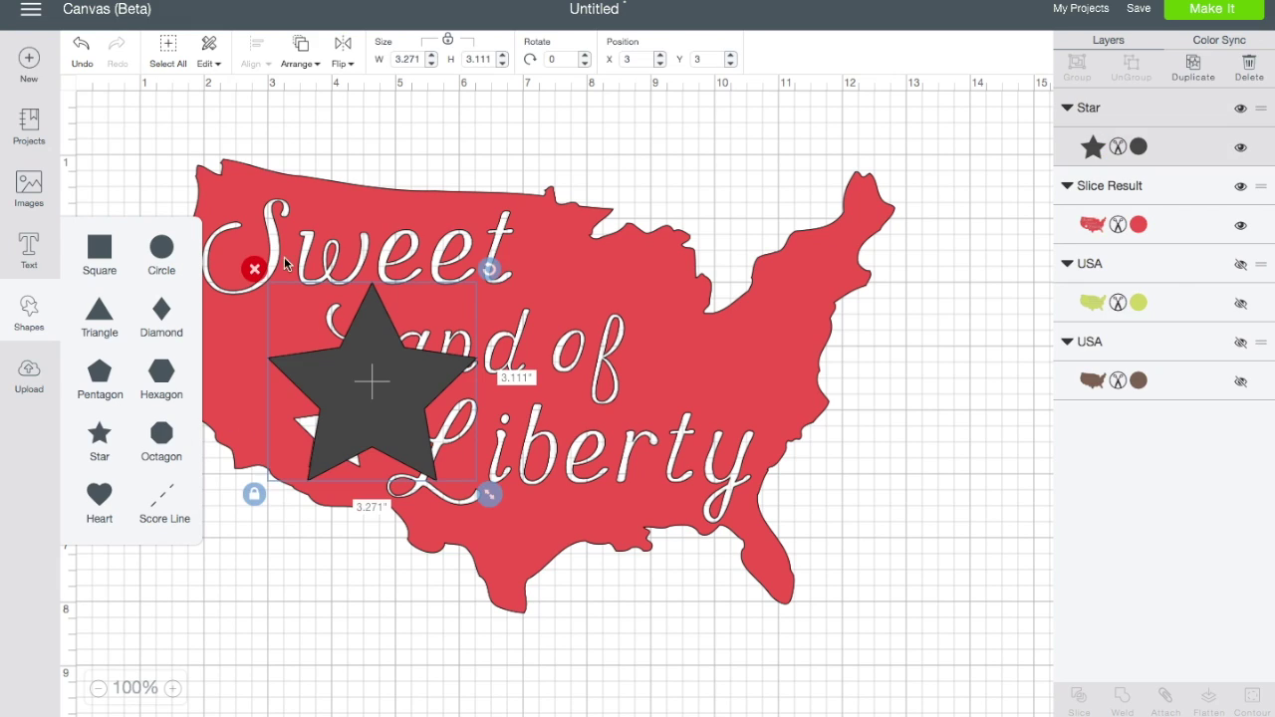
{"action": "left_click_drag", "start_coordinate": [488, 494], "coordinate": [336, 355]}
{"action": "left_click_drag", "start_coordinate": [297, 316], "coordinate": [268, 375]}
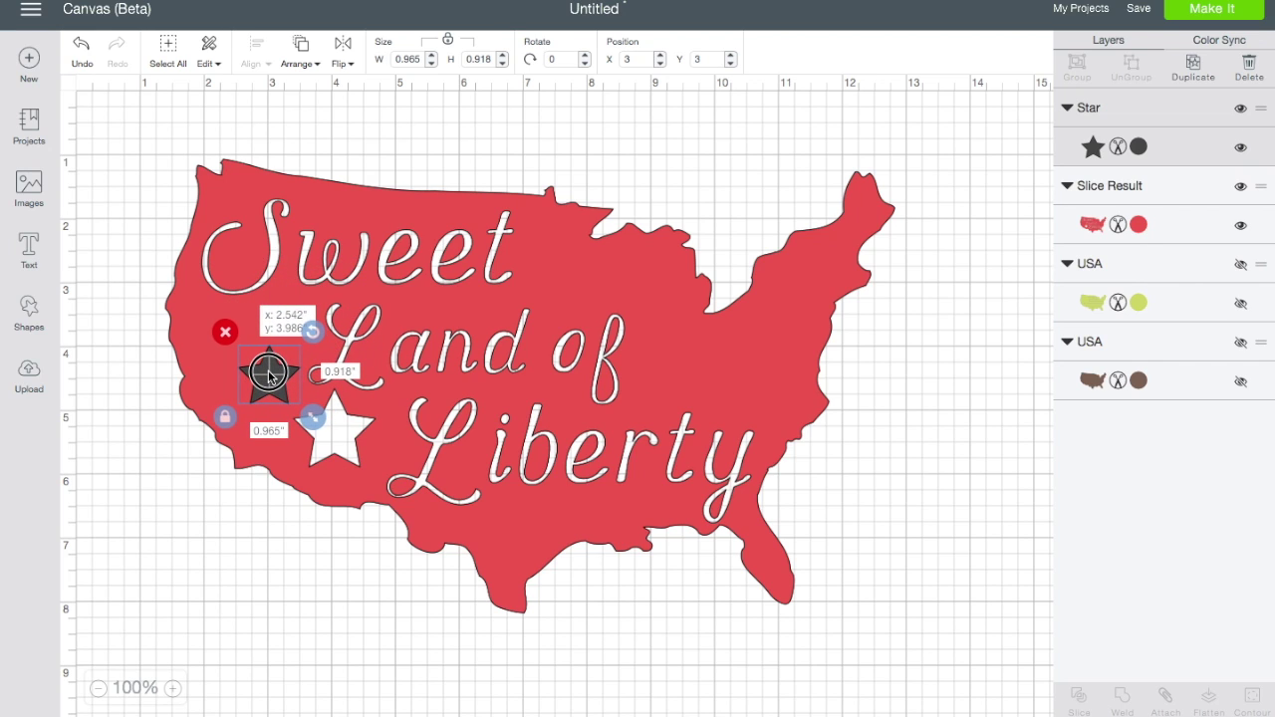
- Slice the second star out of the map and delete its two leftover pieces
{"action": "left_click", "coordinate": [200, 417]}
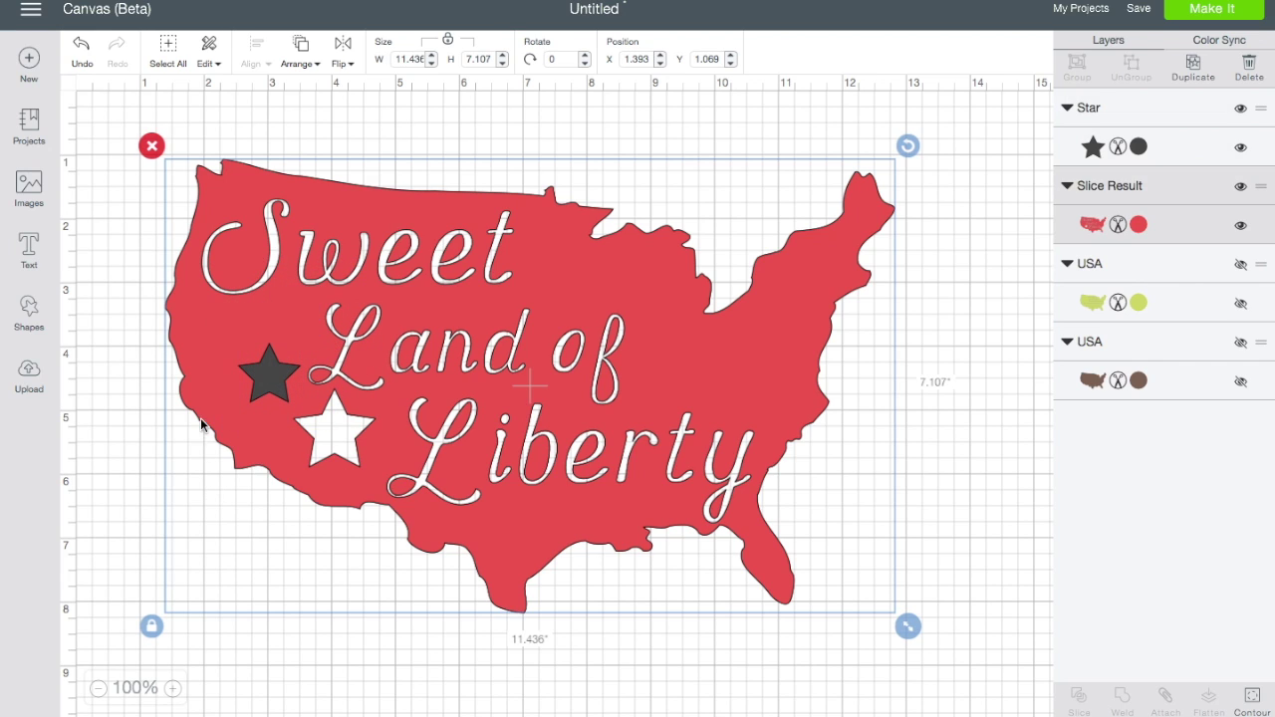
{"action": "left_click", "coordinate": [87, 144]}
{"action": "left_click_drag", "start_coordinate": [112, 116], "coordinate": [654, 543]}
{"action": "left_click_drag", "start_coordinate": [883, 694], "coordinate": [946, 668]}
{"action": "left_click", "coordinate": [1066, 694]}
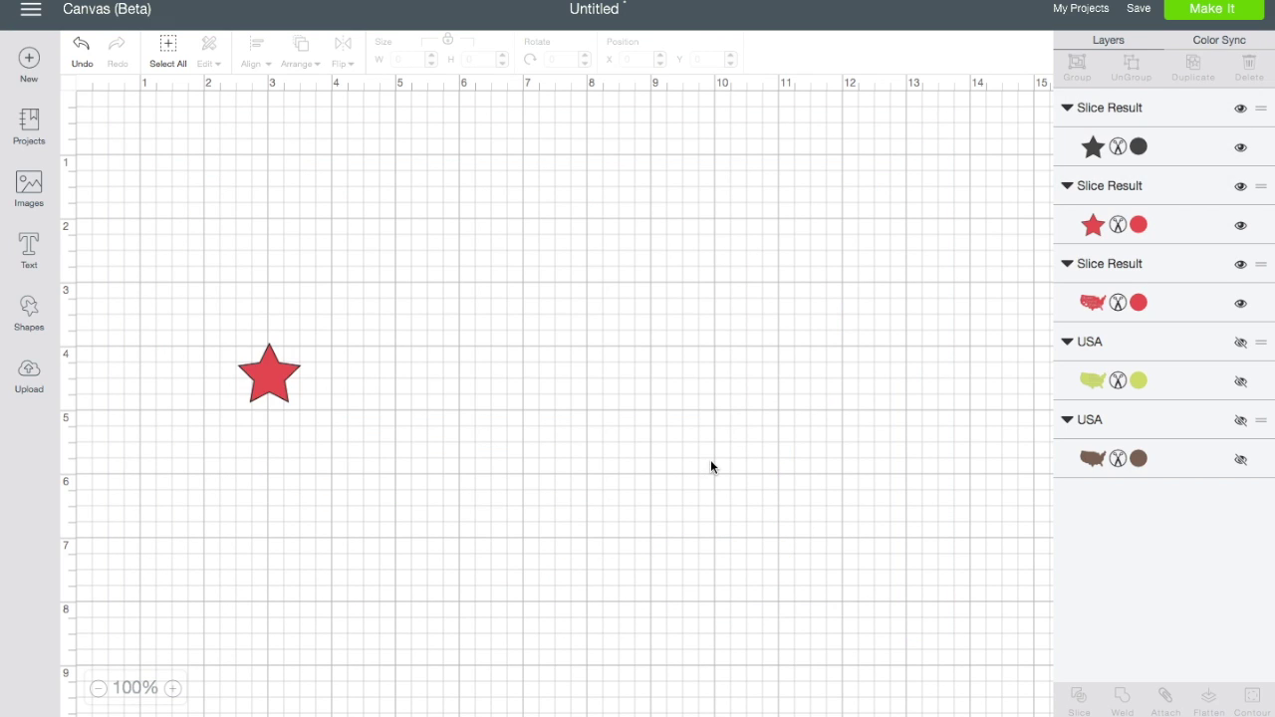
{"action": "left_click", "coordinate": [270, 377]}
{"action": "left_click", "coordinate": [225, 329]}
{"action": "left_click", "coordinate": [266, 373]}
{"action": "left_click", "coordinate": [225, 330]}
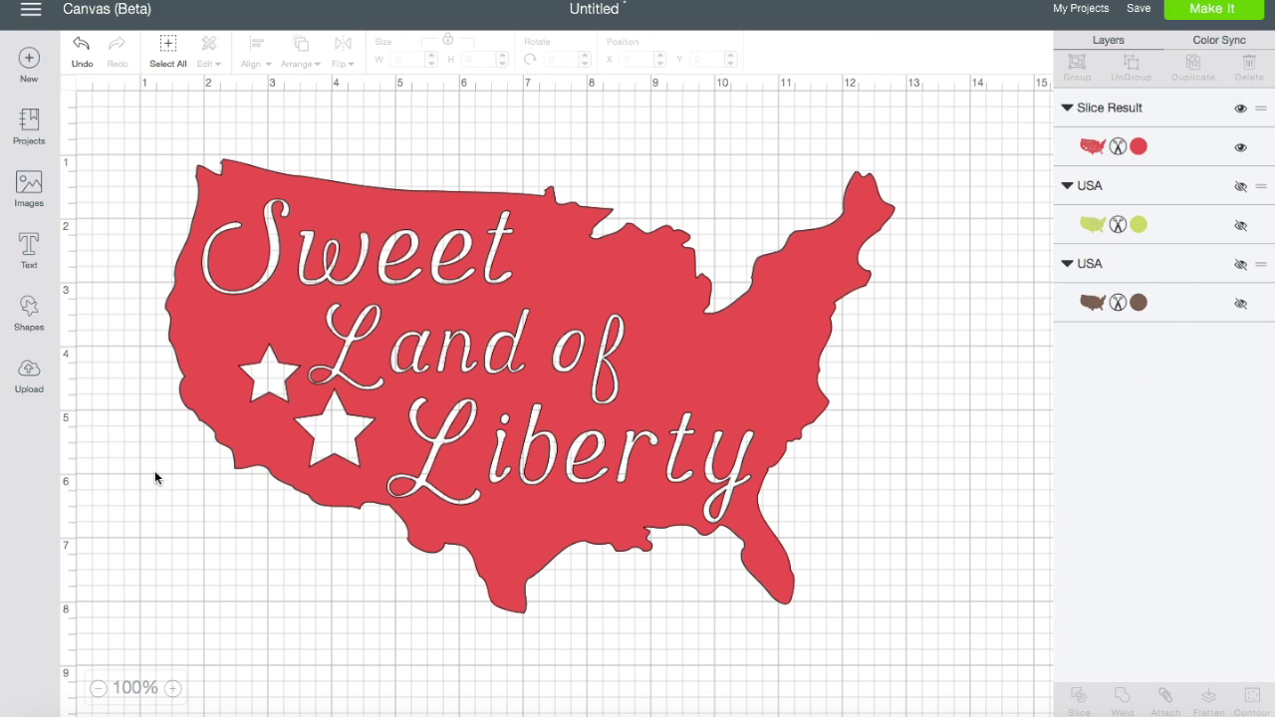
{"action": "left_click", "coordinate": [29, 308]}
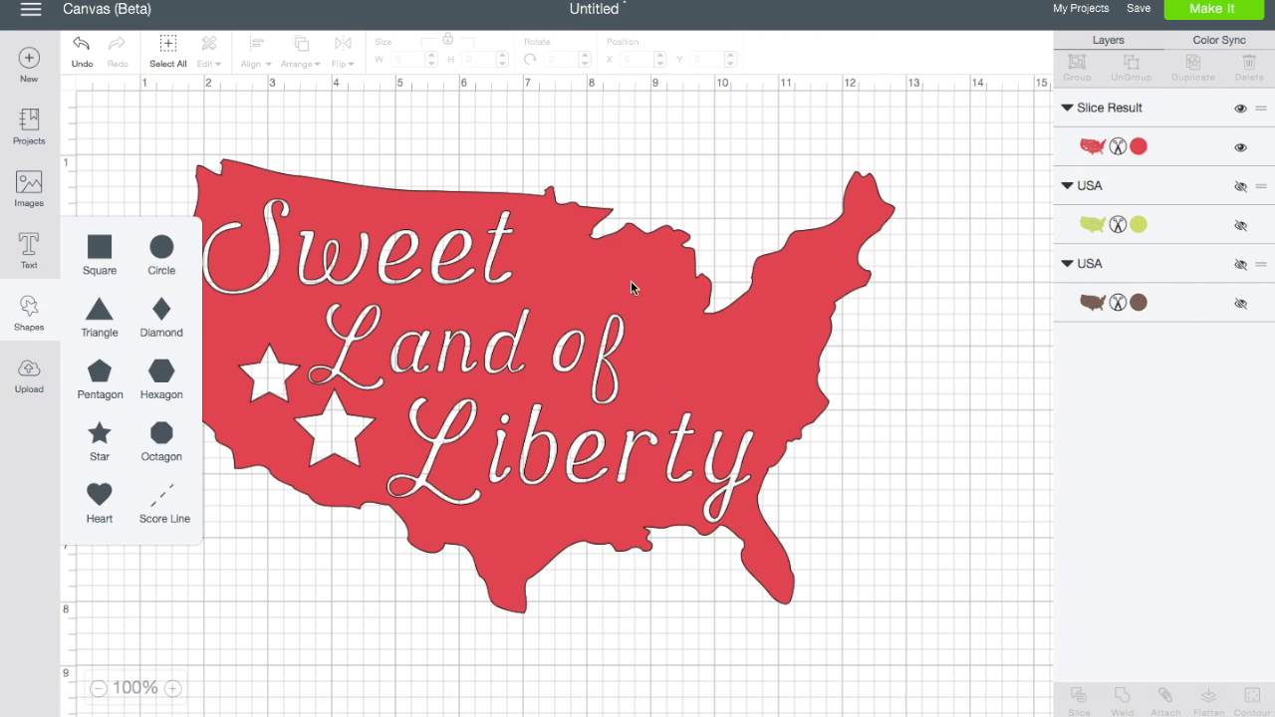
- Add a star, size it to about 1.4 inches, and place it right of 'of'
{"action": "left_click", "coordinate": [100, 438]}
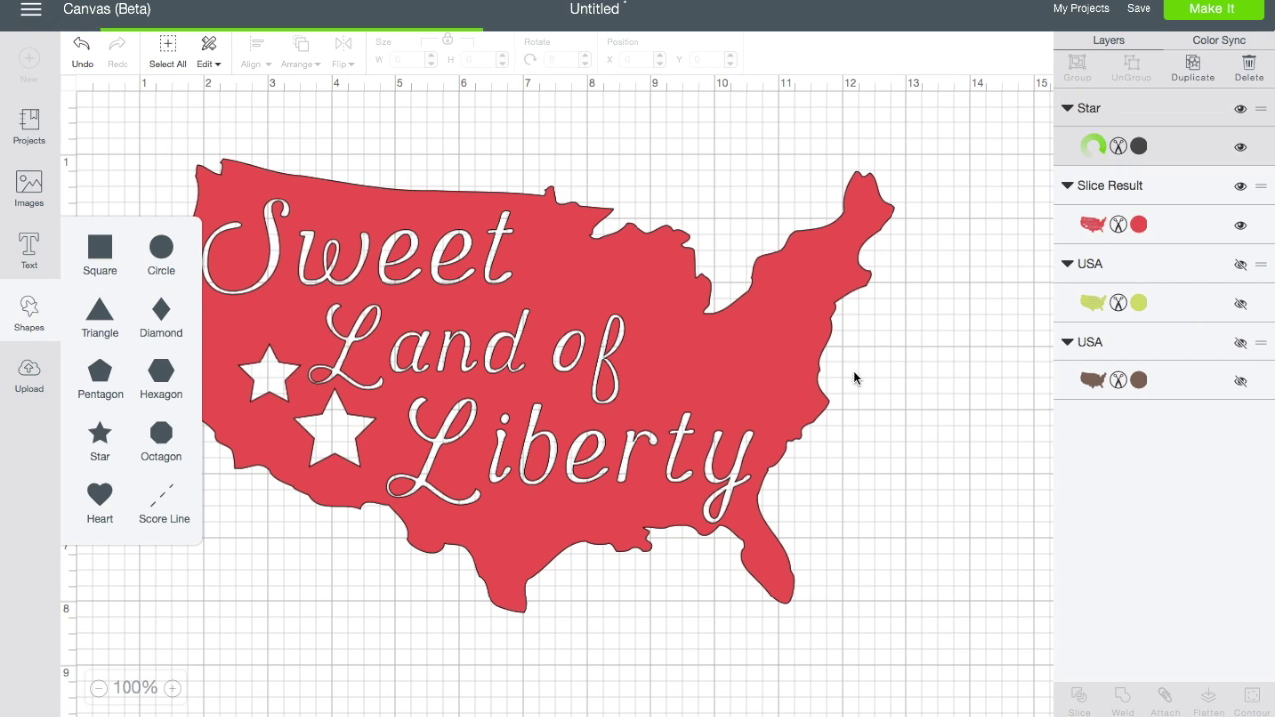
{"action": "left_click_drag", "start_coordinate": [520, 525], "coordinate": [713, 378]}
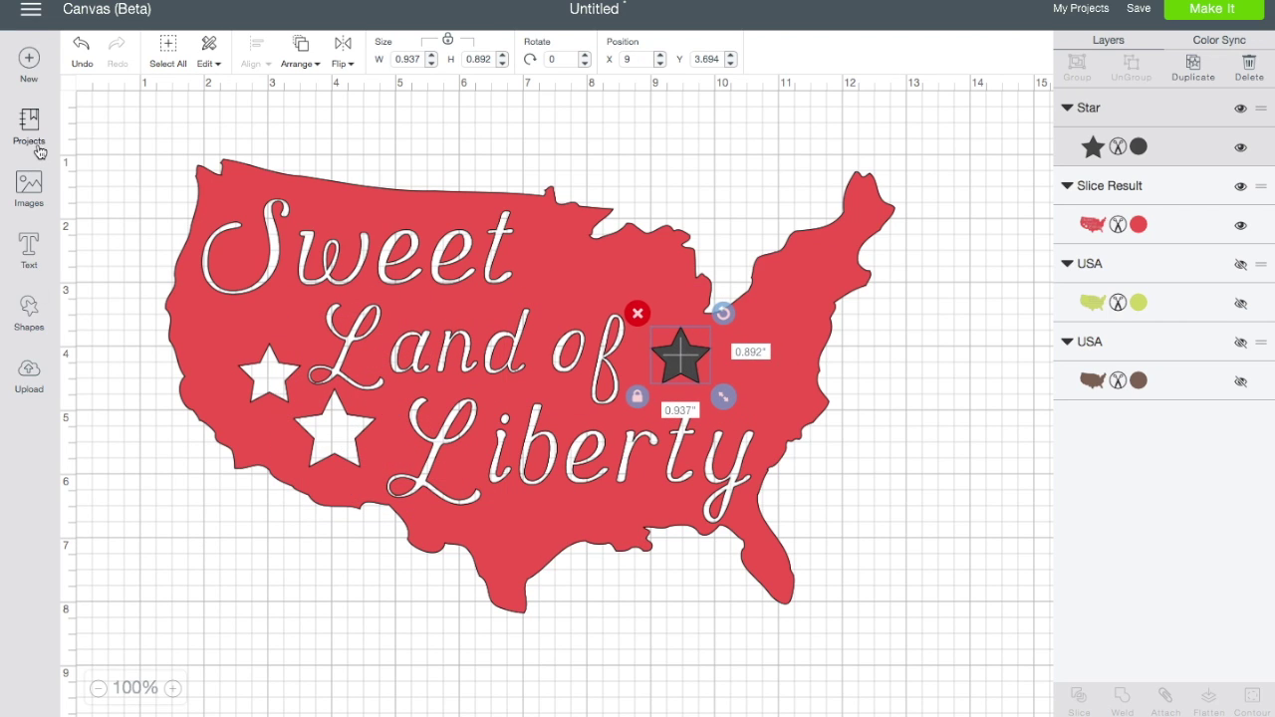
{"action": "left_click_drag", "start_coordinate": [723, 396], "coordinate": [753, 407]}
{"action": "left_click_drag", "start_coordinate": [696, 361], "coordinate": [676, 351]}
- Slice the star out of the map and delete both leftover star pieces
{"action": "left_click_drag", "start_coordinate": [134, 139], "coordinate": [1001, 660]}
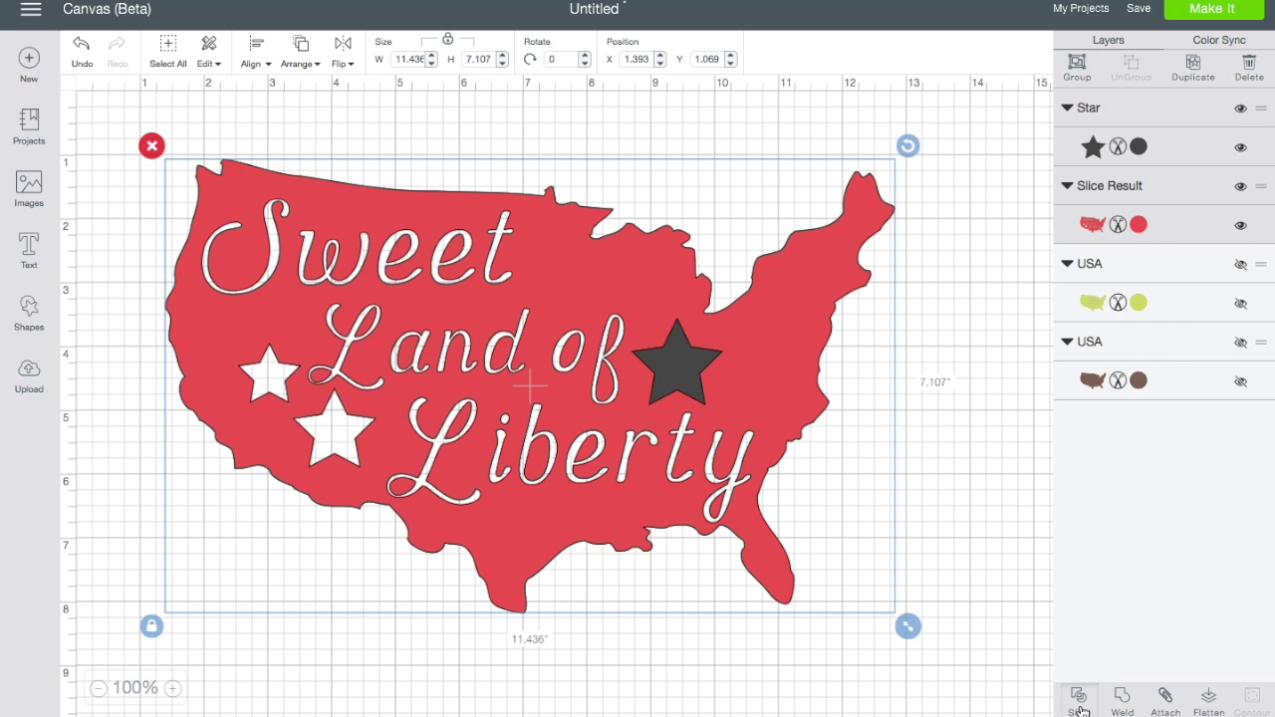
{"action": "left_click", "coordinate": [1082, 699]}
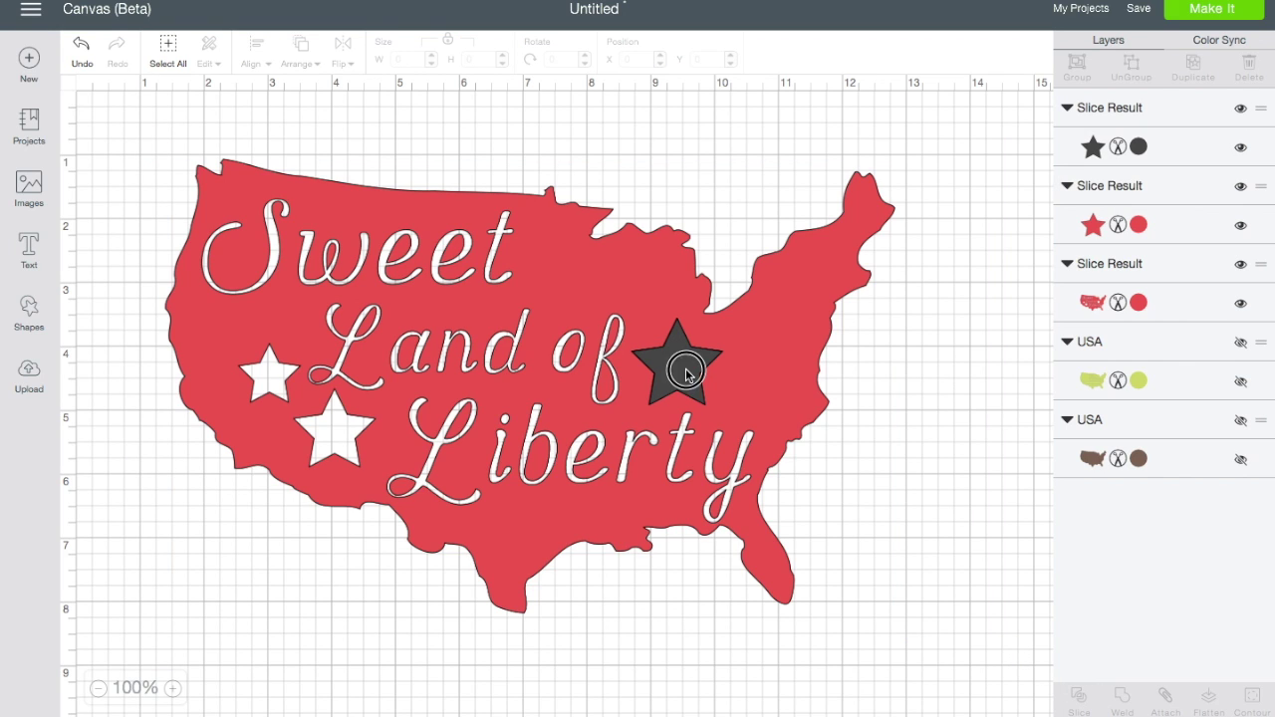
{"action": "left_click", "coordinate": [685, 367]}
{"action": "left_click", "coordinate": [620, 307]}
{"action": "left_click", "coordinate": [678, 360]}
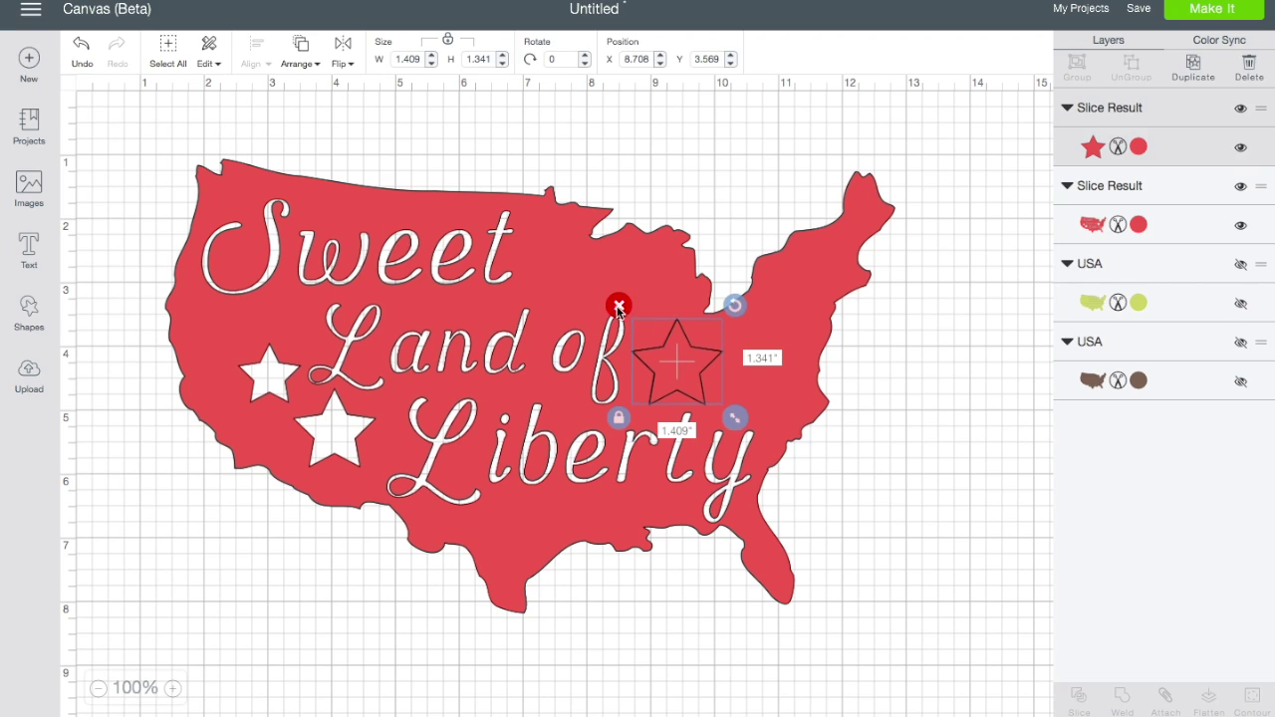
{"action": "left_click", "coordinate": [618, 306]}
- Add another star, shrink it under 1 inch, and move it near the map's top
{"action": "left_click", "coordinate": [29, 308]}
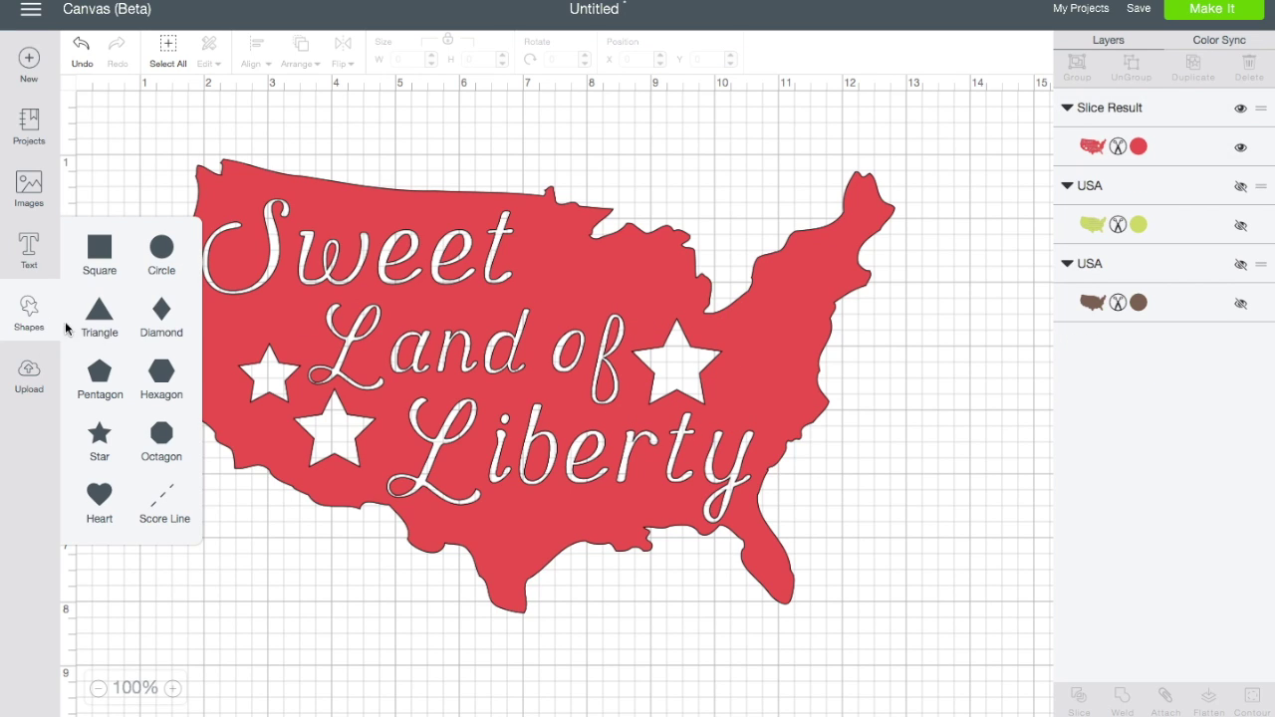
{"action": "left_click", "coordinate": [100, 435]}
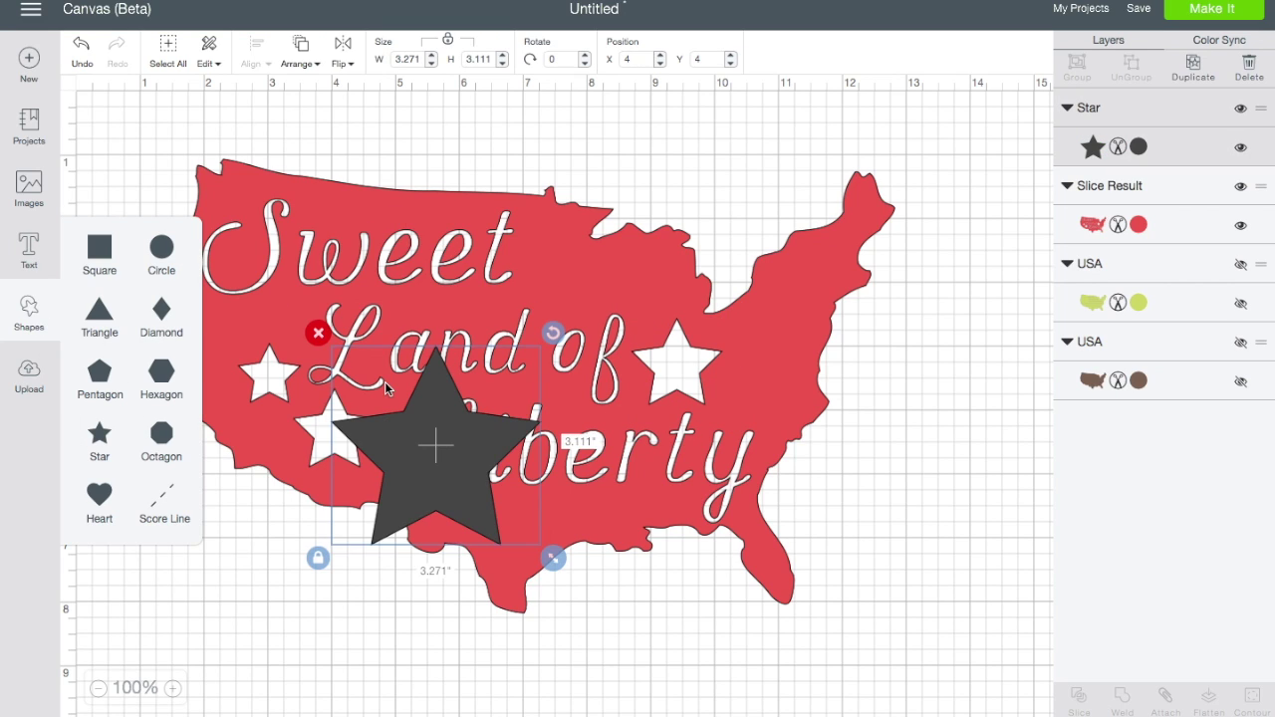
{"action": "left_click_drag", "start_coordinate": [553, 559], "coordinate": [409, 426]}
{"action": "left_click_drag", "start_coordinate": [361, 377], "coordinate": [644, 286]}
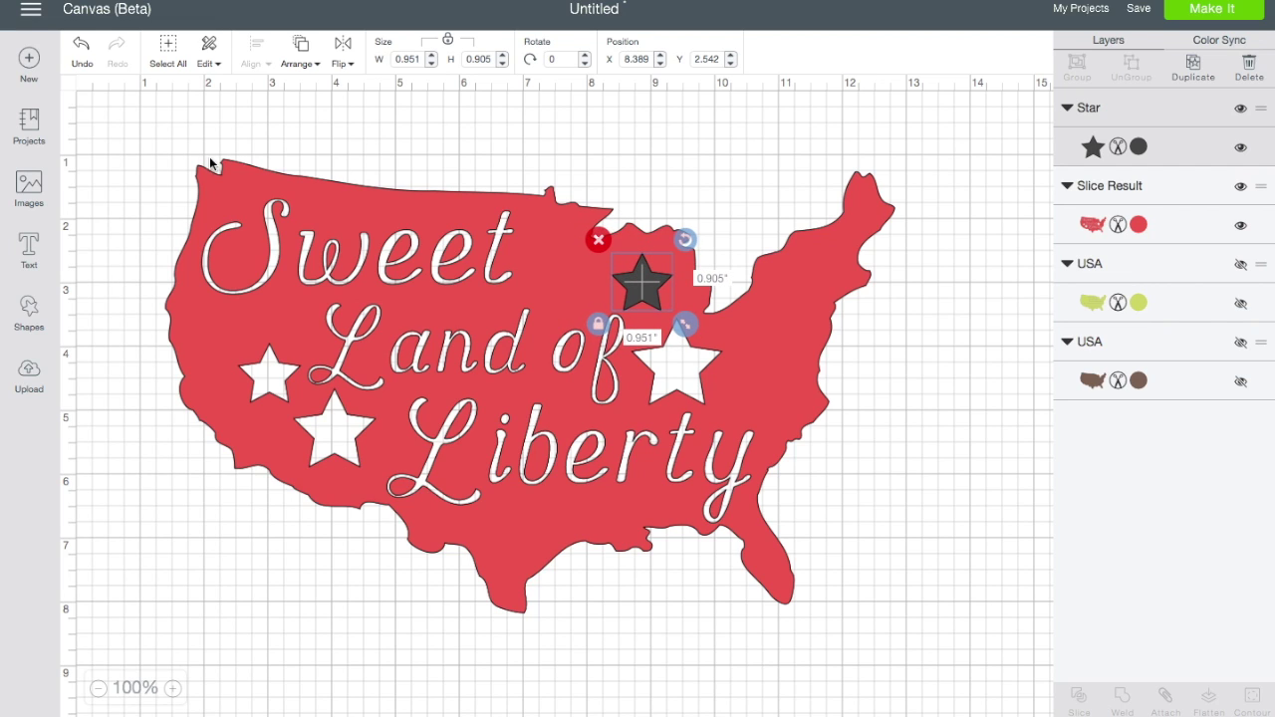
- Slice the fourth star out of the map and delete both leftover star pieces
{"action": "left_click_drag", "start_coordinate": [147, 118], "coordinate": [967, 658]}
{"action": "left_click", "coordinate": [1080, 697]}
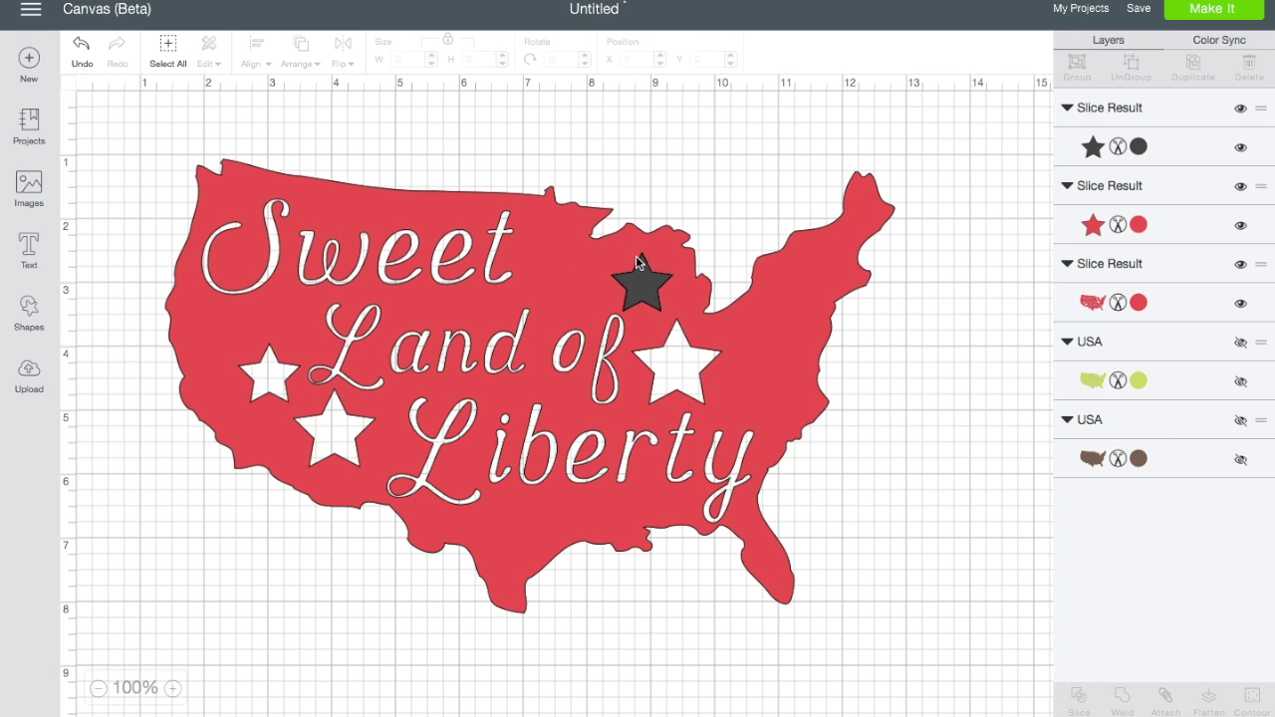
{"action": "left_click", "coordinate": [637, 286]}
{"action": "left_click", "coordinate": [598, 240]}
{"action": "left_click", "coordinate": [623, 271]}
{"action": "left_click", "coordinate": [598, 240]}
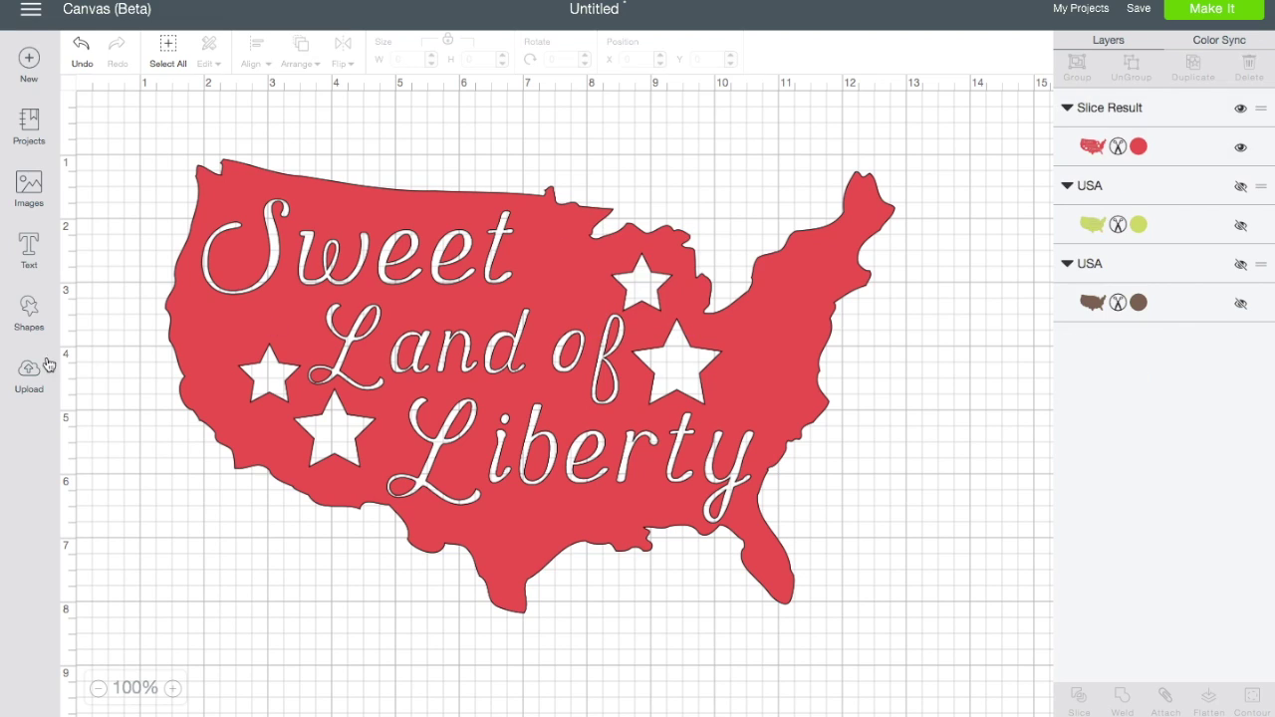
{"action": "left_click", "coordinate": [29, 311]}
- Add a fifth star, size it to about 0.8 inch, and place it on the map's east side
{"action": "left_click", "coordinate": [100, 438]}
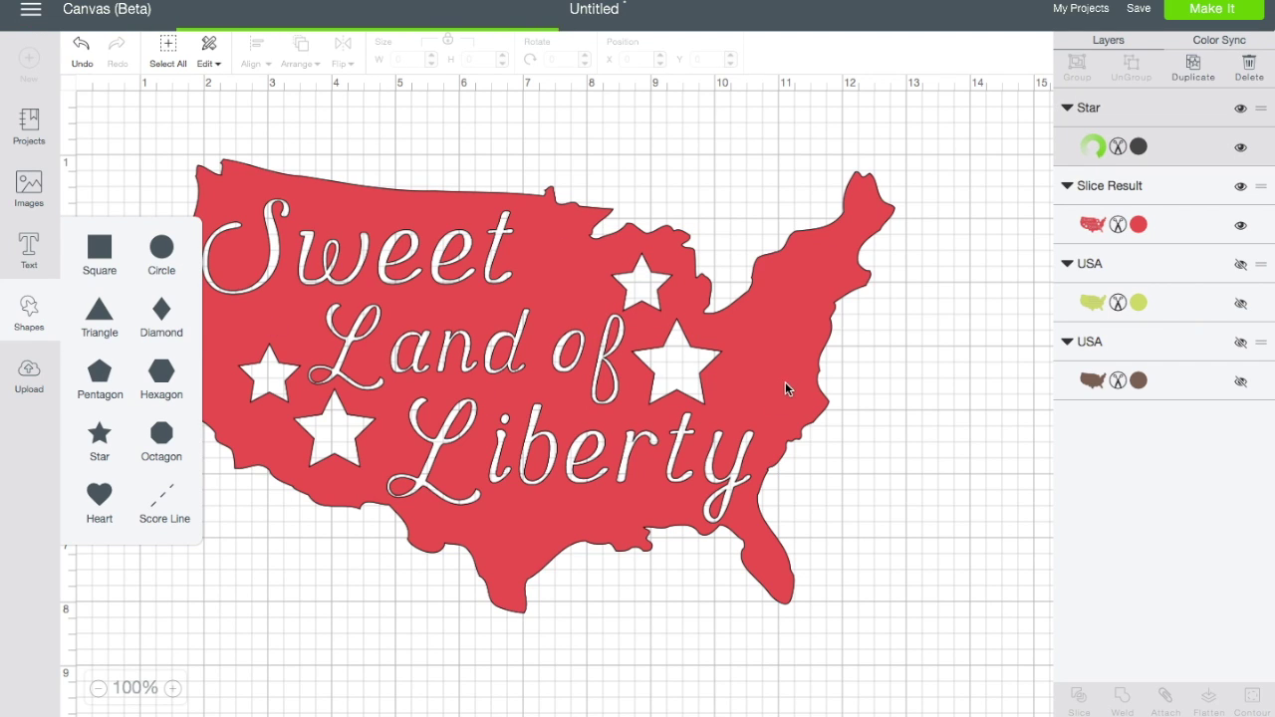
{"action": "left_click_drag", "start_coordinate": [244, 251], "coordinate": [809, 394]}
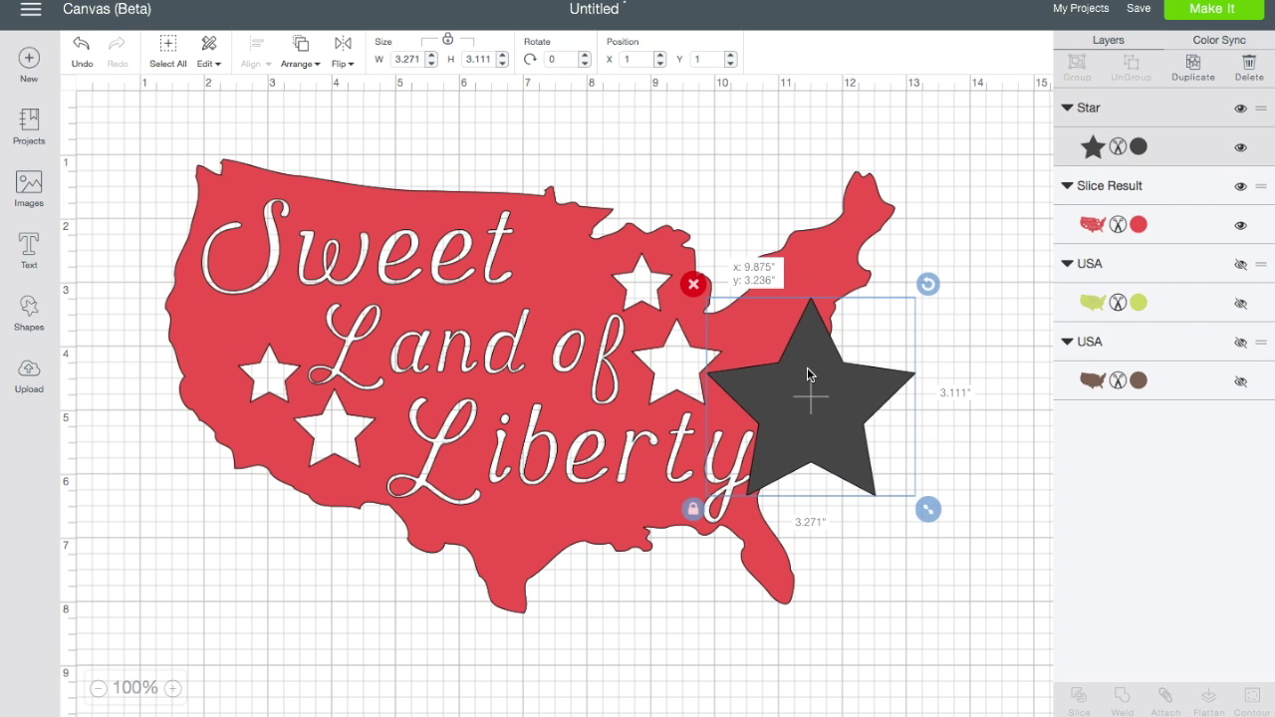
{"action": "left_click_drag", "start_coordinate": [922, 508], "coordinate": [754, 374]}
{"action": "left_click_drag", "start_coordinate": [736, 329], "coordinate": [751, 339]}
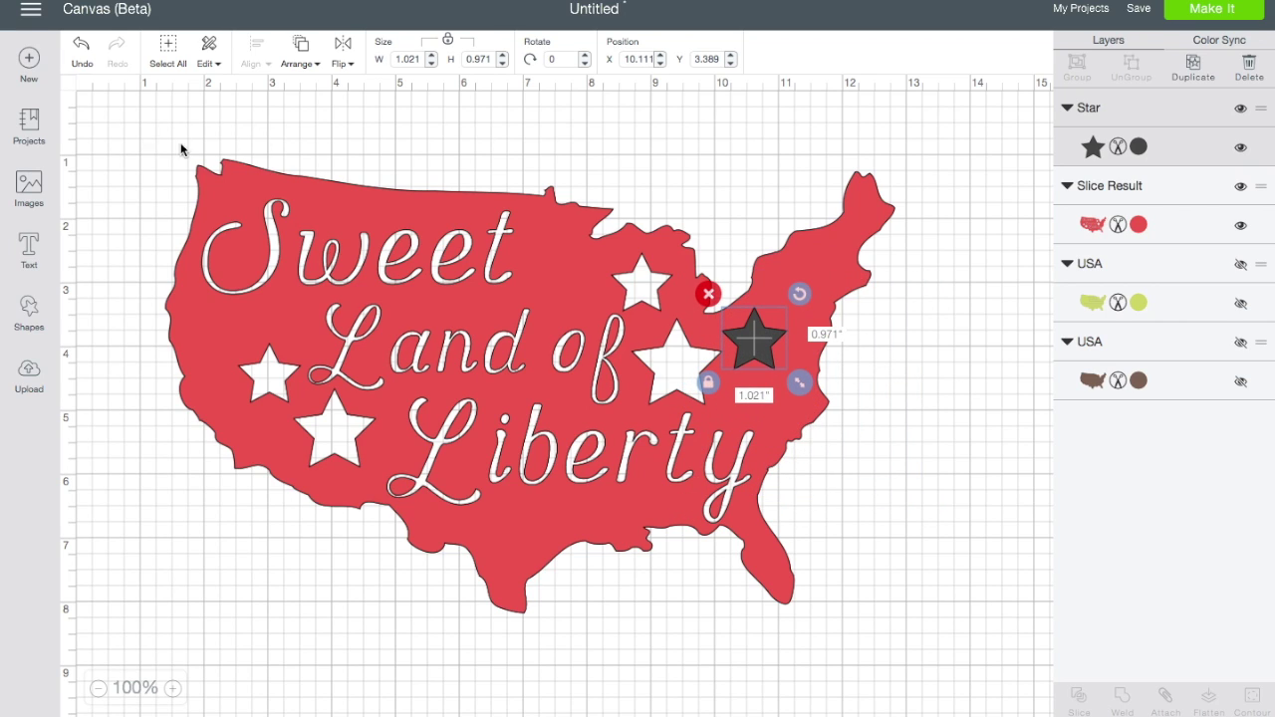
{"action": "mouse_move", "coordinate": [799, 383]}
{"action": "left_mouse_down"}
{"action": "mouse_move", "coordinate": [792, 371]}
{"action": "mouse_move", "coordinate": [808, 391]}
{"action": "left_mouse_up"}
{"action": "left_click", "coordinate": [853, 368]}
{"action": "left_click", "coordinate": [753, 344]}
{"action": "left_click_drag", "start_coordinate": [803, 385], "coordinate": [751, 347]}
{"action": "left_click", "coordinate": [749, 345]}
- Slice the star out of the map, delete the leftovers, and shrink the whole design slightly
{"action": "left_click_drag", "start_coordinate": [161, 138], "coordinate": [942, 643]}
{"action": "left_click", "coordinate": [1093, 707]}
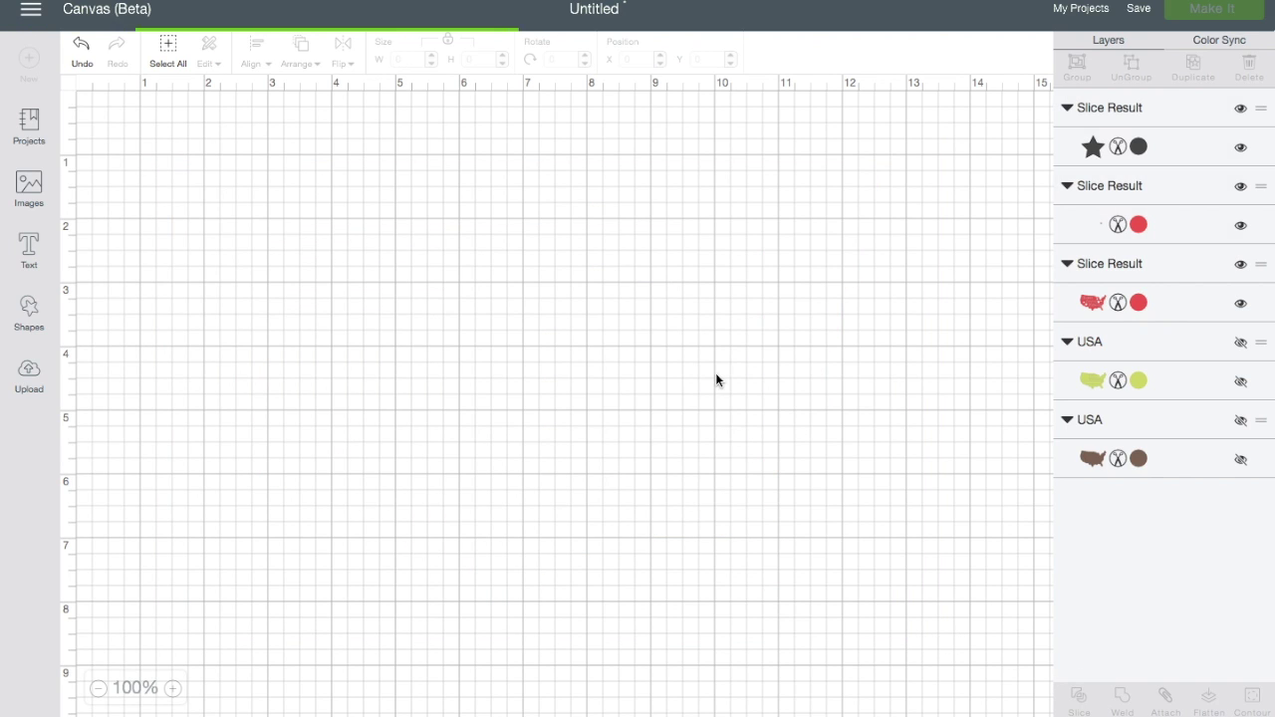
{"action": "left_click", "coordinate": [744, 347]}
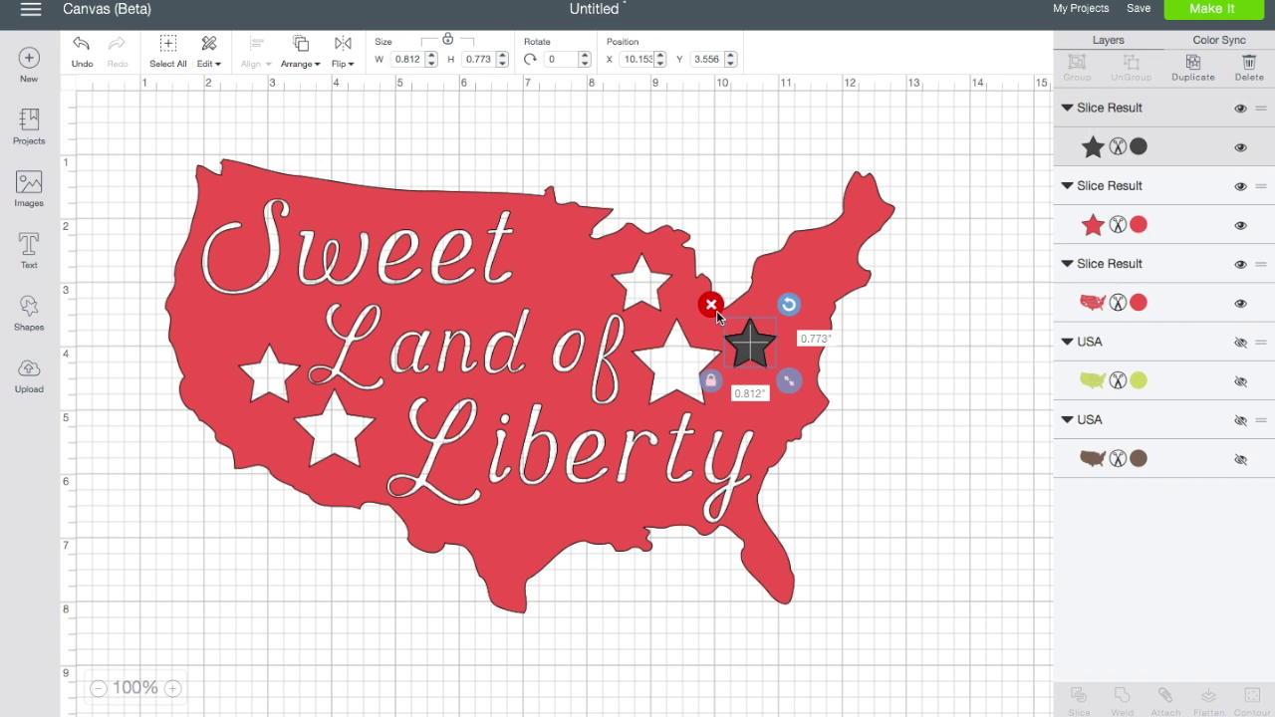
{"action": "left_click", "coordinate": [710, 304]}
{"action": "left_click", "coordinate": [753, 342]}
{"action": "left_click", "coordinate": [710, 303]}
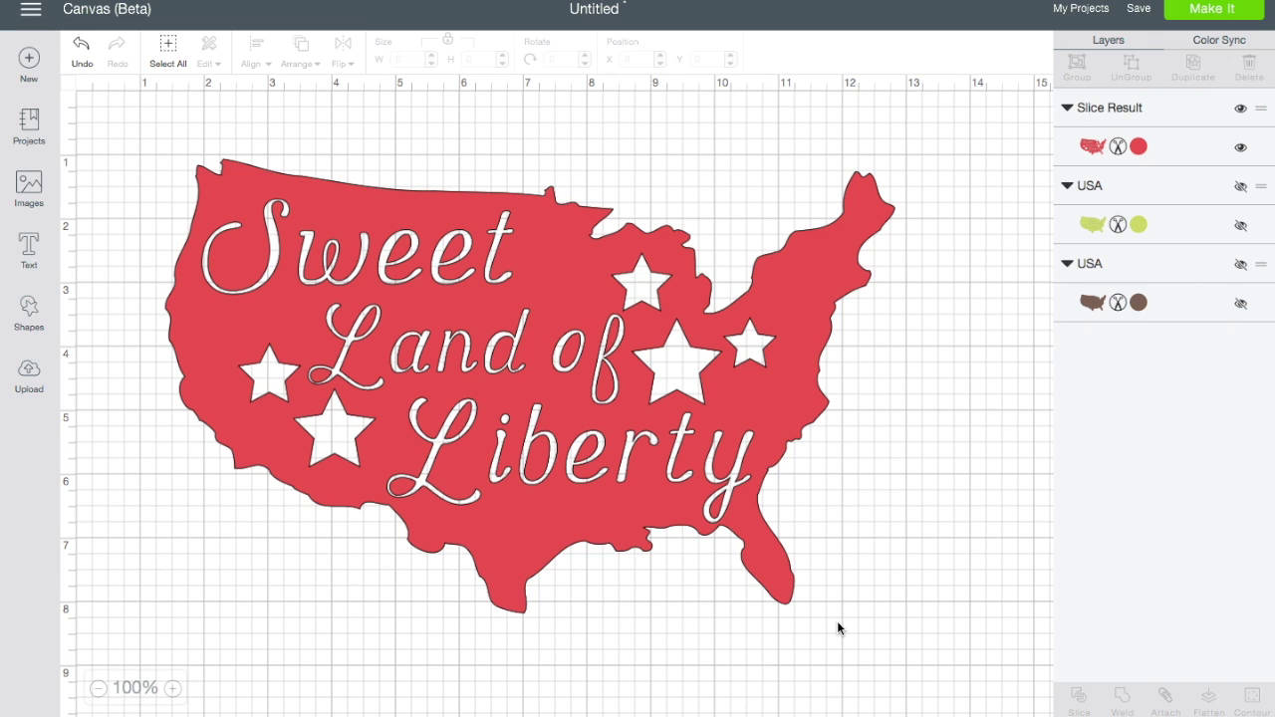
{"action": "left_click", "coordinate": [771, 556]}
{"action": "left_click_drag", "start_coordinate": [907, 617], "coordinate": [871, 601]}
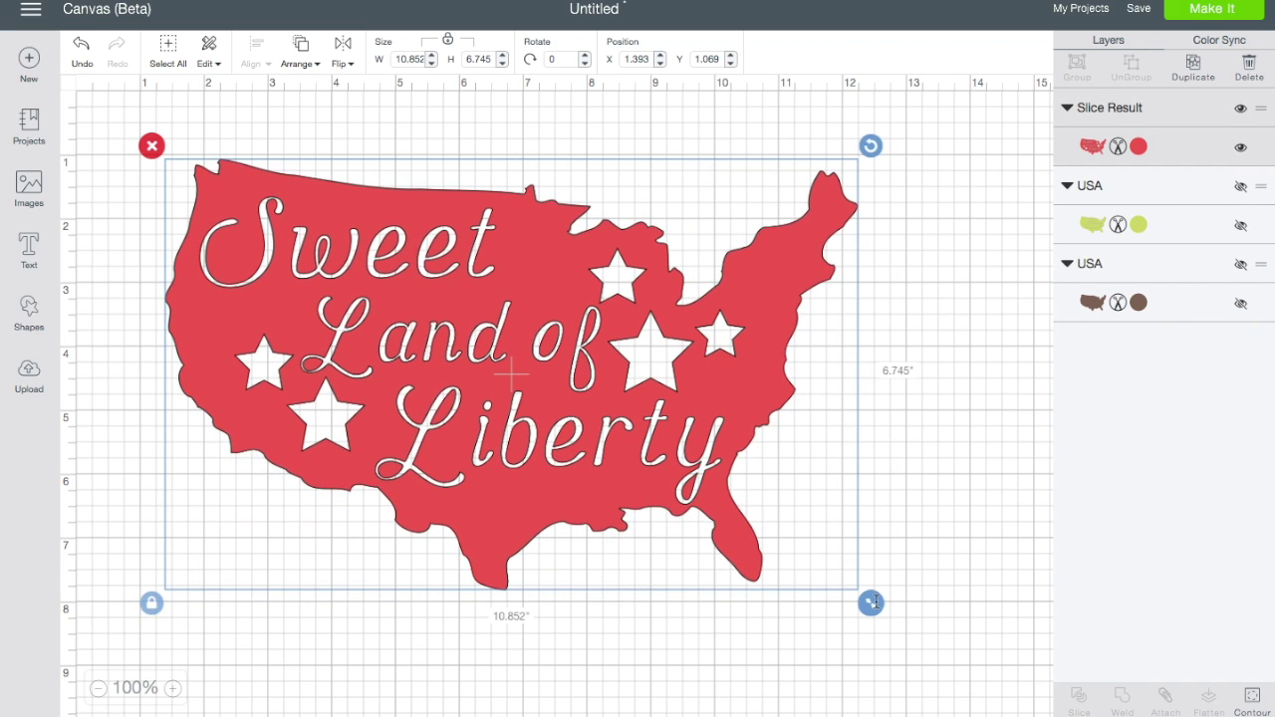
- Deselect the resized map design, now 10.852 by 6.745 inches
{"action": "left_click", "coordinate": [972, 417]}
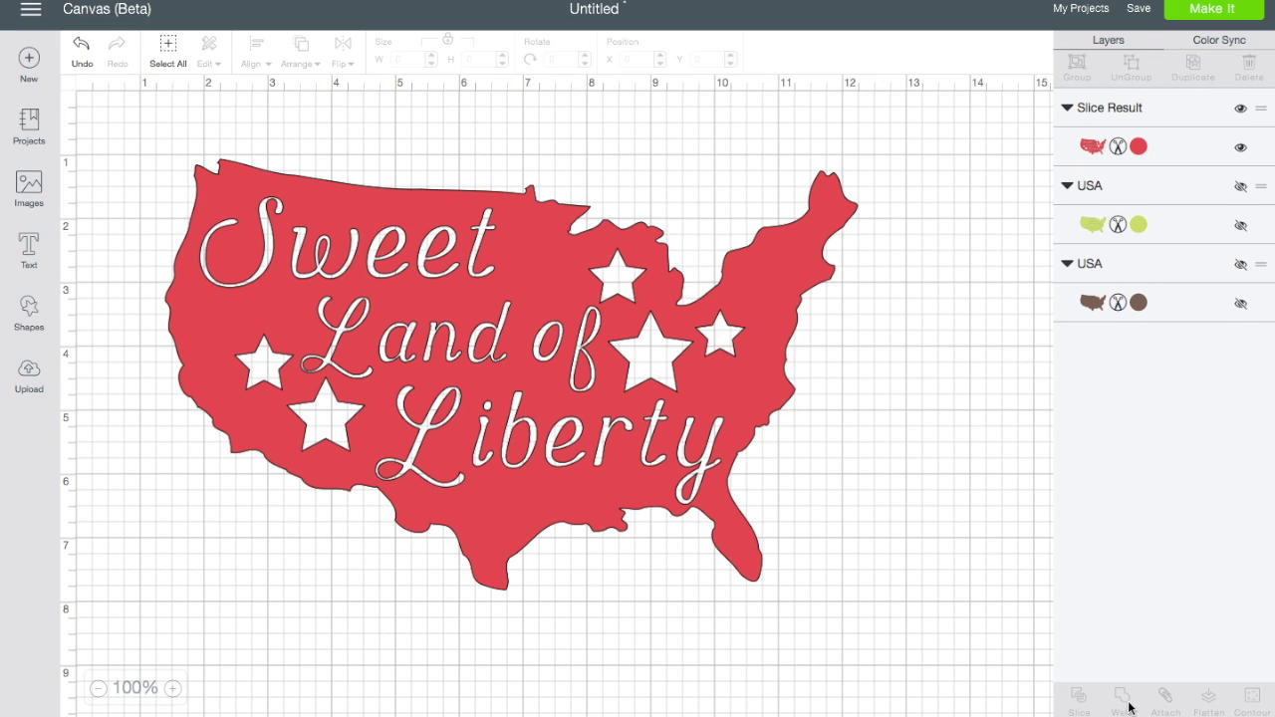
- Add a square and shrink it to about 1 inch over the western star
{"action": "left_click", "coordinate": [28, 306]}
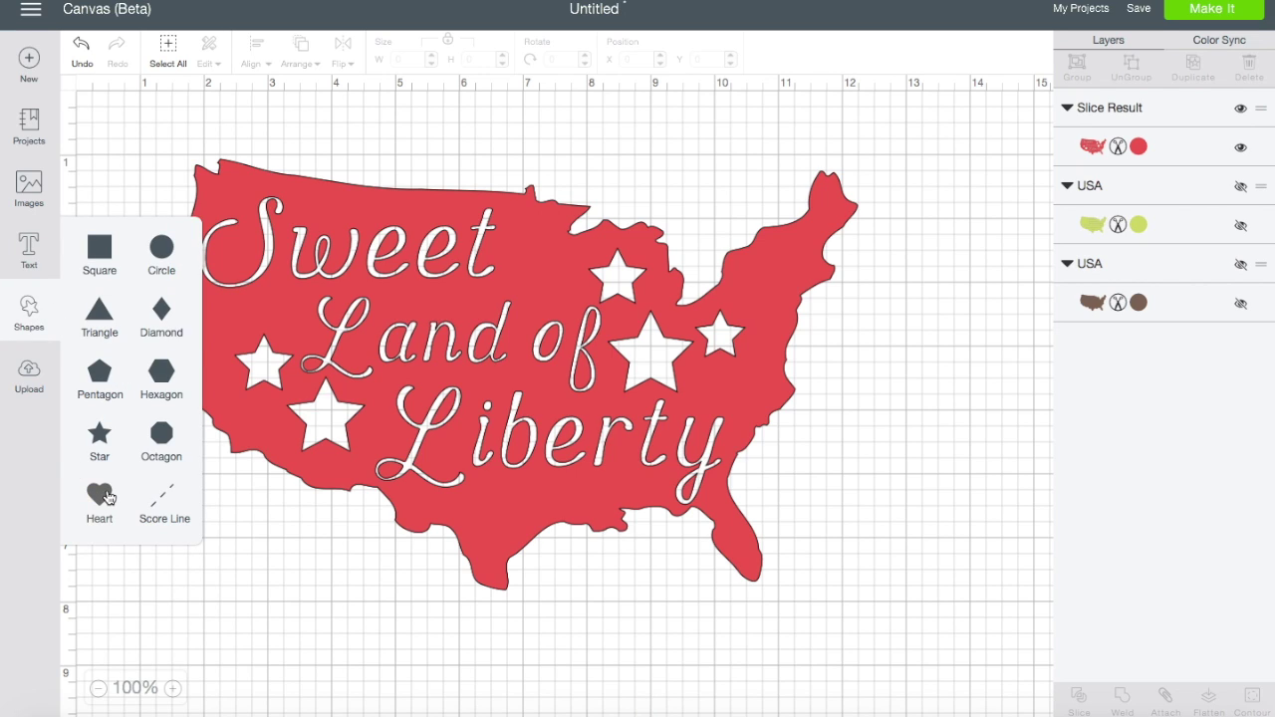
{"action": "left_click", "coordinate": [97, 251]}
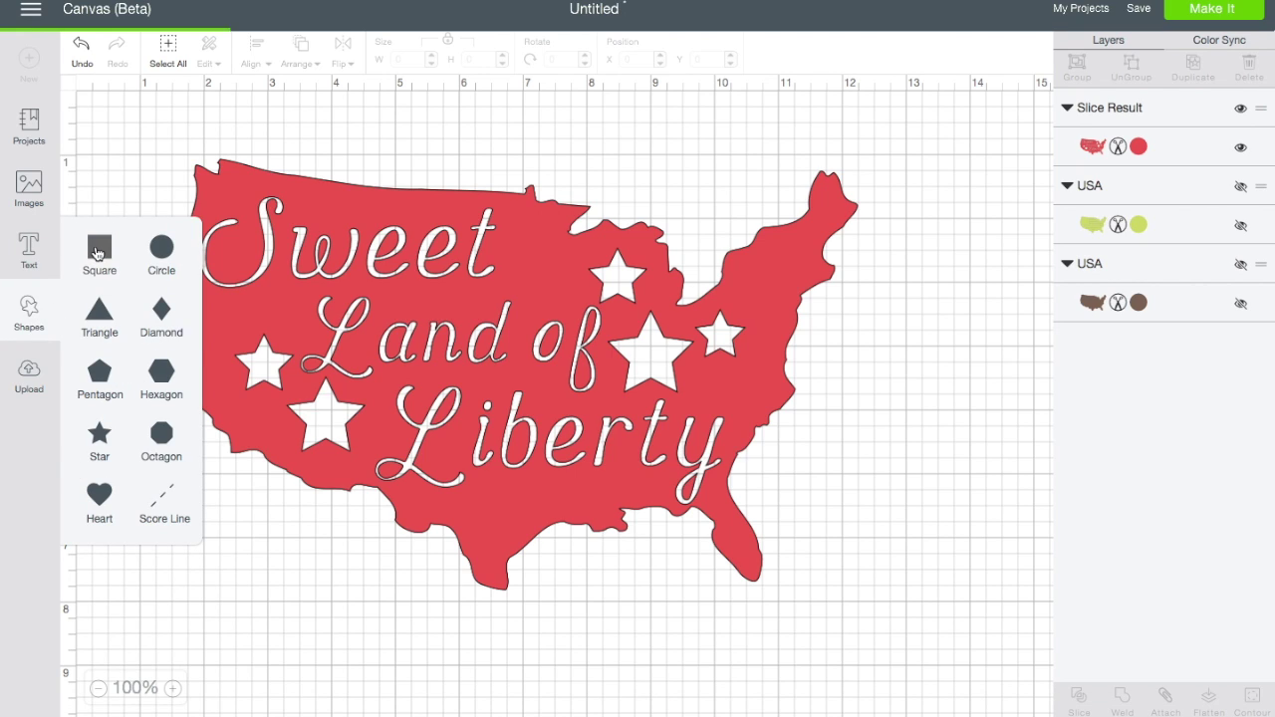
{"action": "left_click_drag", "start_coordinate": [387, 401], "coordinate": [266, 388]}
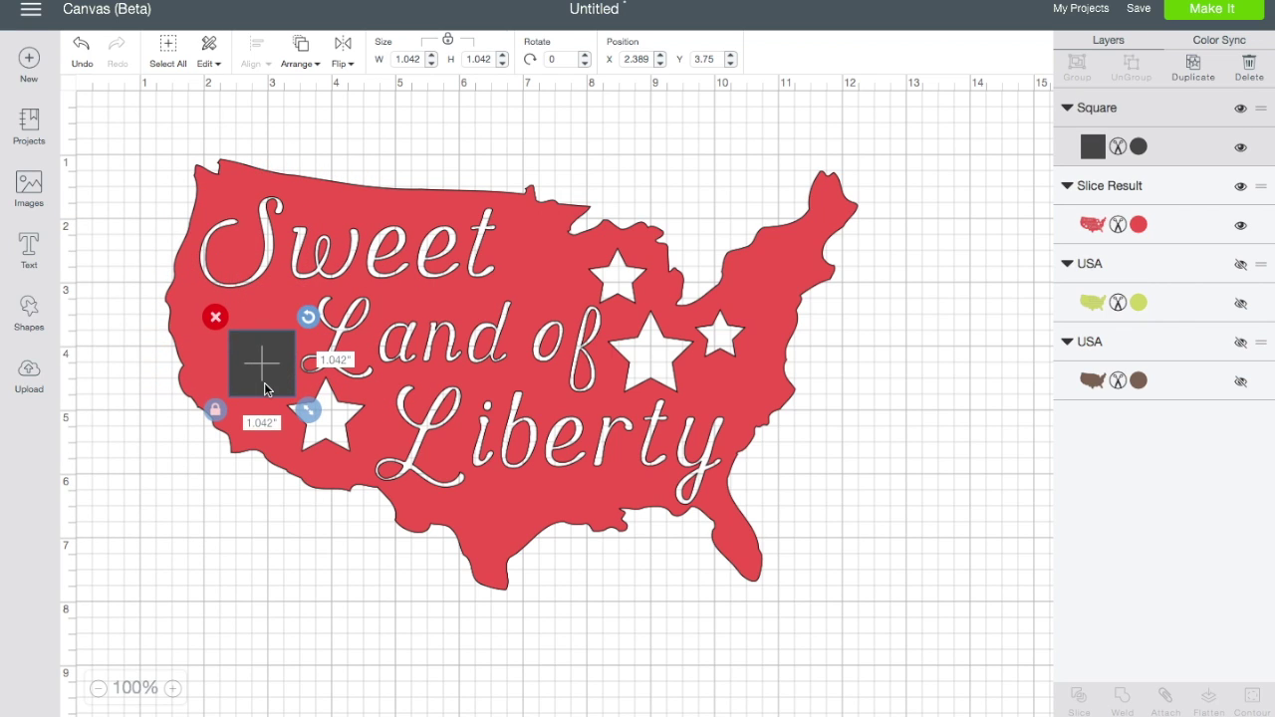
- Weld the square onto the map together with everything, then undo the weld
{"action": "left_click", "coordinate": [244, 510]}
{"action": "left_click", "coordinate": [110, 422]}
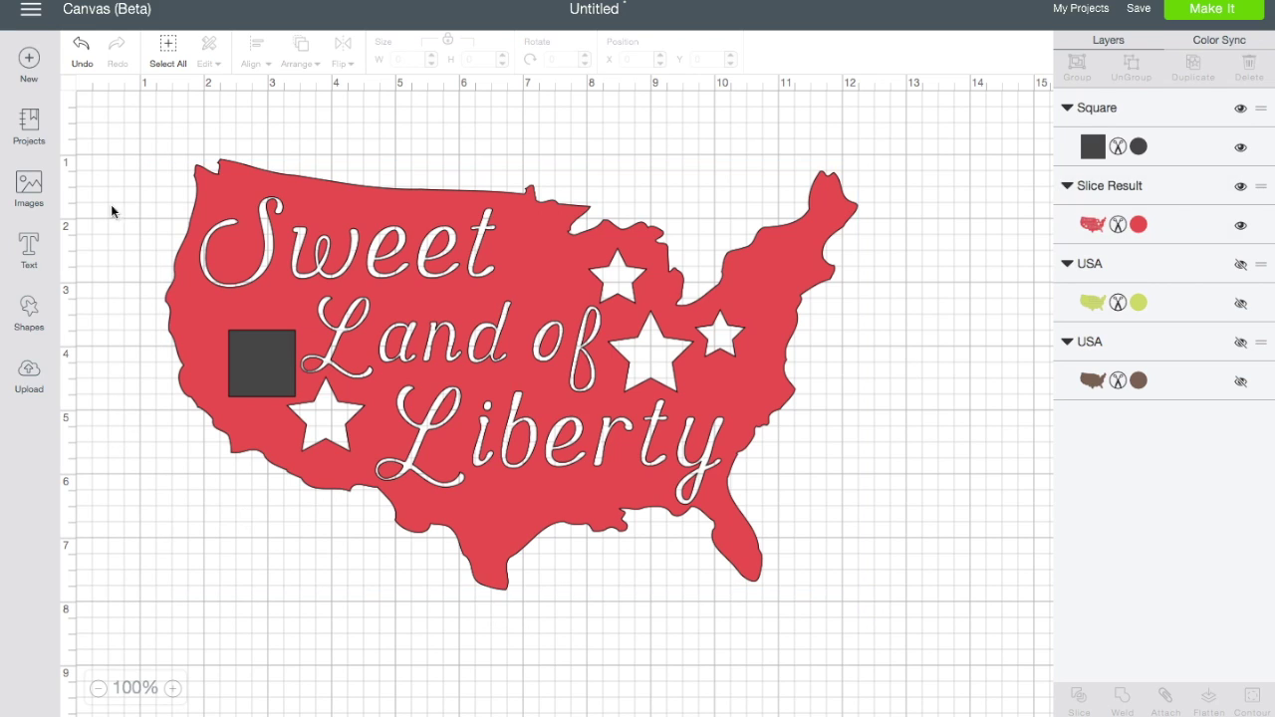
{"action": "left_click_drag", "start_coordinate": [108, 119], "coordinate": [996, 652]}
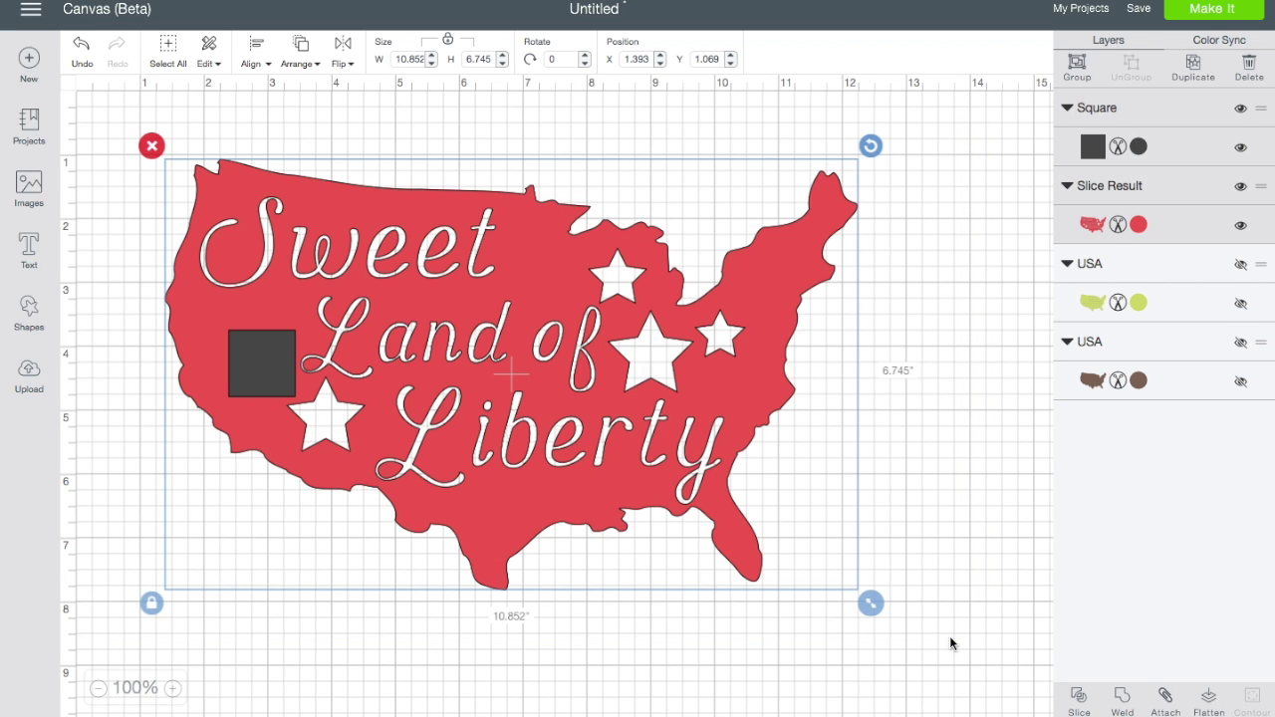
{"action": "left_click", "coordinate": [1123, 699]}
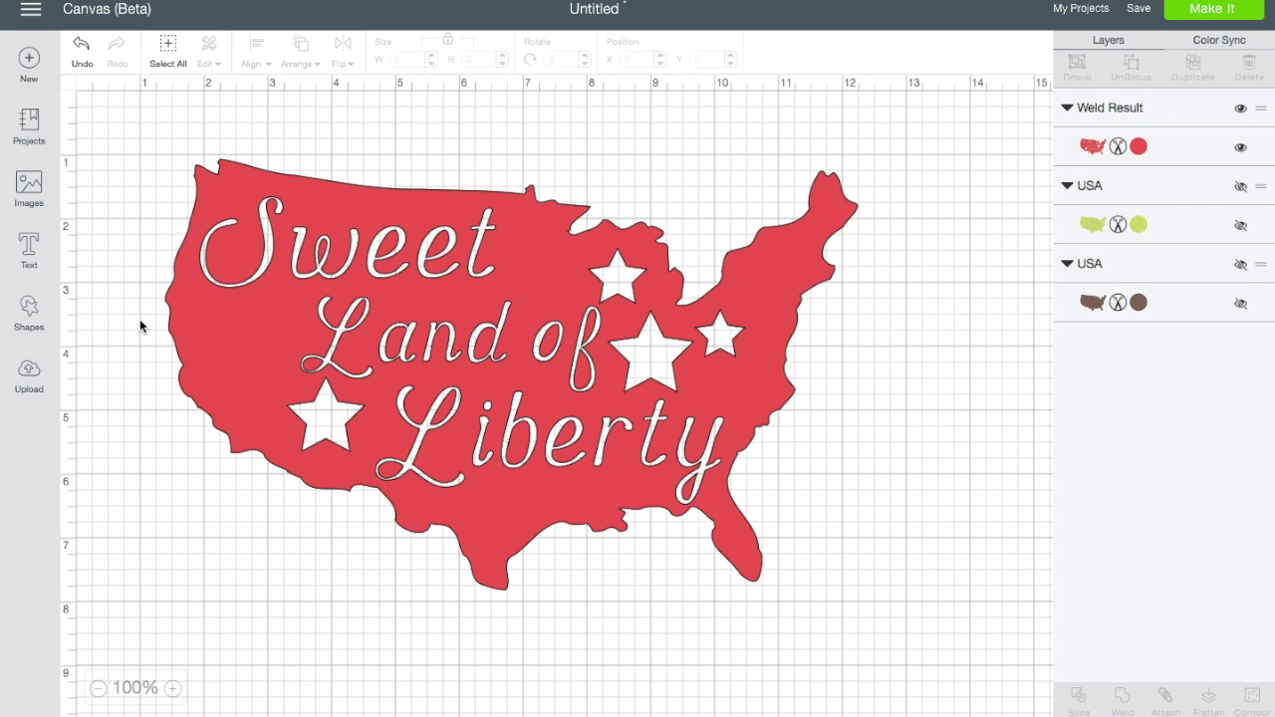
{"action": "left_click", "coordinate": [82, 50]}
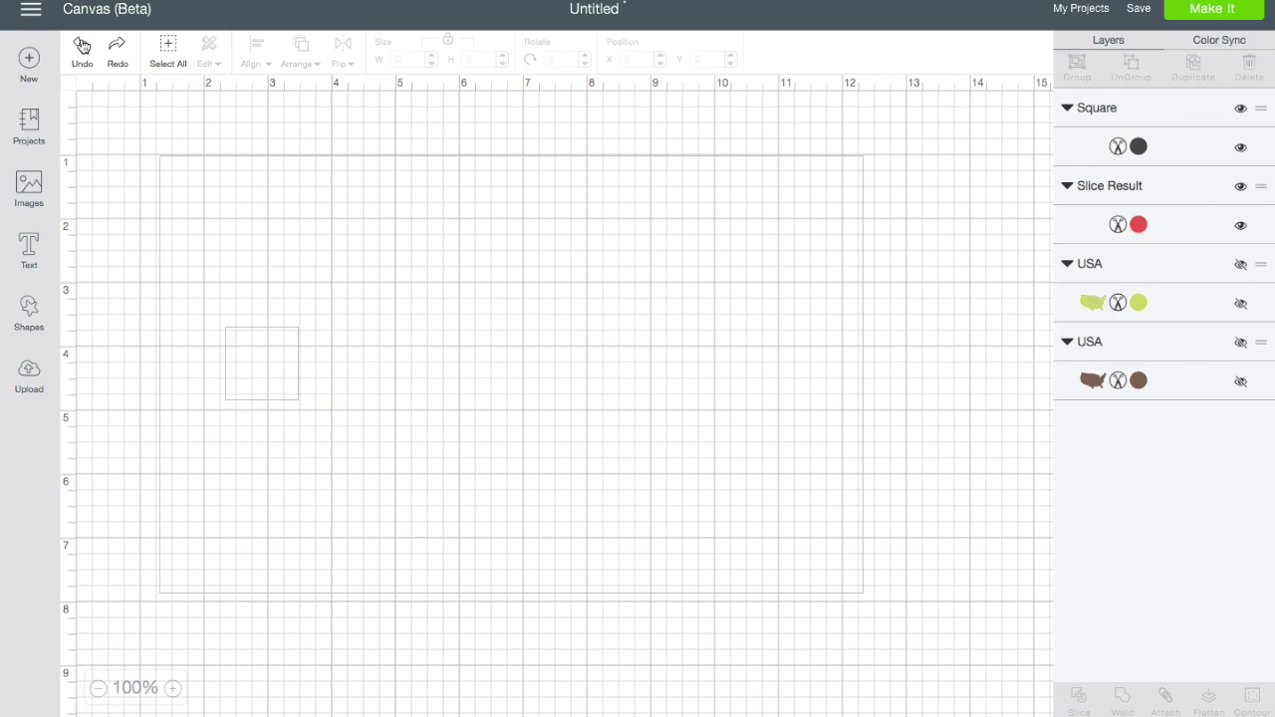
- Delete the square so the western star cutout shows again
{"action": "left_click", "coordinate": [274, 371]}
{"action": "left_click", "coordinate": [216, 315]}
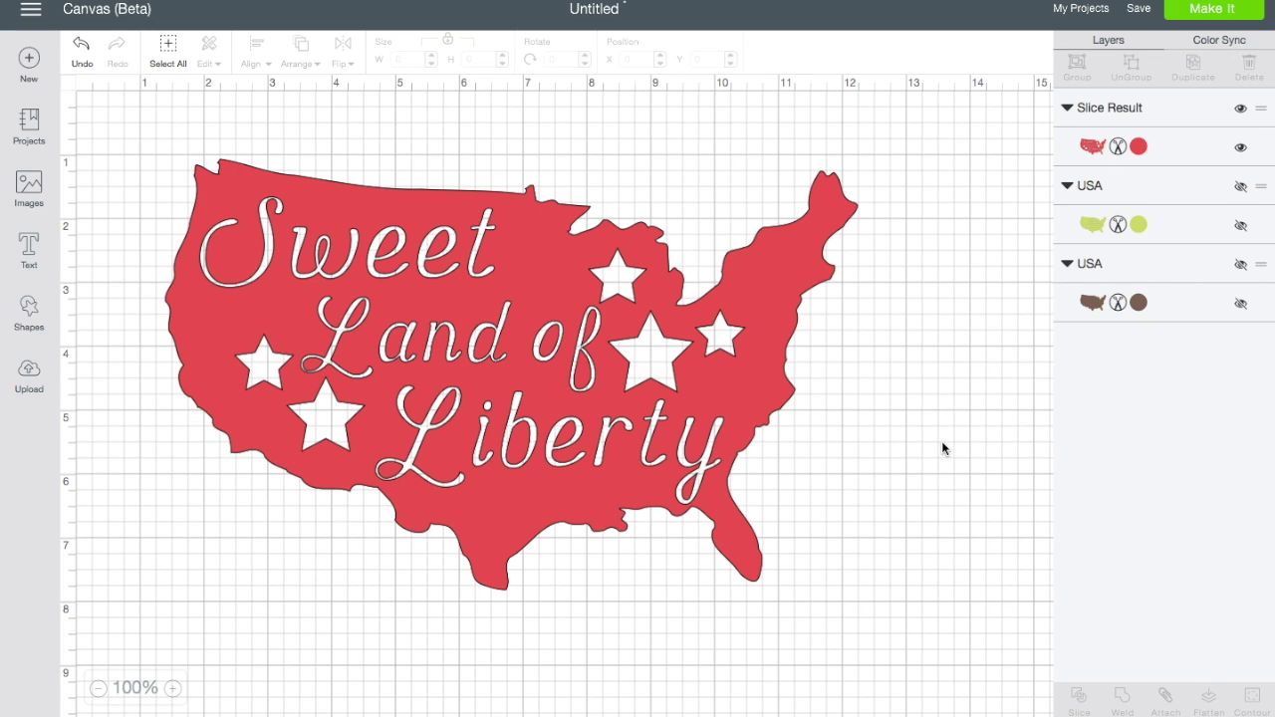